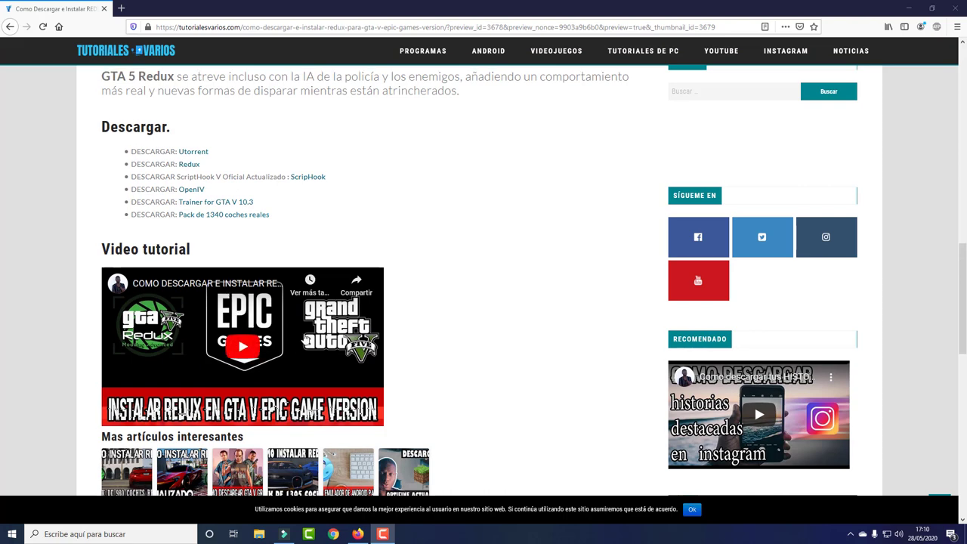
Review the download list in the GTA V Redux article and highlight the "Pack de 1340 coches reales" entry
{"action": "scroll", "coordinate": [181, 302], "scroll_direction": "up", "scroll_amount": 3}
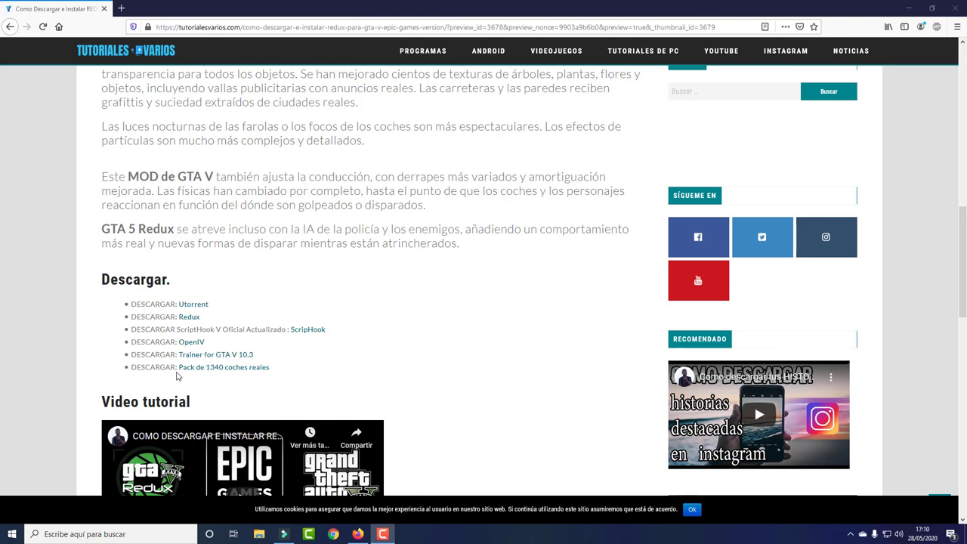
{"action": "left_click_drag", "start_coordinate": [287, 368], "coordinate": [131, 371]}
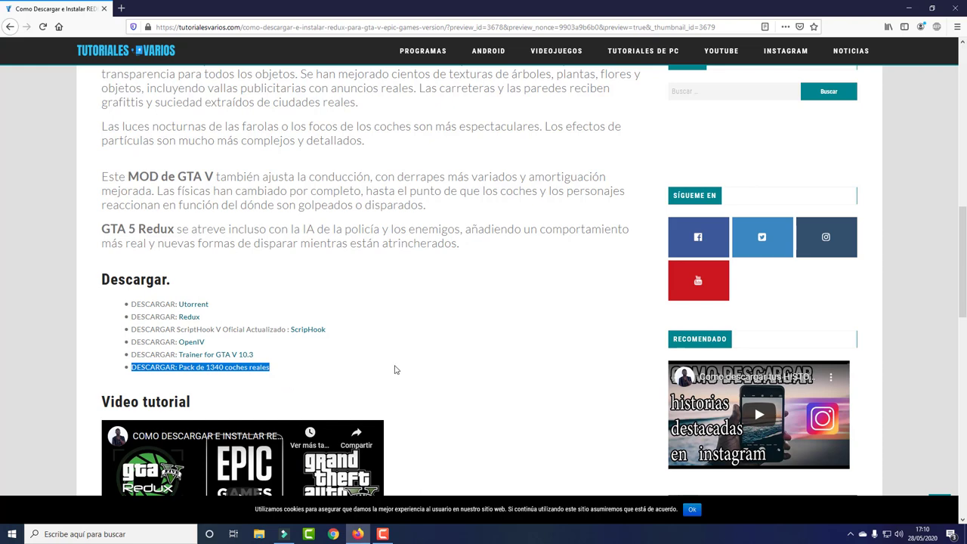
{"action": "scroll", "coordinate": [318, 430], "scroll_direction": "down", "scroll_amount": 3}
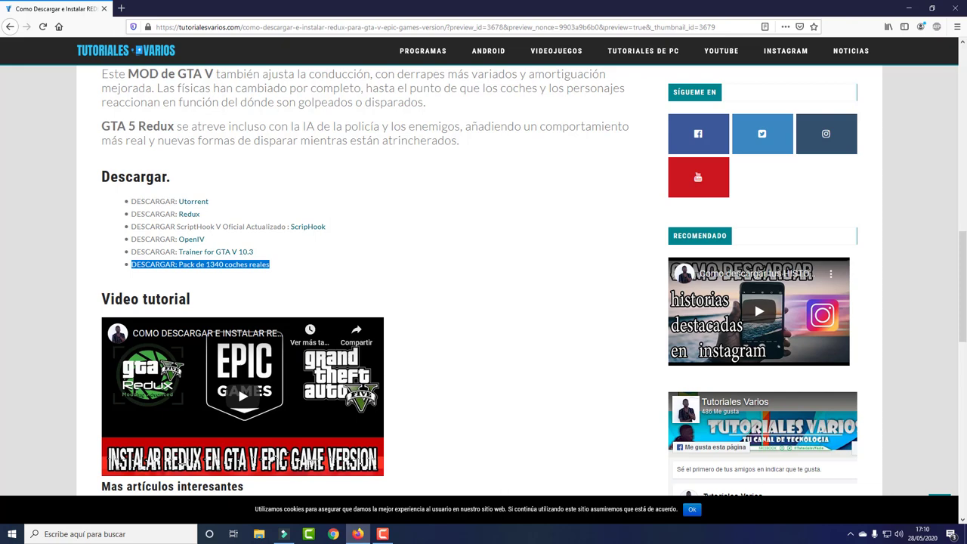
Switch to File Explorer and check the mods folder's size on disk in its properties within the GTAV directory
{"action": "key", "text": "alt+Tab"}
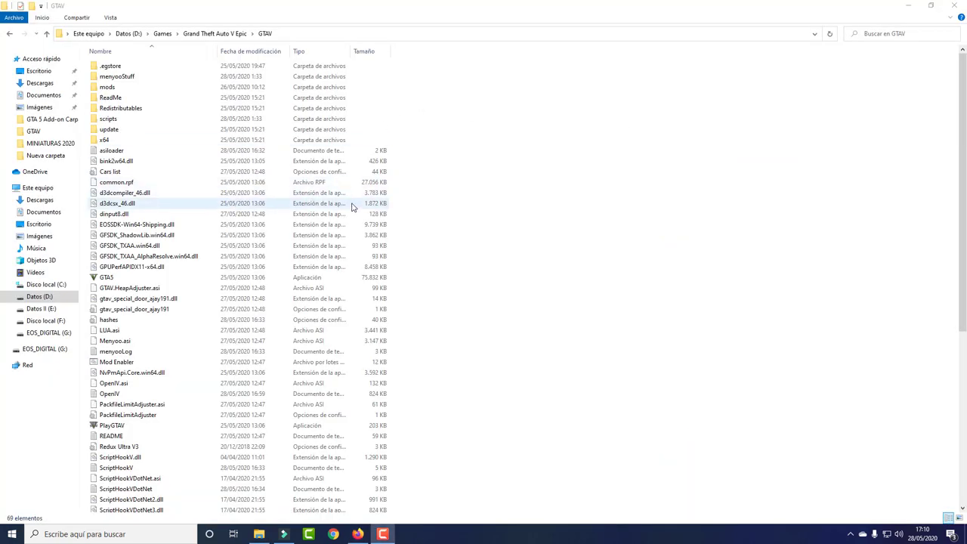
{"action": "right_click", "coordinate": [107, 87]}
{"action": "left_click", "coordinate": [188, 340]}
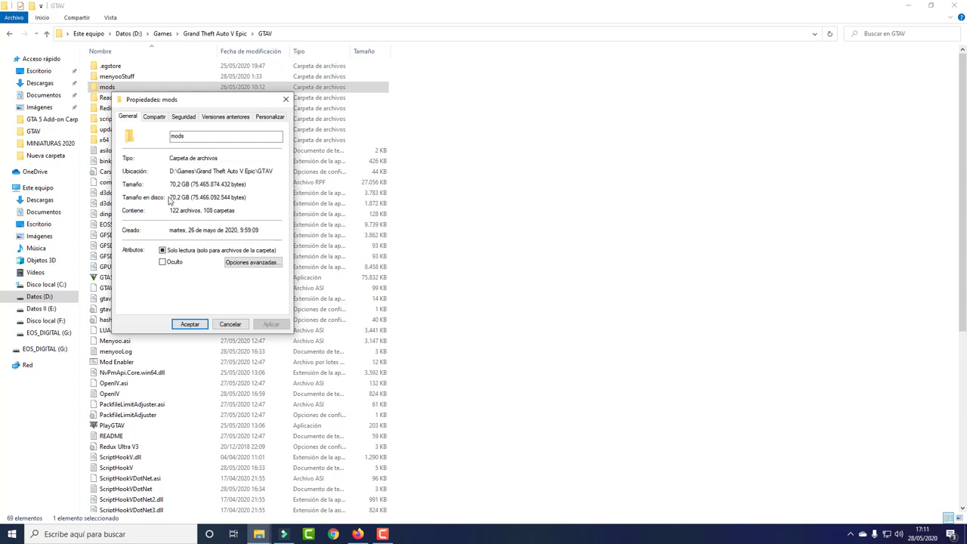
{"action": "left_click_drag", "start_coordinate": [171, 197], "coordinate": [247, 187]}
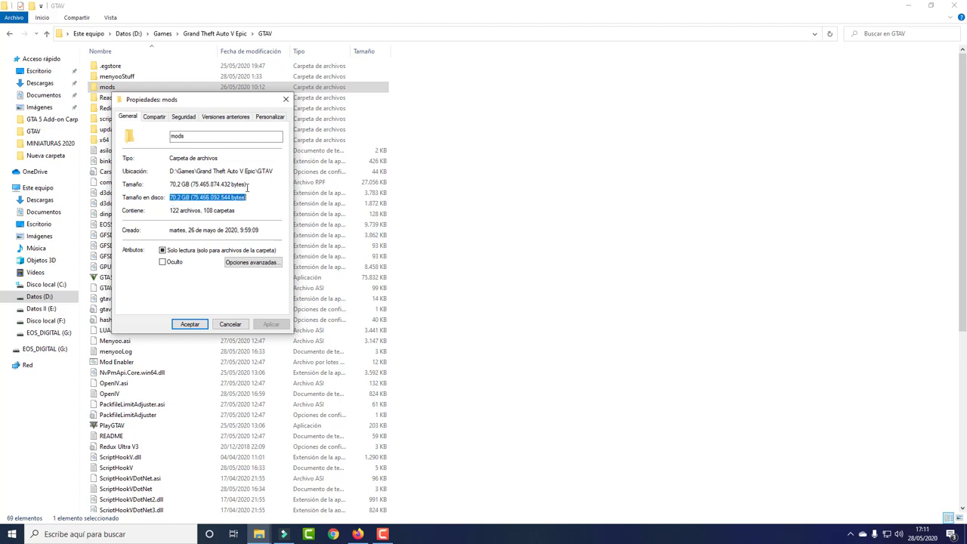
{"action": "left_click", "coordinate": [285, 99]}
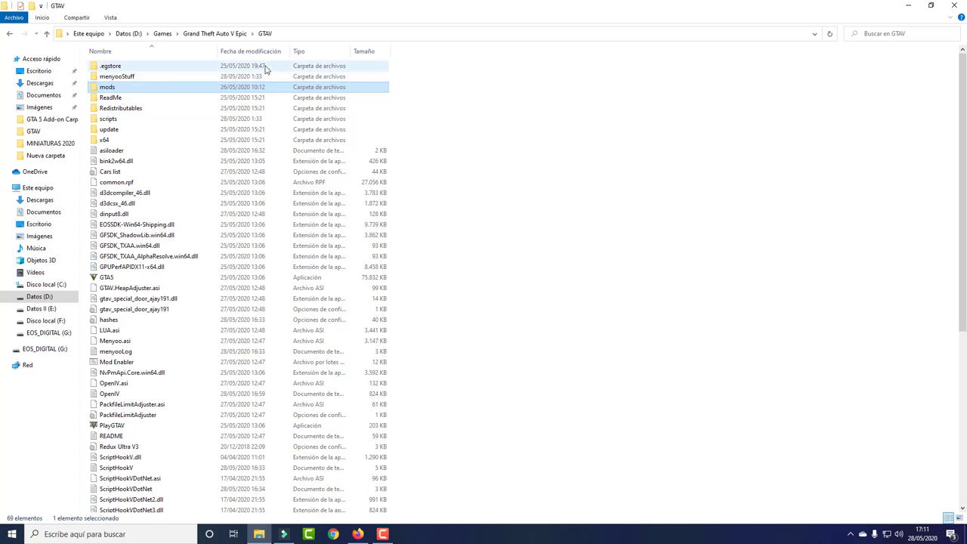
{"action": "right_click", "coordinate": [123, 90]}
{"action": "left_click", "coordinate": [143, 279]}
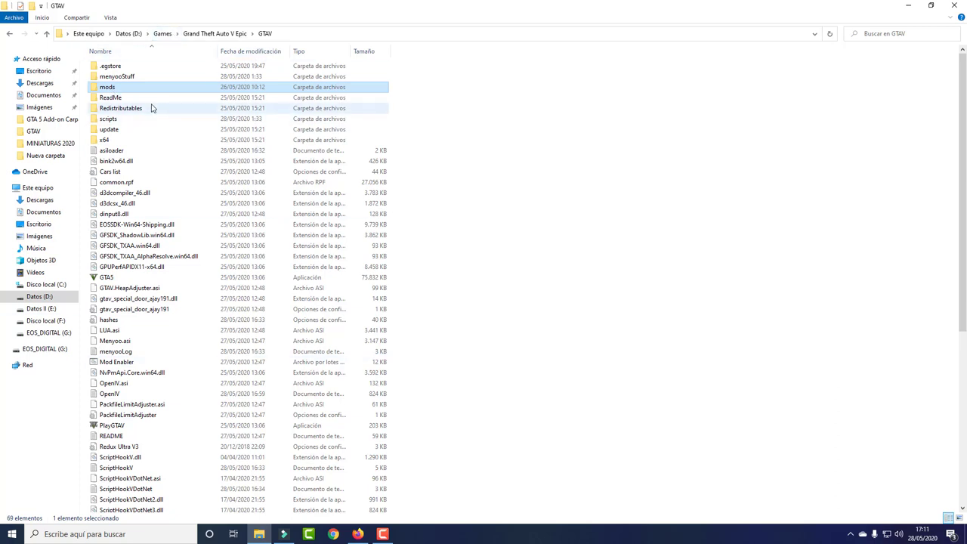
{"action": "left_click", "coordinate": [405, 93]}
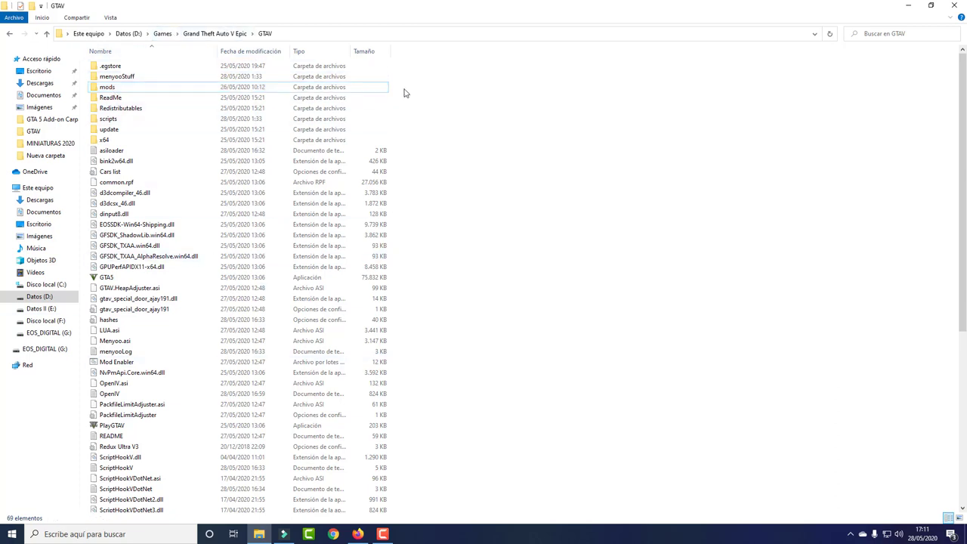
{"action": "left_click", "coordinate": [302, 88]}
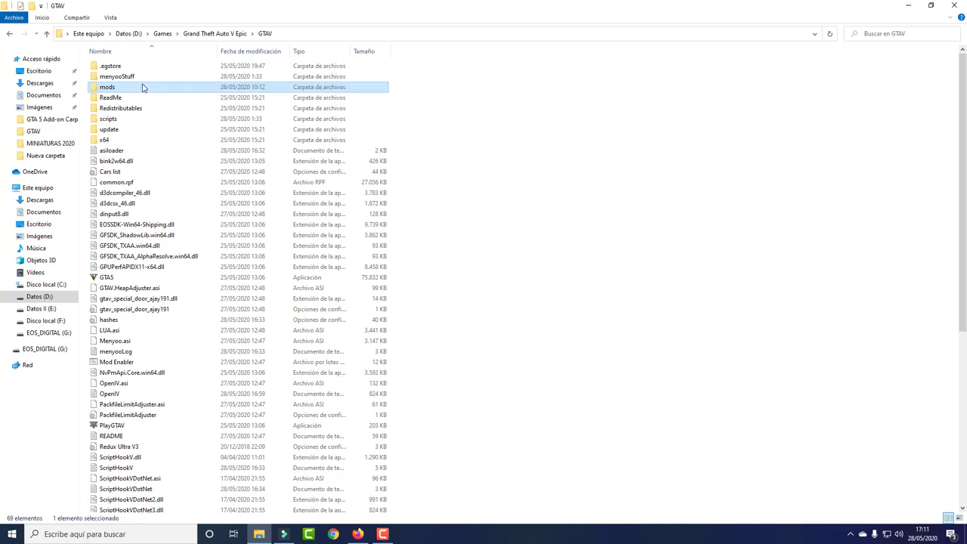
{"action": "left_click", "coordinate": [138, 93]}
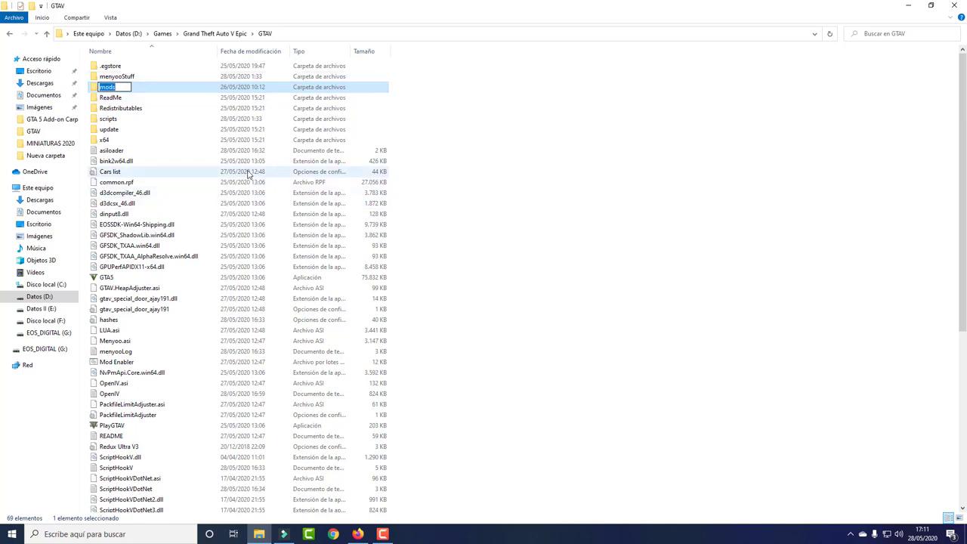
{"action": "left_click_drag", "start_coordinate": [449, 87], "coordinate": [256, 89]}
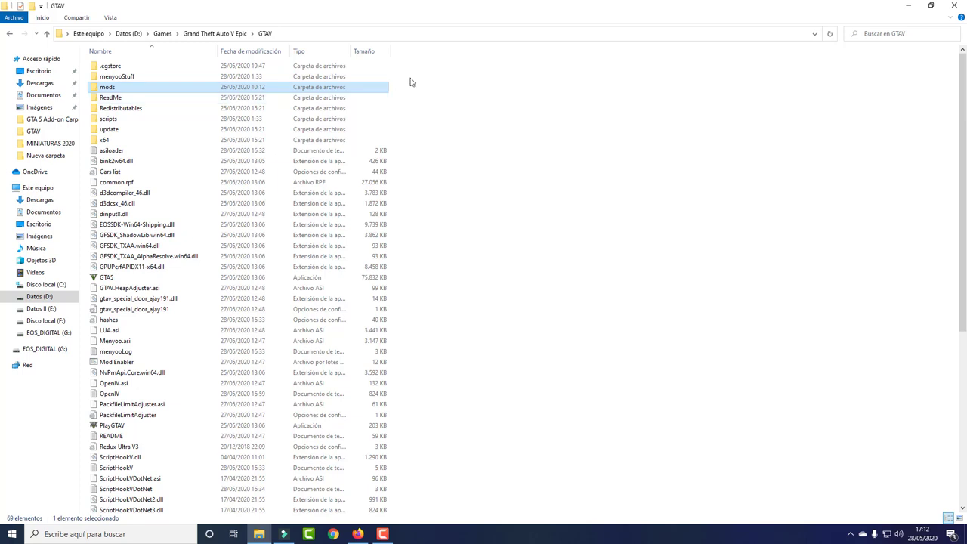
{"action": "left_click_drag", "start_coordinate": [412, 84], "coordinate": [98, 88]}
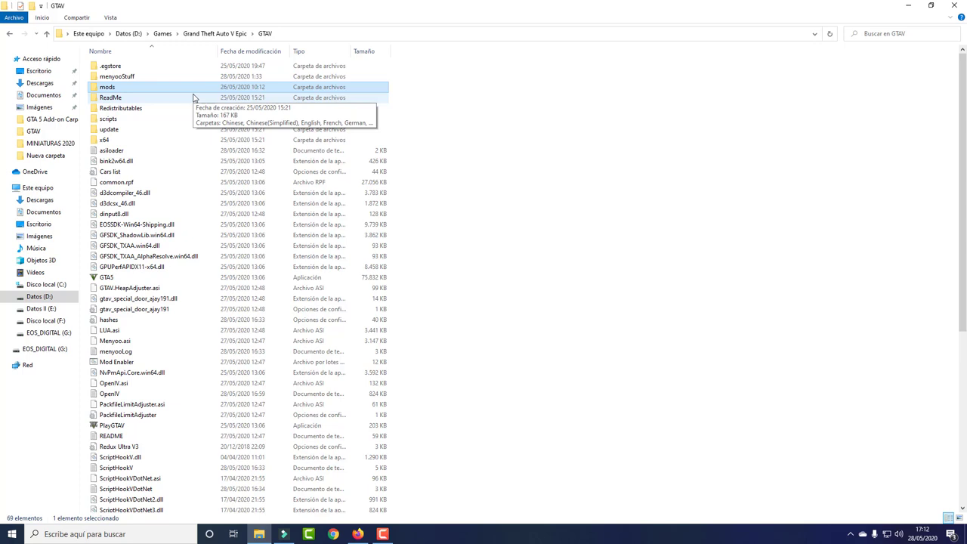
{"action": "left_click", "coordinate": [490, 108]}
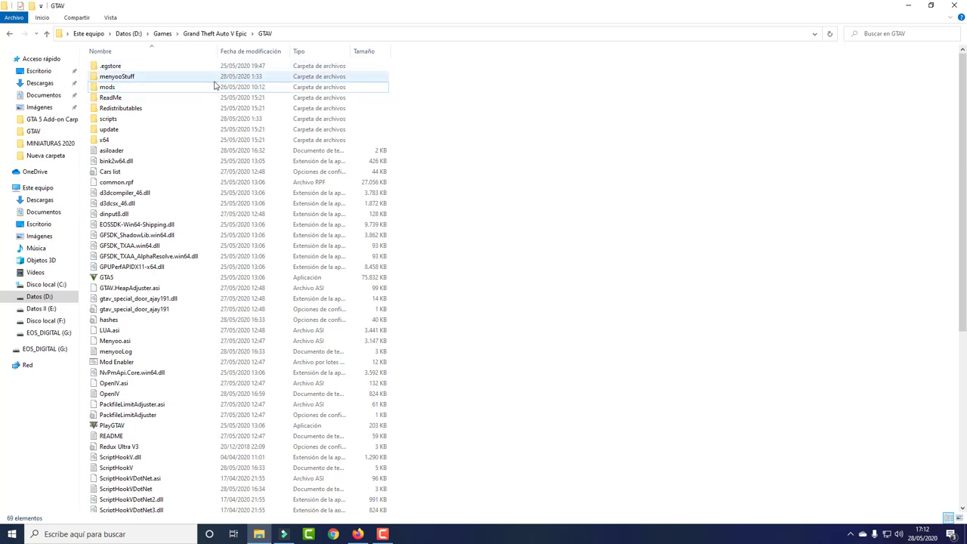
View the contents of the mods folder, and return to the Grand Theft Auto V Epic folder
{"action": "left_click", "coordinate": [125, 85]}
{"action": "double_click", "coordinate": [126, 87]}
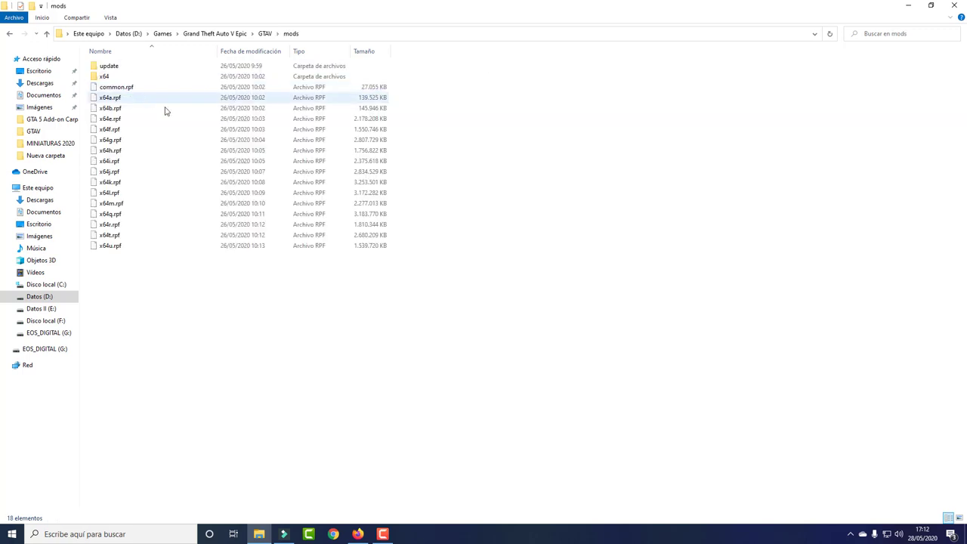
{"action": "left_click", "coordinate": [225, 36]}
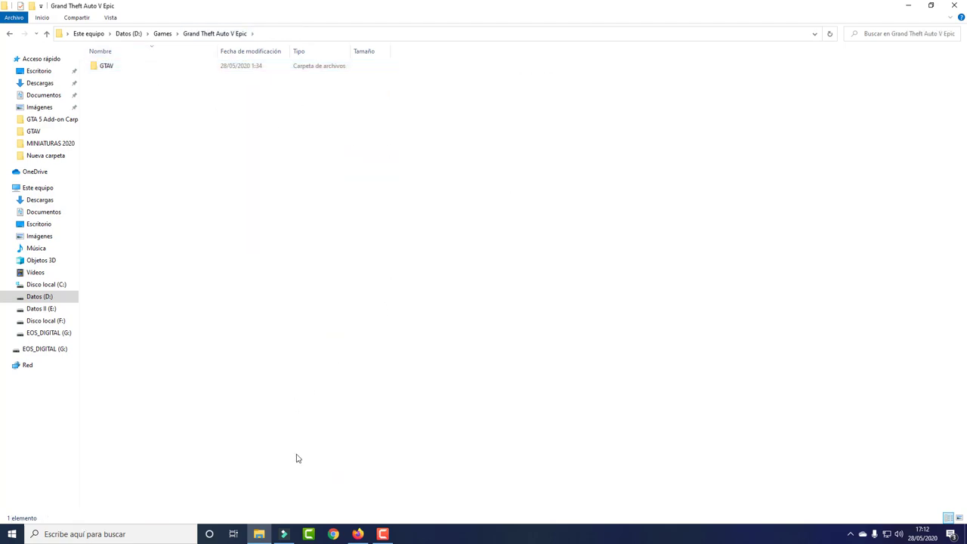
Switch back to Firefox and examine the article's Redux description and download links
{"action": "left_click", "coordinate": [358, 534]}
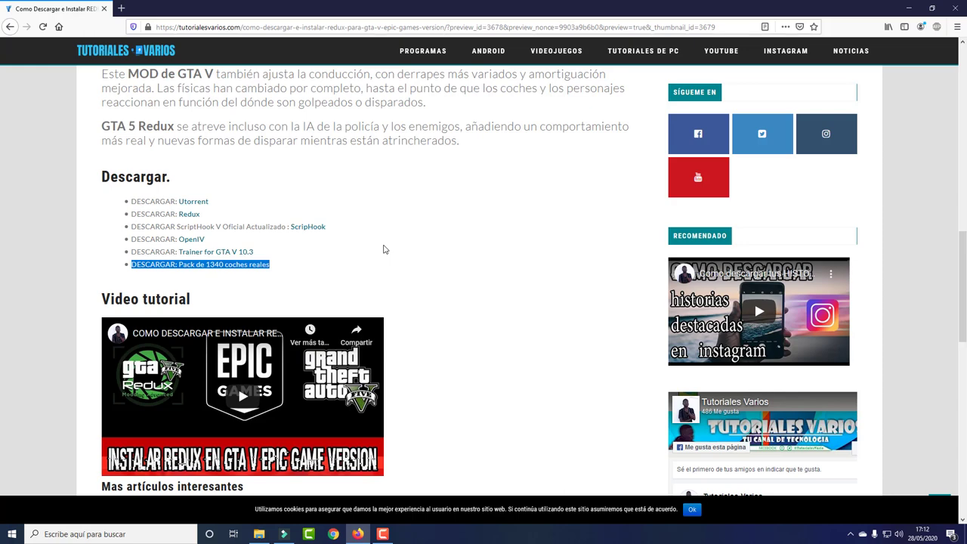
{"action": "scroll", "coordinate": [383, 249], "scroll_direction": "up", "scroll_amount": 2}
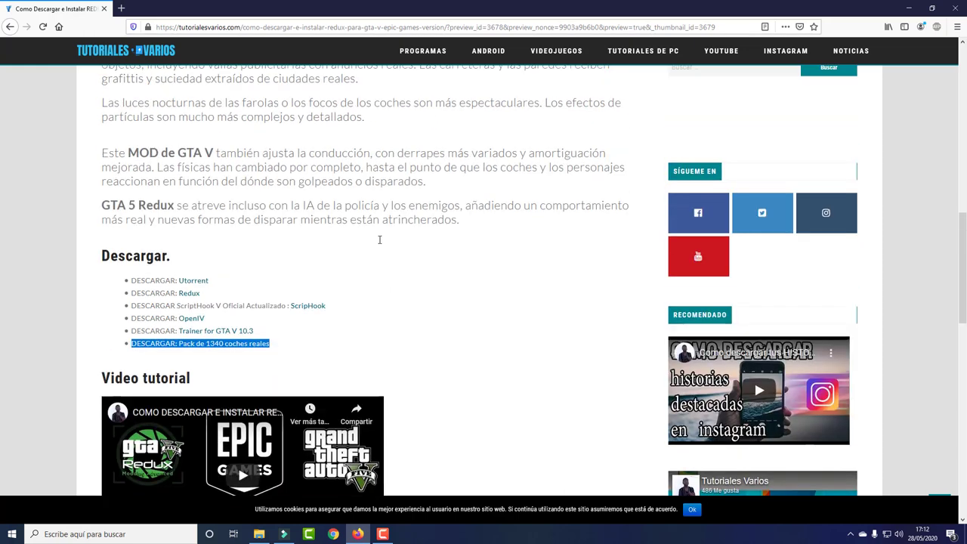
{"action": "scroll", "coordinate": [380, 239], "scroll_direction": "down", "scroll_amount": 2}
{"action": "scroll", "coordinate": [380, 240], "scroll_direction": "up", "scroll_amount": 5}
{"action": "scroll", "coordinate": [385, 238], "scroll_direction": "down", "scroll_amount": 5}
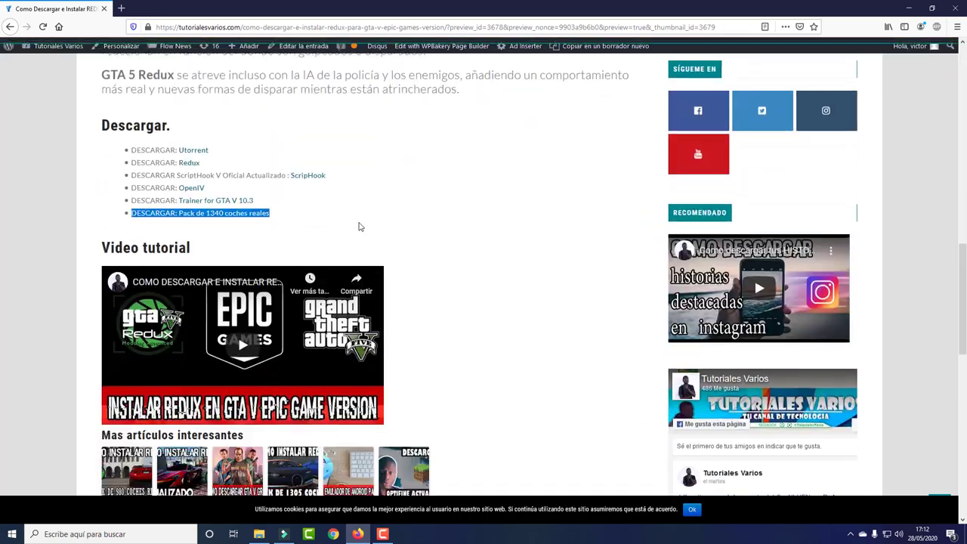
{"action": "scroll", "coordinate": [315, 224], "scroll_direction": "up", "scroll_amount": 1}
{"action": "scroll", "coordinate": [291, 274], "scroll_direction": "up", "scroll_amount": 1}
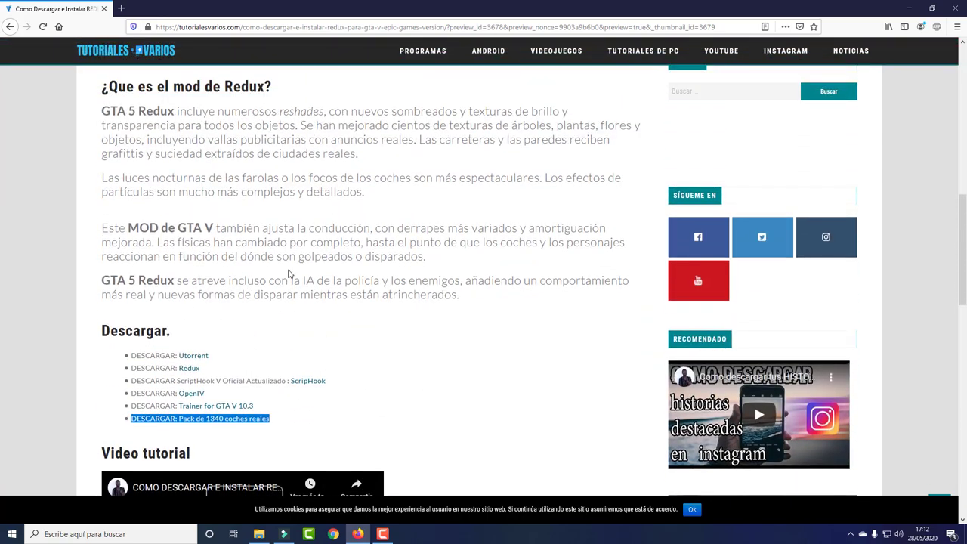
{"action": "scroll", "coordinate": [291, 275], "scroll_direction": "down", "scroll_amount": 2}
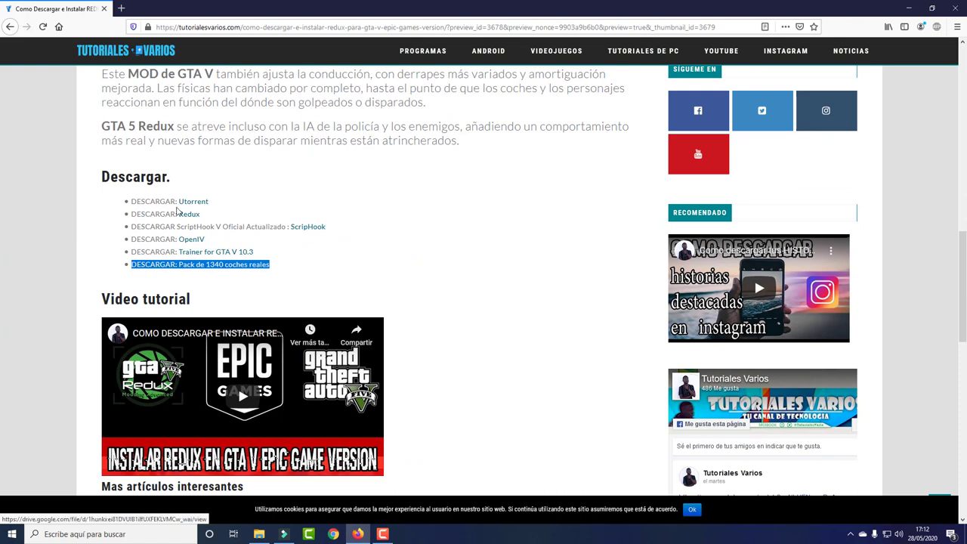
{"action": "left_click", "coordinate": [274, 201]}
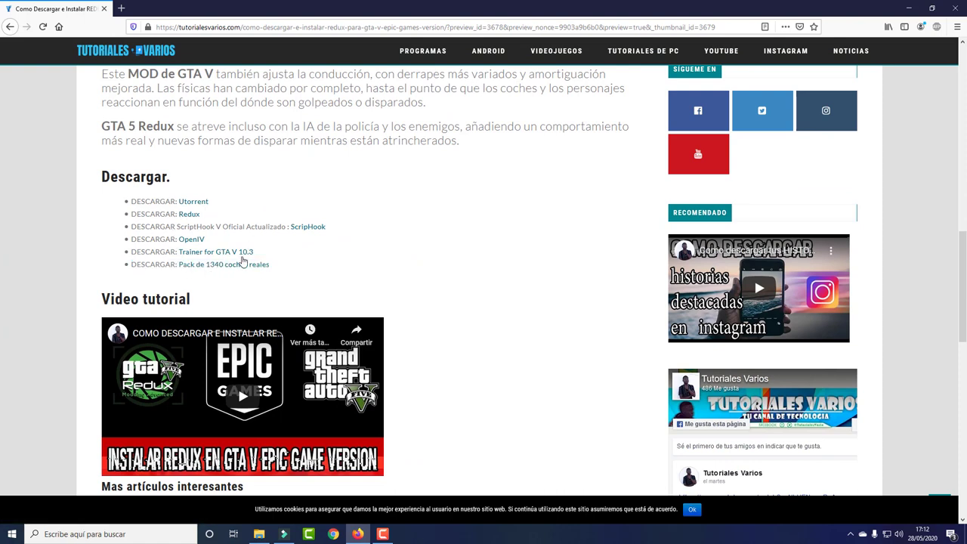
Download the "Pack de 1340 coches reales" torrent from its Google Drive page and open it with µTorrent
{"action": "middle_click", "coordinate": [206, 266]}
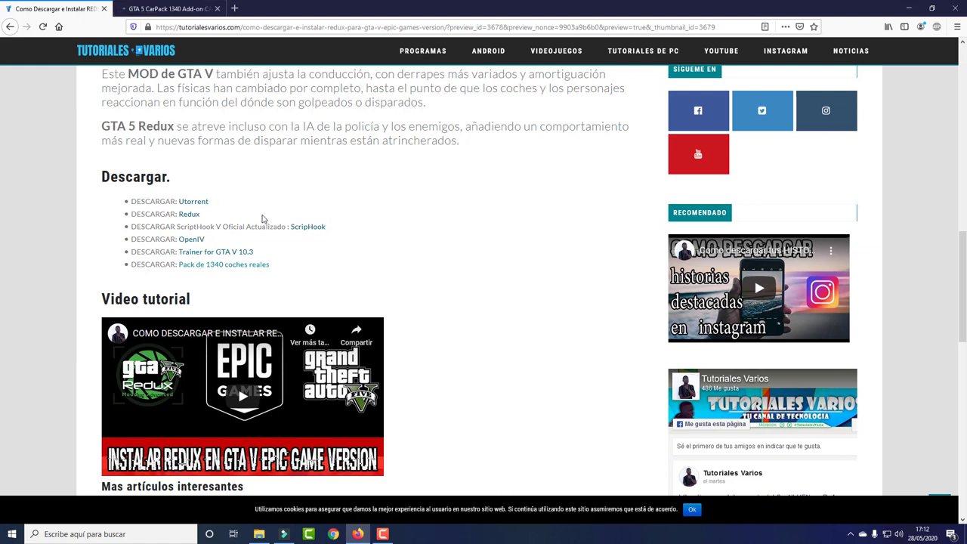
{"action": "left_click_drag", "start_coordinate": [209, 200], "coordinate": [129, 202]}
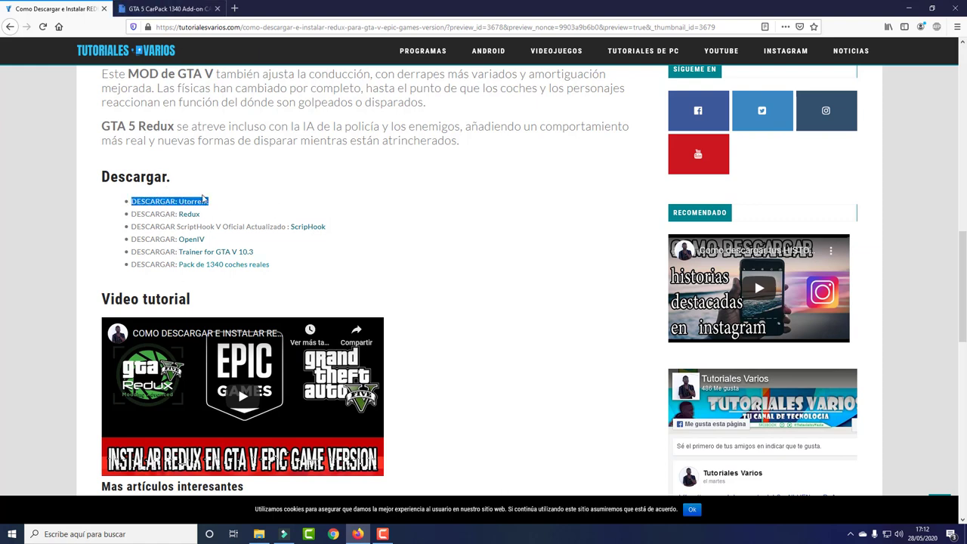
{"action": "left_click", "coordinate": [267, 197]}
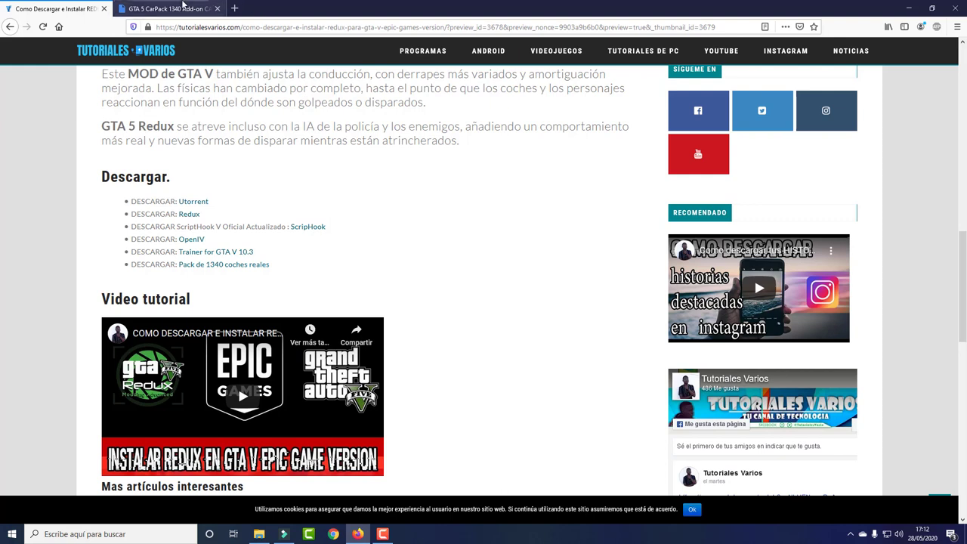
{"action": "left_click", "coordinate": [166, 8]}
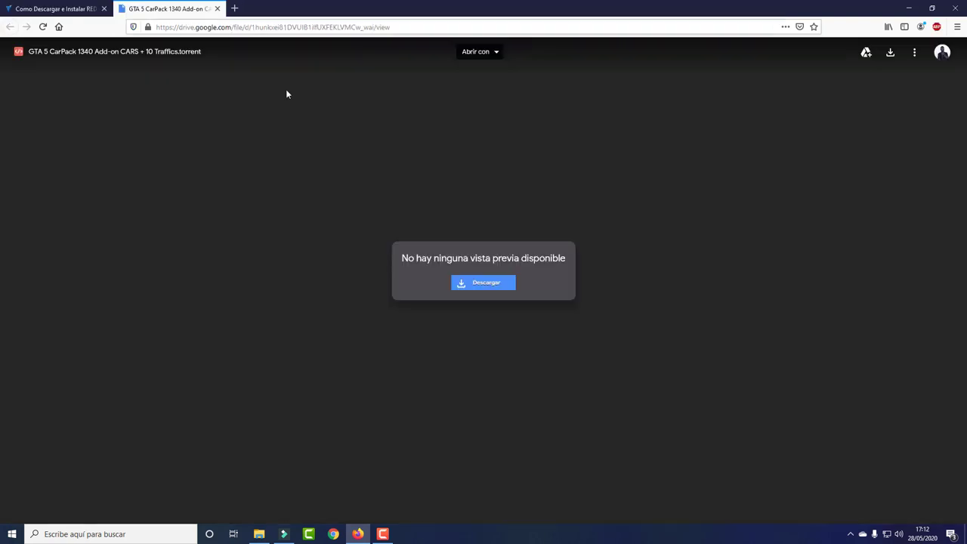
{"action": "left_click", "coordinate": [494, 284]}
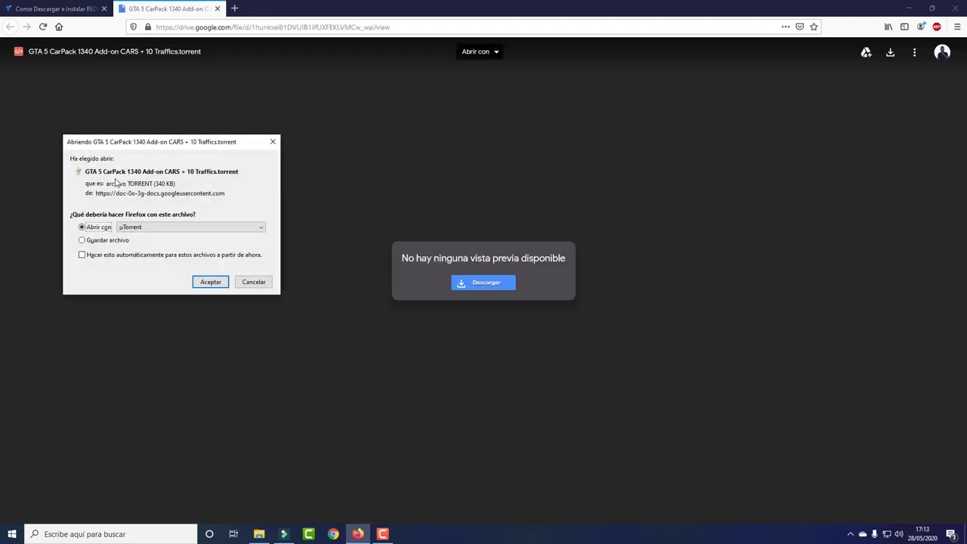
{"action": "left_click", "coordinate": [211, 282]}
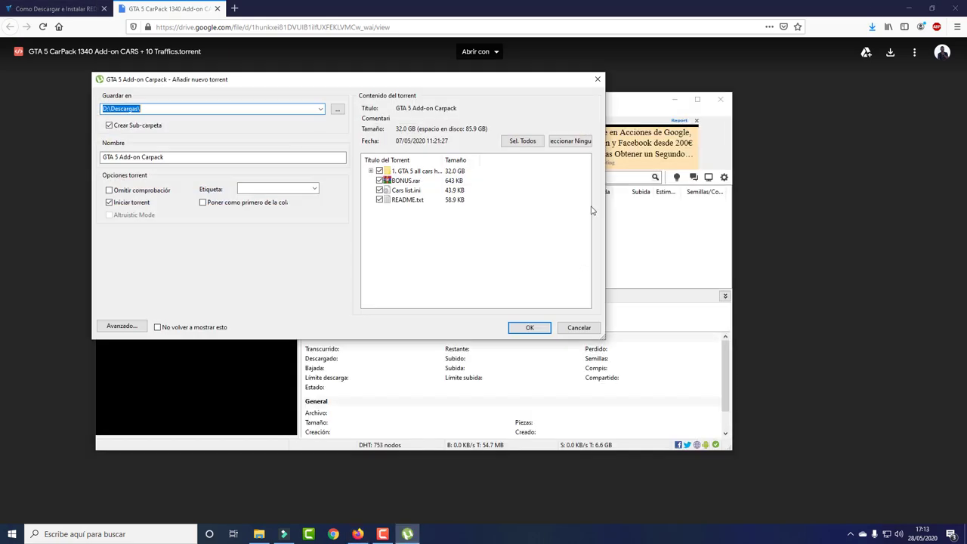
Add the GTA 5 Add-on Carpack torrent with D:\Descargas\ as its save folder
{"action": "left_click_drag", "start_coordinate": [436, 79], "coordinate": [586, 111]}
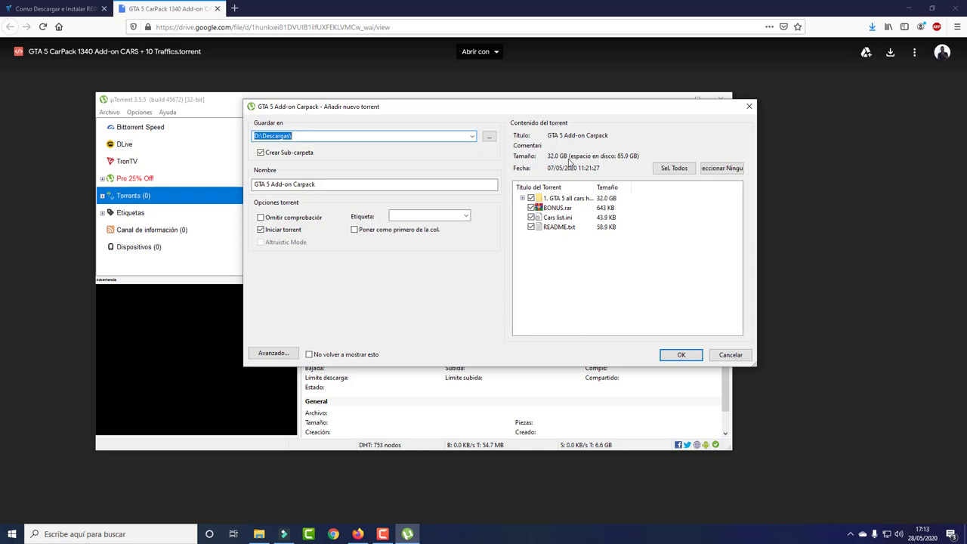
{"action": "left_click", "coordinate": [323, 134]}
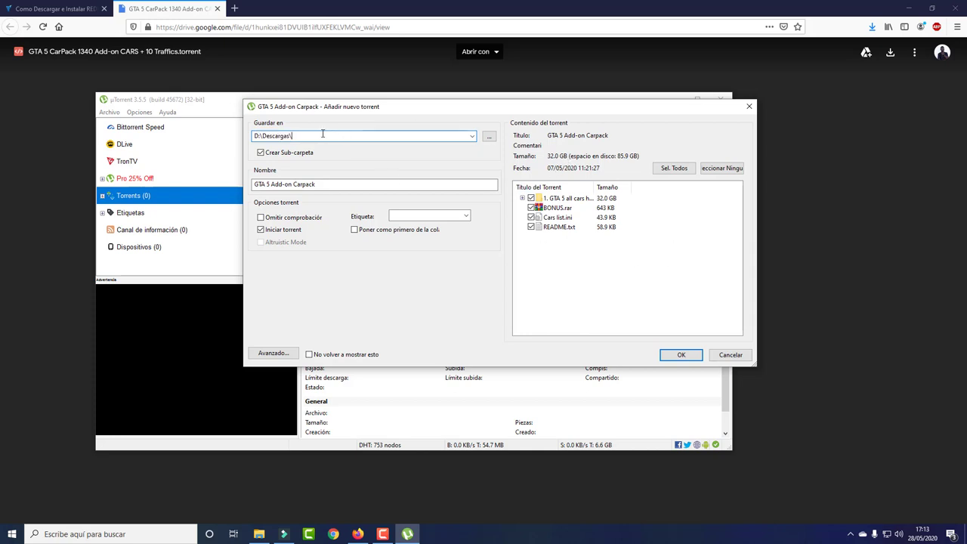
{"action": "double_click", "coordinate": [299, 135]}
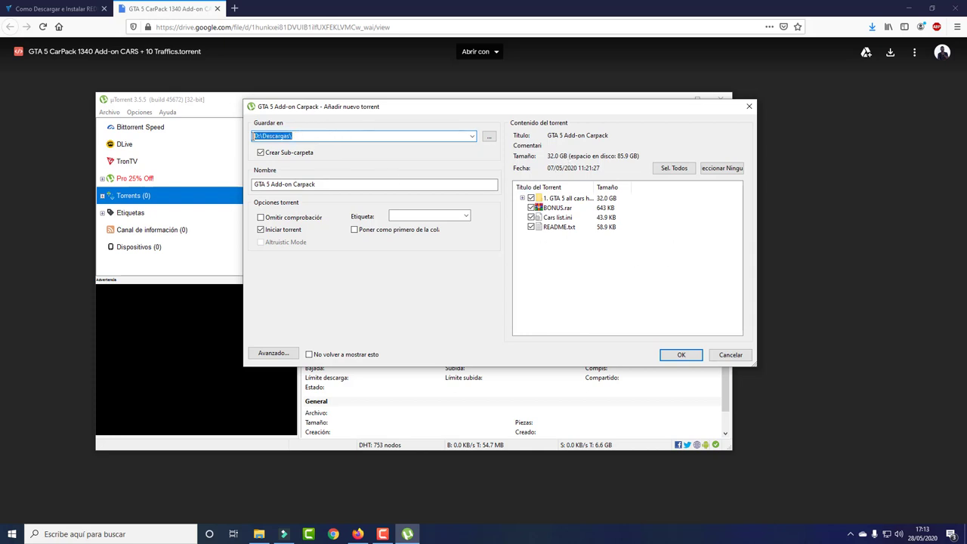
{"action": "left_click", "coordinate": [680, 354]}
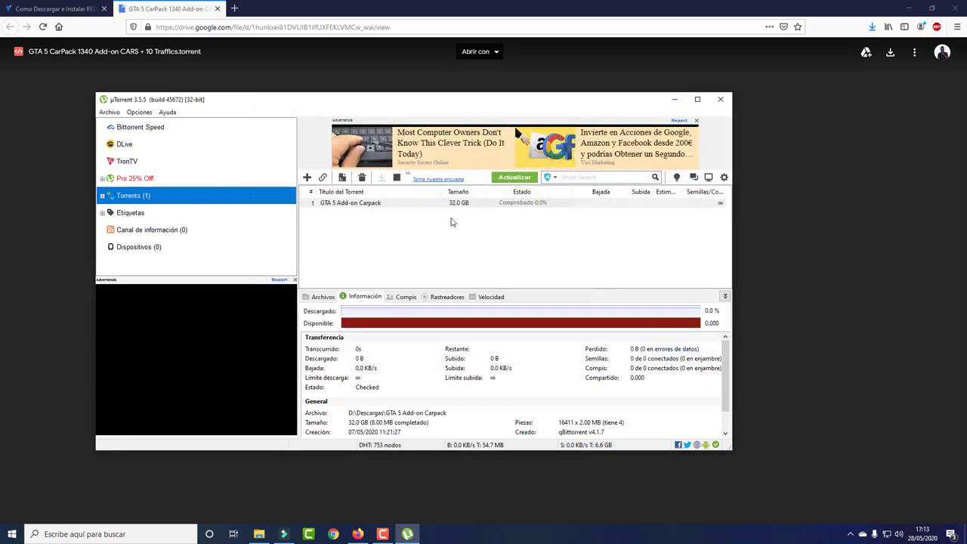
Remove the GTA 5 Add-on Carpack torrent from the list and close µTorrent
{"action": "right_click", "coordinate": [523, 204]}
{"action": "left_click", "coordinate": [572, 374]}
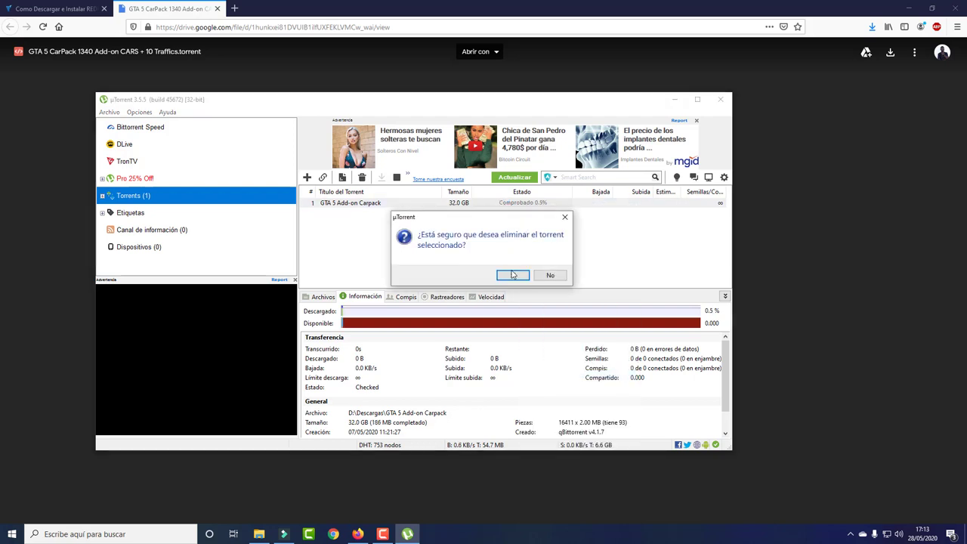
{"action": "left_click", "coordinate": [512, 277]}
{"action": "left_click", "coordinate": [697, 99]}
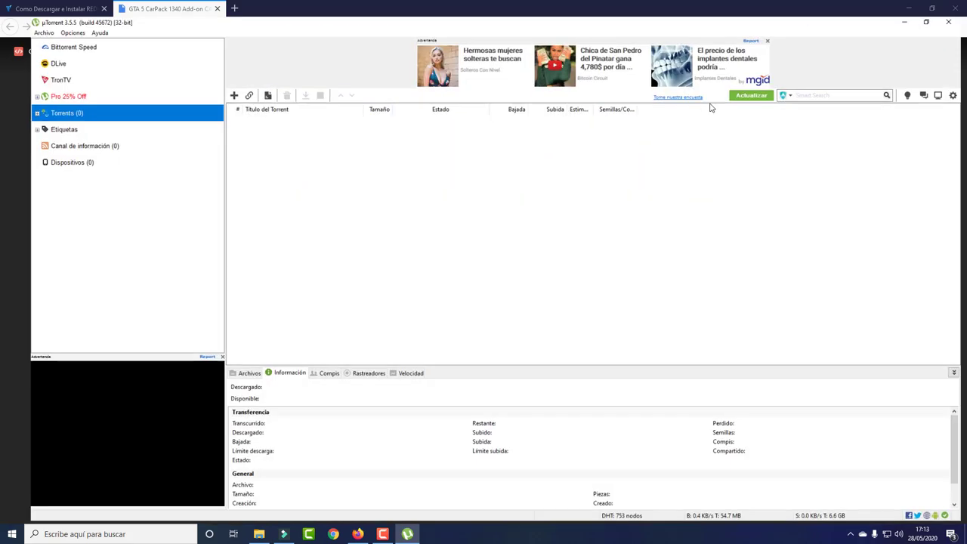
{"action": "left_click", "coordinate": [956, 6]}
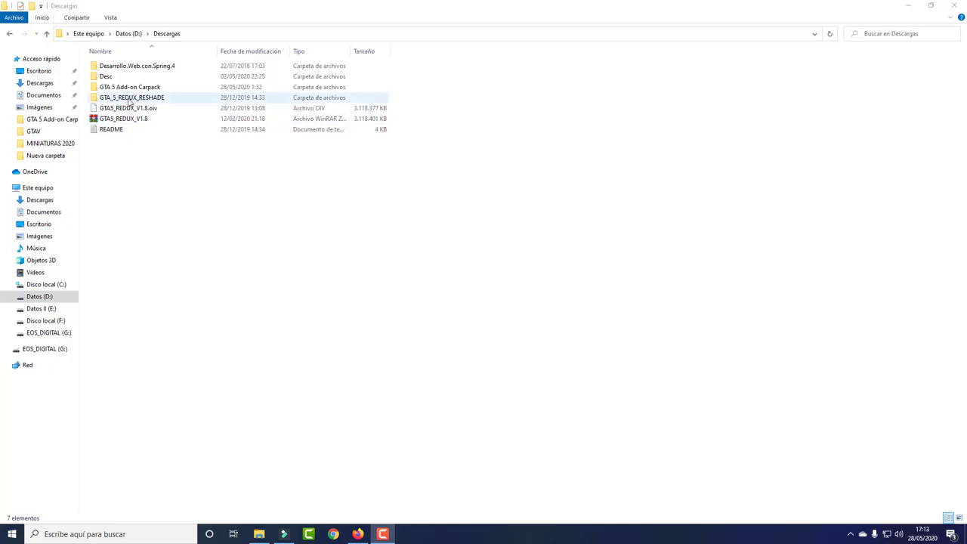
Open the GTA 5 Add-on Carpack folder in Descargas and delete its "Nueva carpeta" subfolder
{"action": "left_click", "coordinate": [175, 99]}
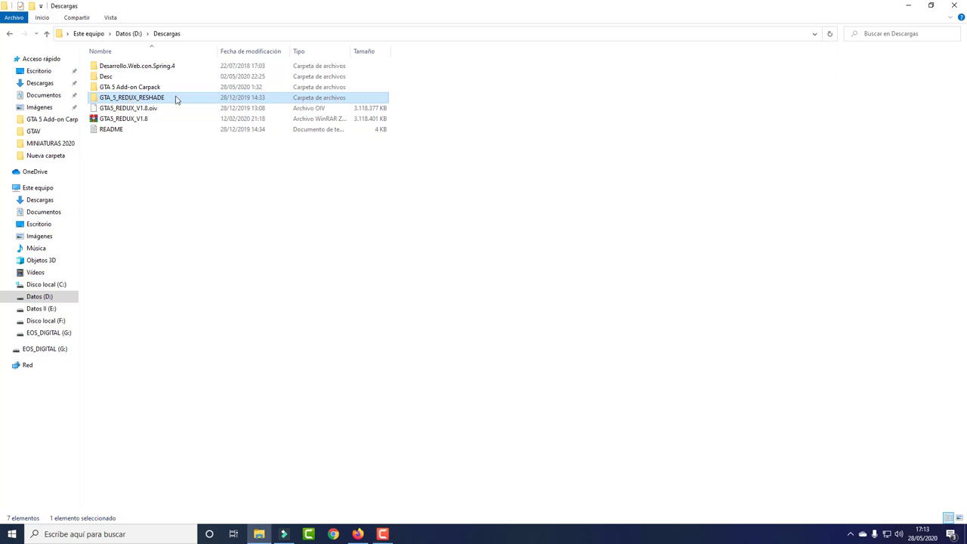
{"action": "double_click", "coordinate": [130, 88]}
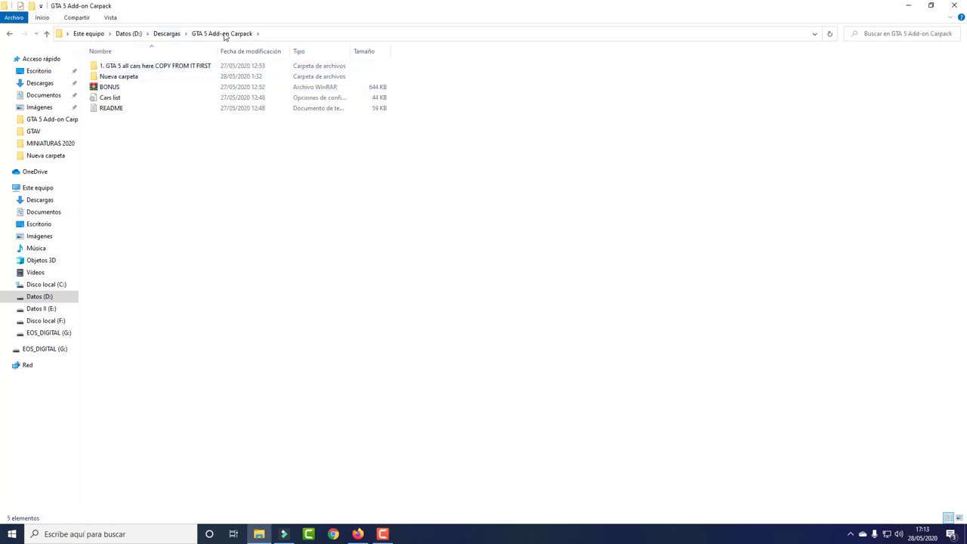
{"action": "left_click_drag", "start_coordinate": [190, 178], "coordinate": [178, 57]}
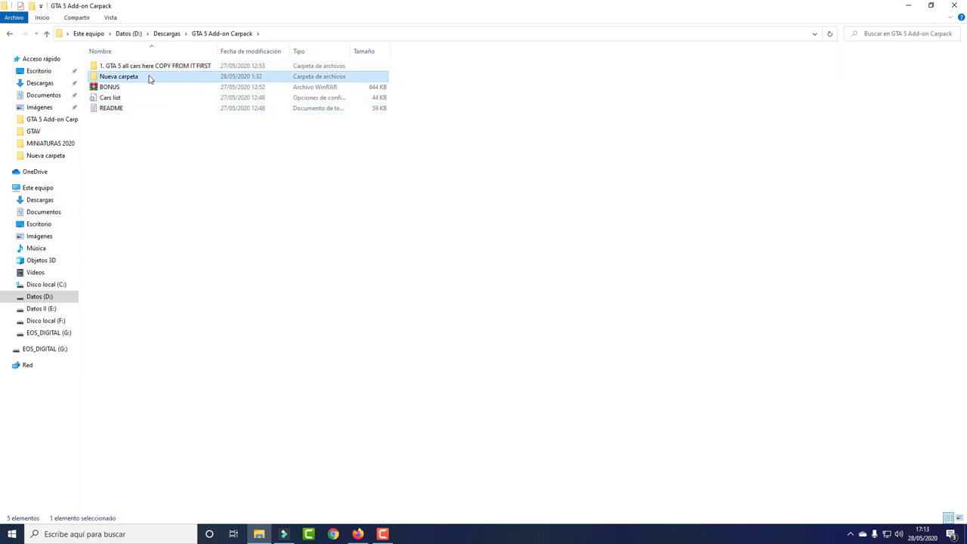
{"action": "key", "text": "Delete"}
{"action": "left_click_drag", "start_coordinate": [175, 175], "coordinate": [151, 62]}
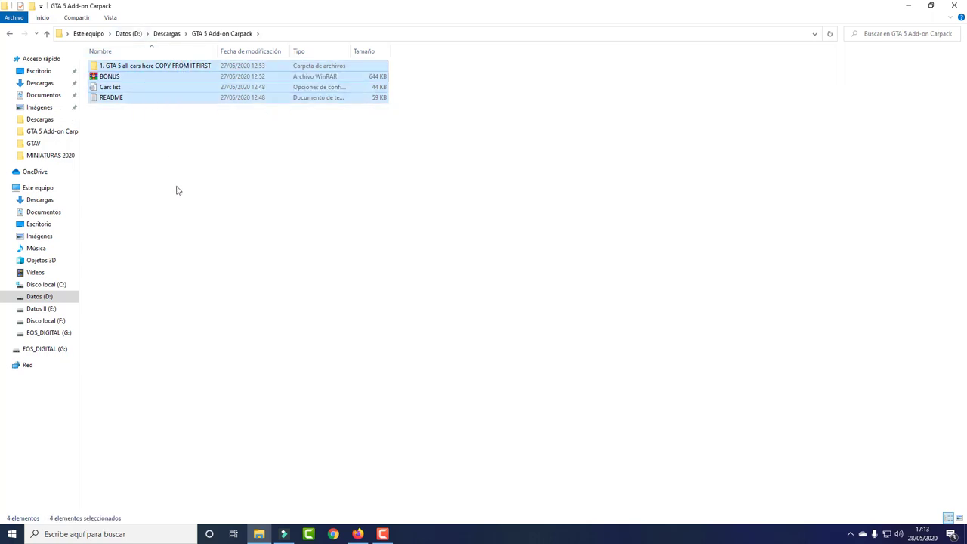
{"action": "left_click", "coordinate": [259, 142]}
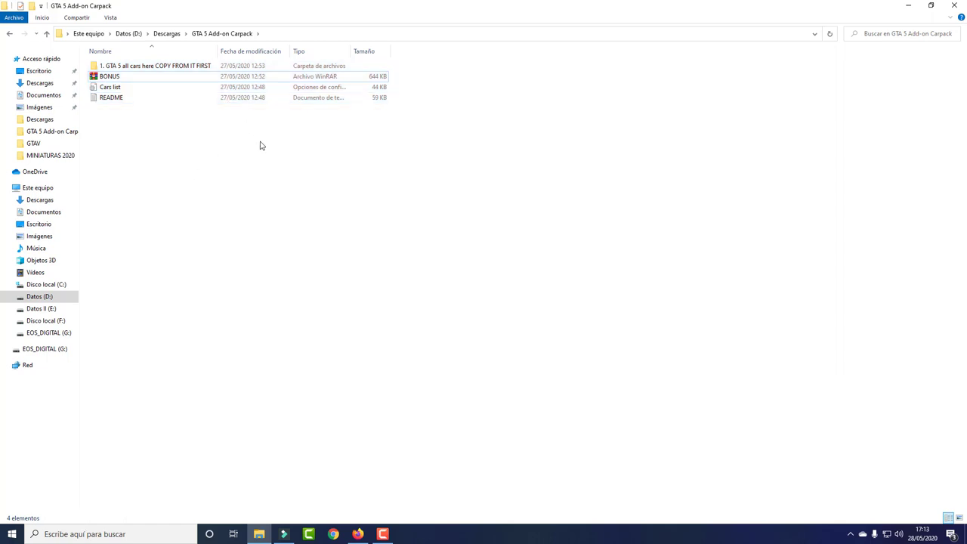
Open mods\update\x64\dlcpacks inside the folder "1. GTA 5 all cars here COPY FROM IT FIRST"
{"action": "double_click", "coordinate": [167, 67]}
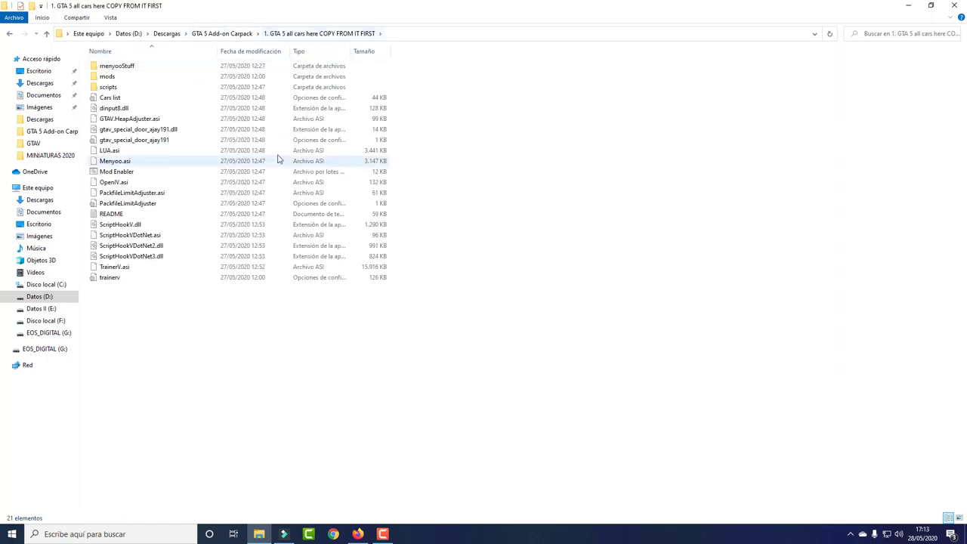
{"action": "left_click", "coordinate": [112, 77]}
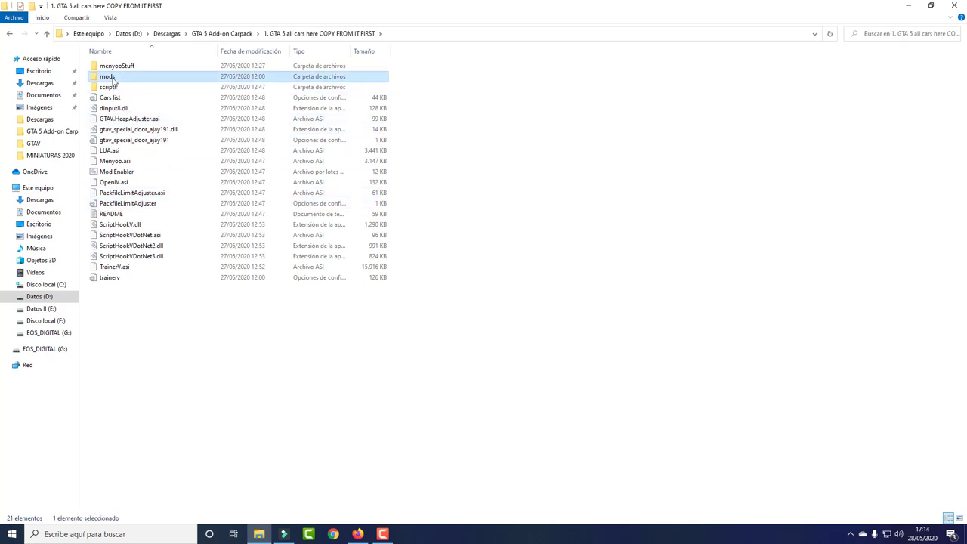
{"action": "double_click", "coordinate": [114, 78]}
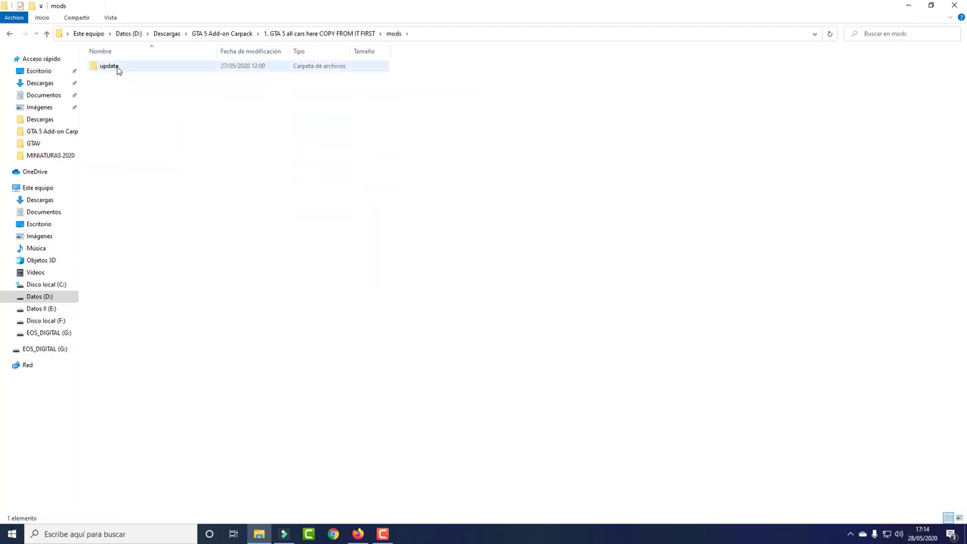
{"action": "left_click", "coordinate": [117, 70]}
{"action": "double_click", "coordinate": [116, 70]}
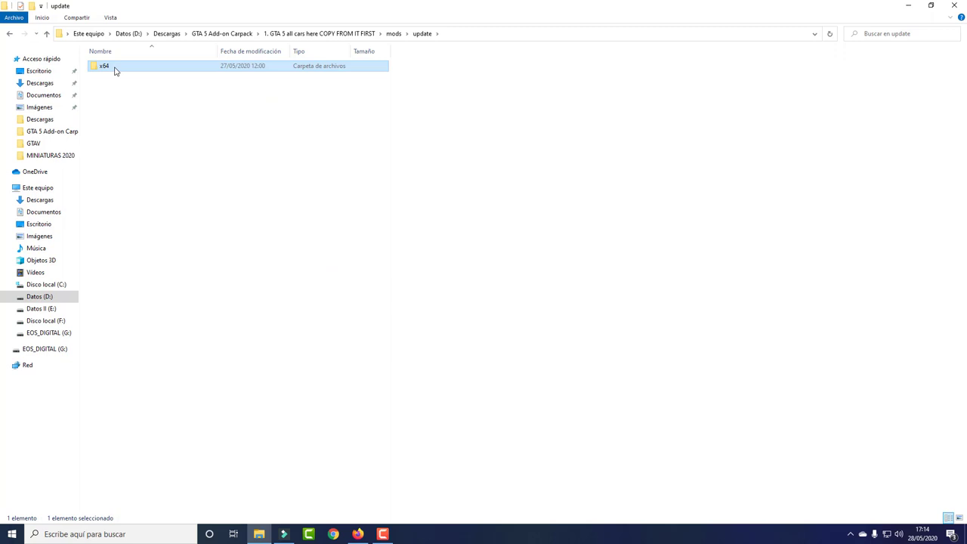
{"action": "double_click", "coordinate": [116, 70]}
{"action": "double_click", "coordinate": [124, 68]}
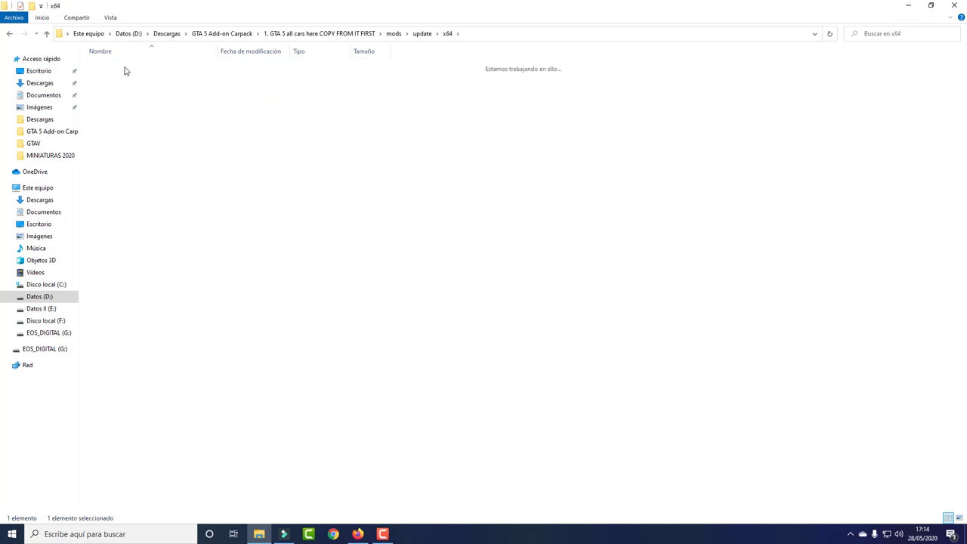
Check the combined size of all the car folders in the pack's dlcpacks folder
{"action": "left_click_drag", "start_coordinate": [420, 67], "coordinate": [265, 512]}
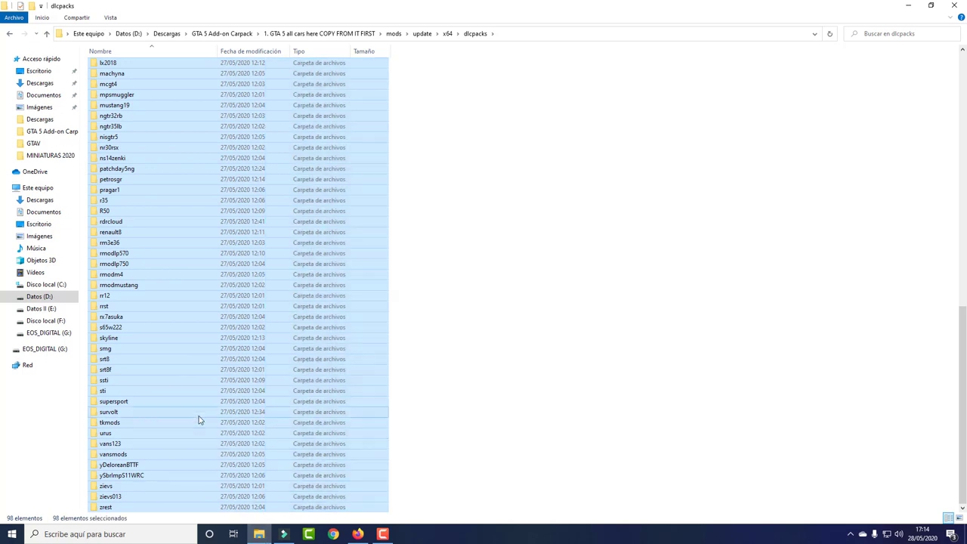
{"action": "right_click", "coordinate": [199, 417]}
{"action": "left_click", "coordinate": [232, 408]}
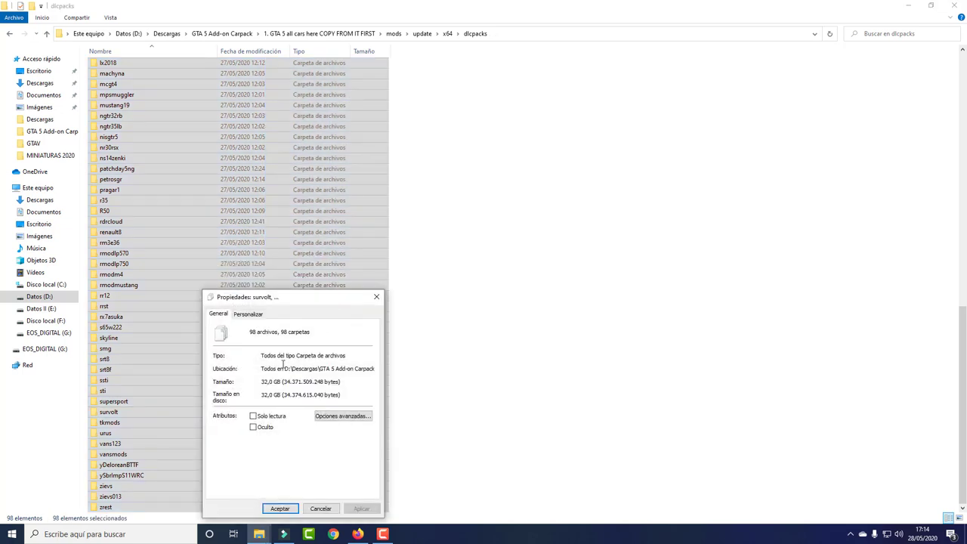
{"action": "left_click_drag", "start_coordinate": [261, 381], "coordinate": [282, 381]}
{"action": "left_click", "coordinate": [376, 296]}
Copy all the selected car folders from the pack's dlcpacks folder
{"action": "right_click", "coordinate": [278, 205]}
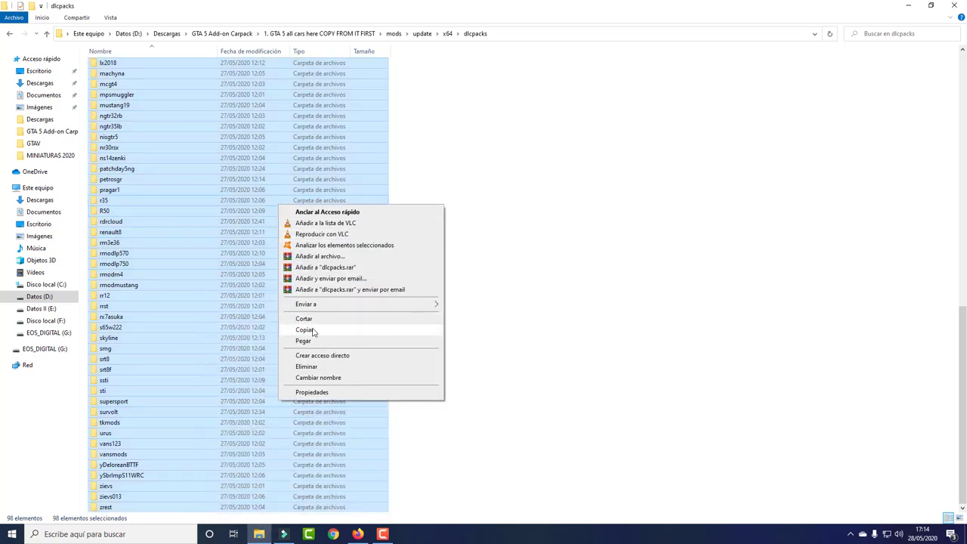
{"action": "left_click", "coordinate": [305, 331]}
{"action": "left_click", "coordinate": [314, 329]}
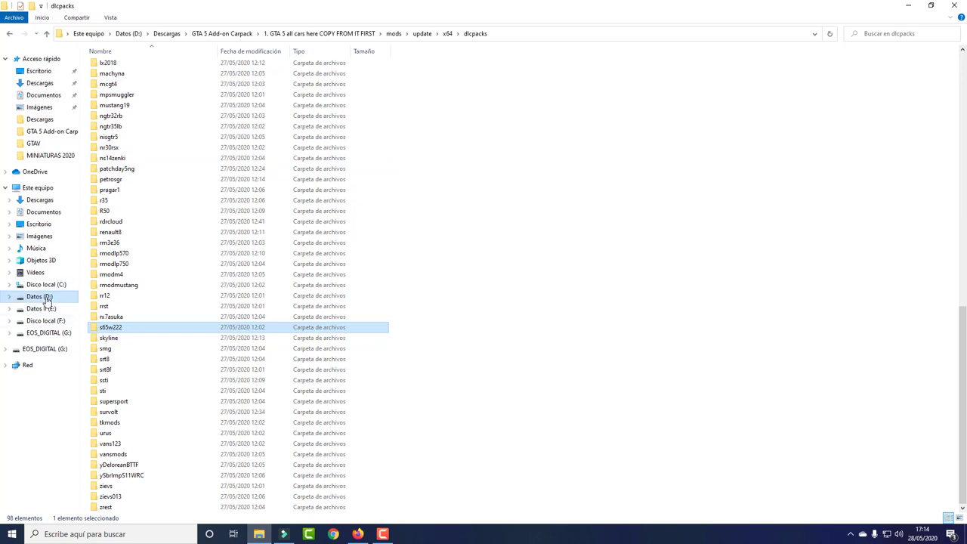
Go to D:\Games\Grand Theft Auto V Epic\GTAV\mods\update\x64\dlcpacks, the game's destination folder for the cars
{"action": "left_click", "coordinate": [128, 33]}
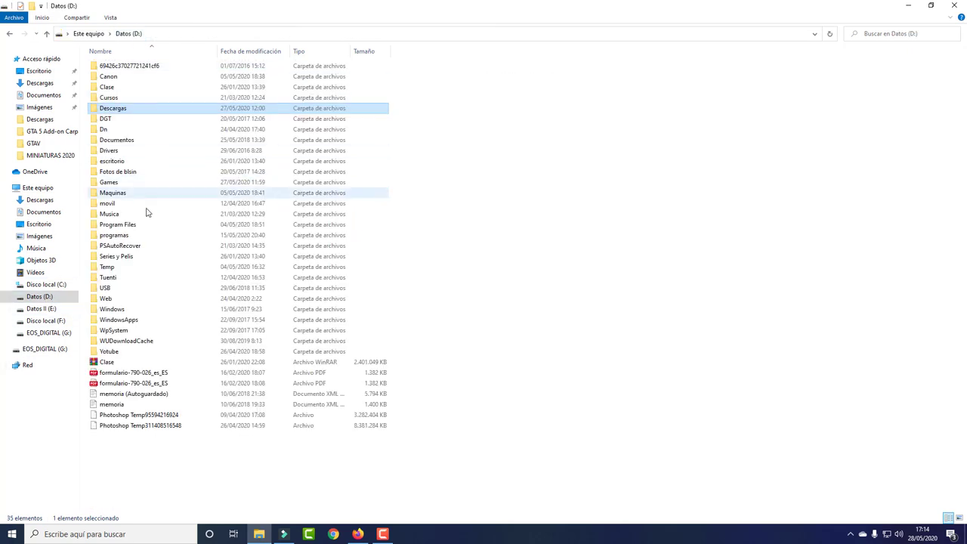
{"action": "double_click", "coordinate": [110, 183]}
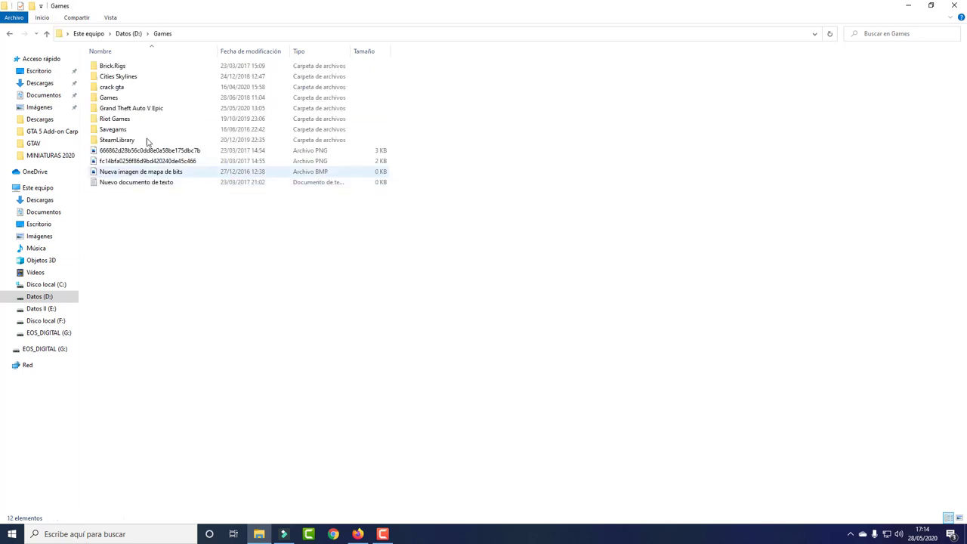
{"action": "double_click", "coordinate": [123, 109]}
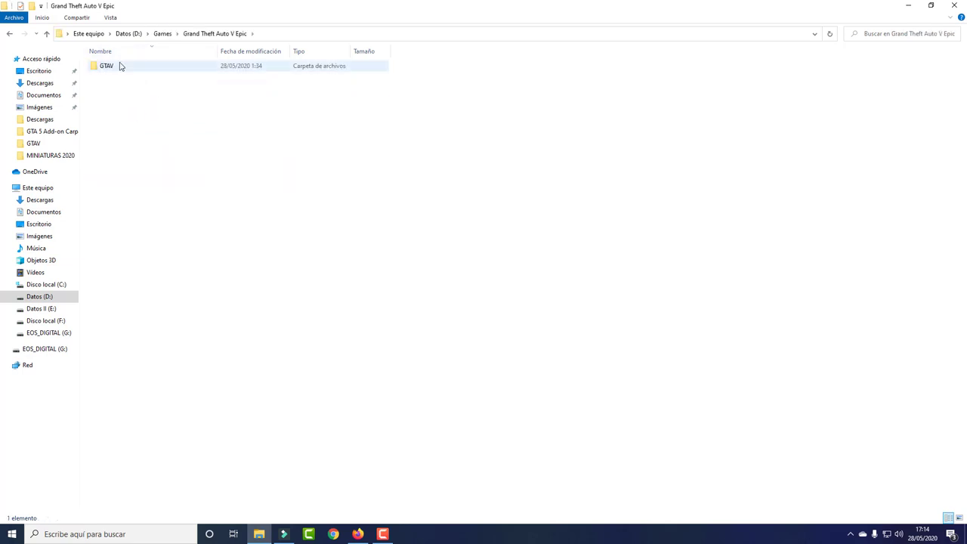
{"action": "double_click", "coordinate": [119, 66]}
{"action": "double_click", "coordinate": [130, 88]}
{"action": "left_click", "coordinate": [130, 88]}
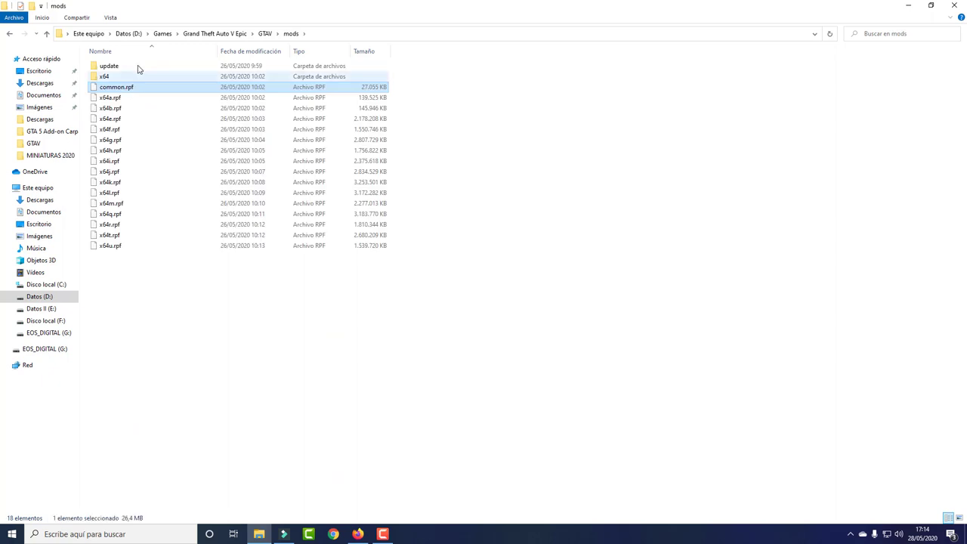
{"action": "left_click", "coordinate": [265, 33]}
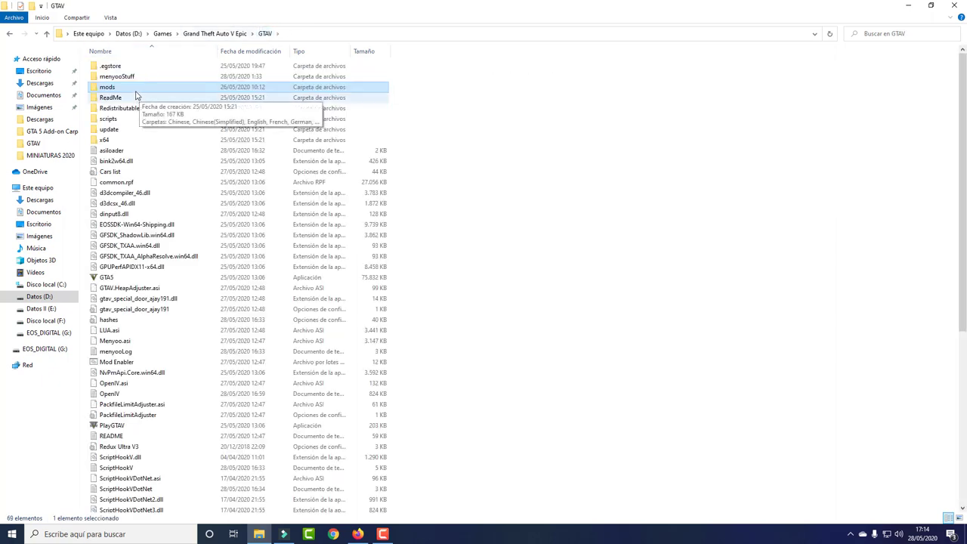
{"action": "double_click", "coordinate": [138, 89]}
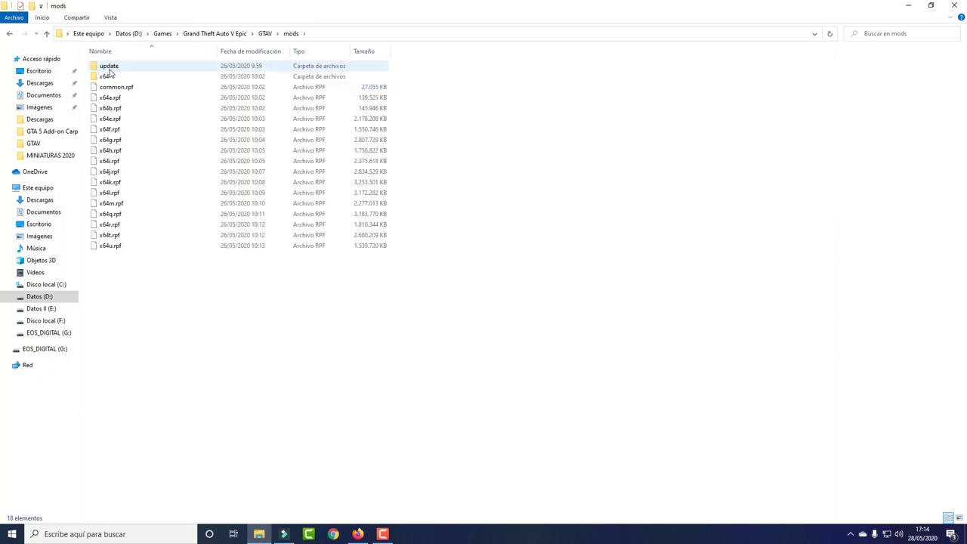
{"action": "double_click", "coordinate": [110, 66]}
{"action": "double_click", "coordinate": [115, 68]}
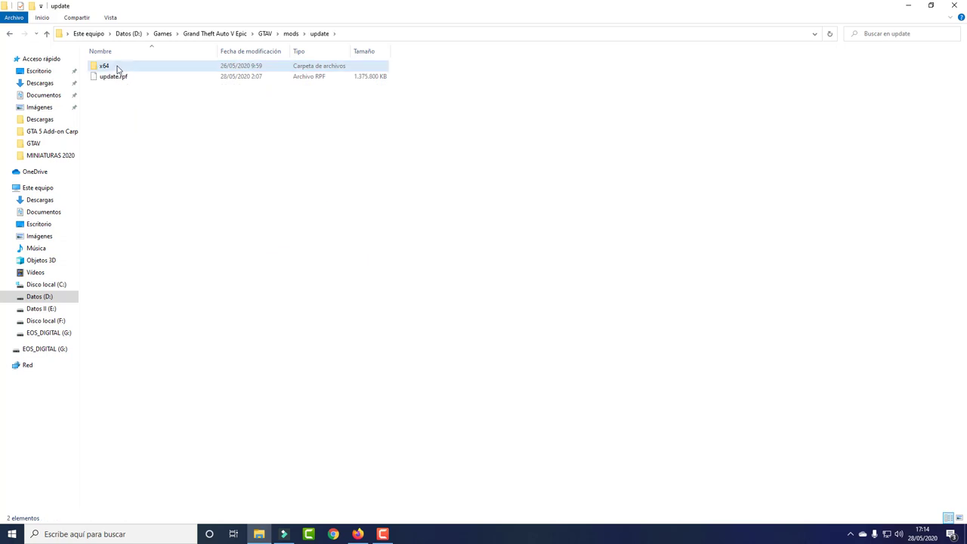
{"action": "double_click", "coordinate": [121, 68]}
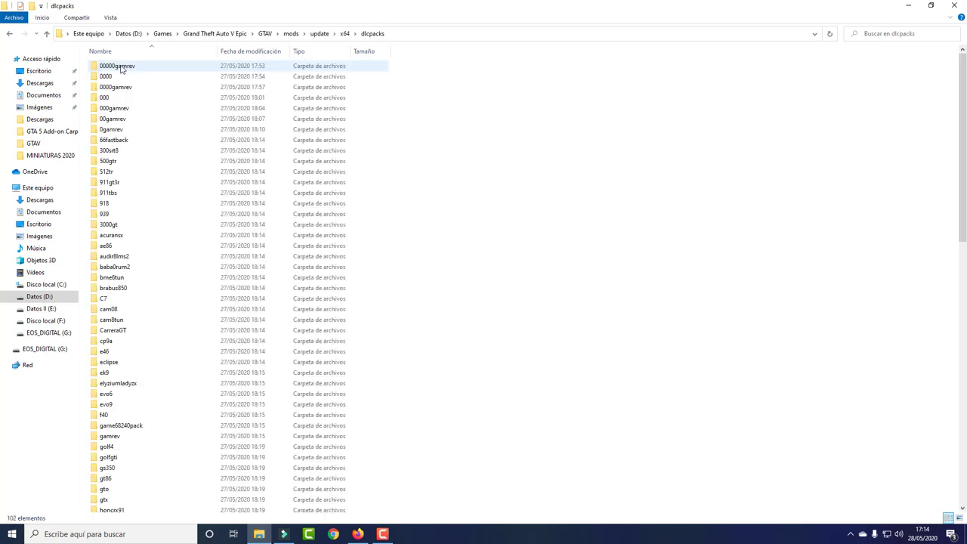
{"action": "right_click", "coordinate": [505, 119]}
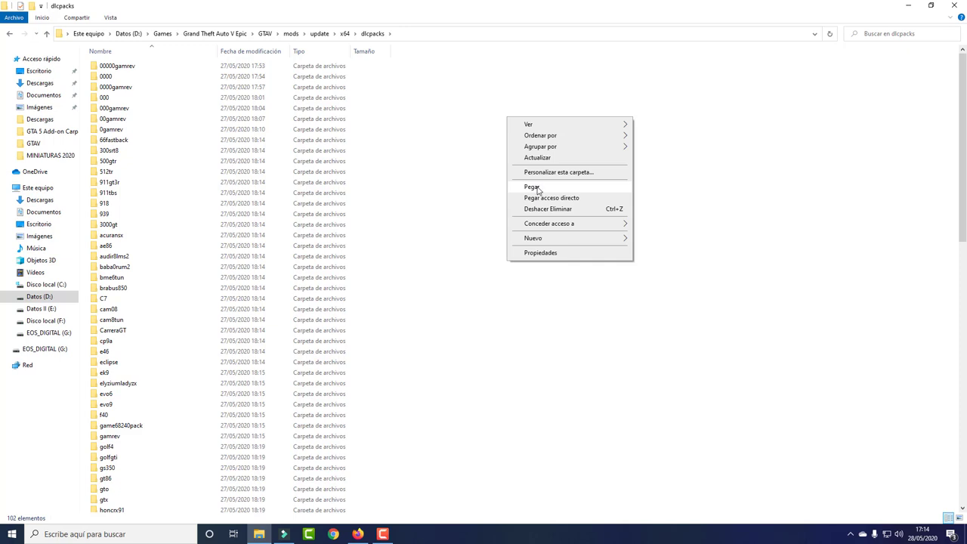
{"action": "right_click", "coordinate": [723, 201]}
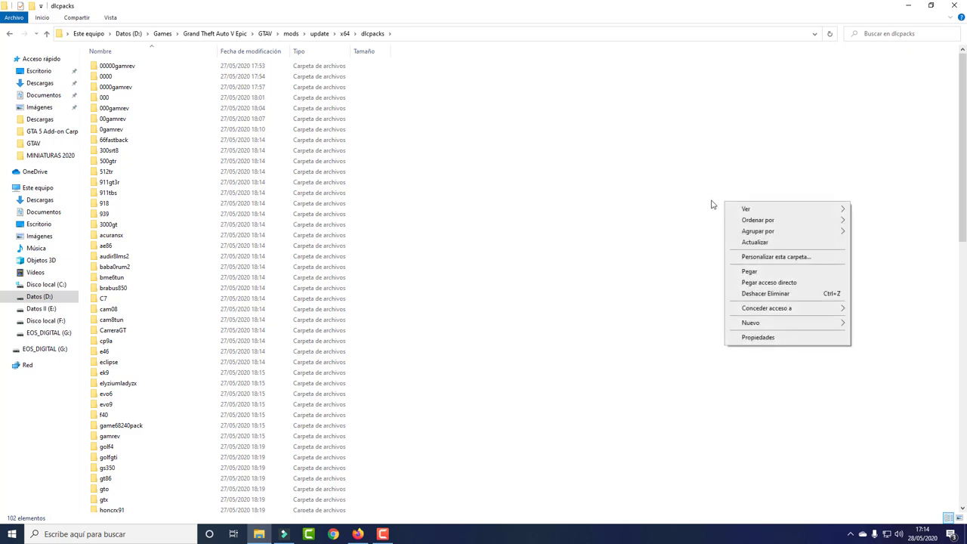
{"action": "left_click", "coordinate": [677, 255]}
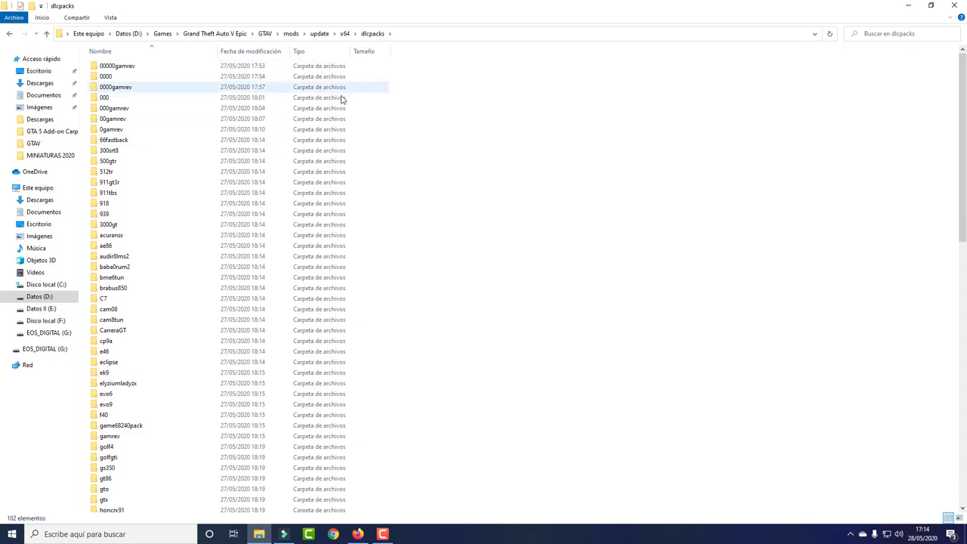
Examine the full list of car folders in the game's dlcpacks folder
{"action": "scroll", "coordinate": [344, 113], "scroll_direction": "down", "scroll_amount": 15}
{"action": "scroll", "coordinate": [337, 146], "scroll_direction": "down", "scroll_amount": 4}
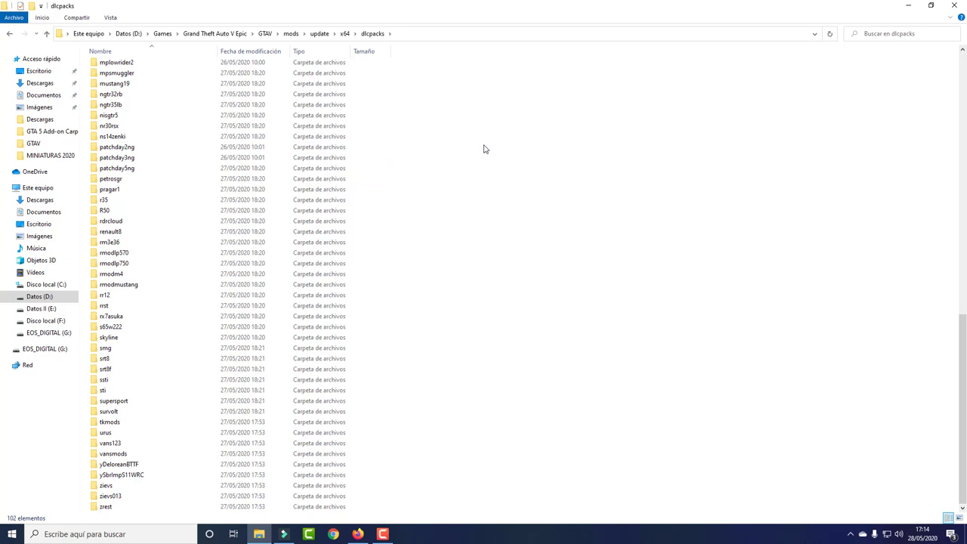
{"action": "scroll", "coordinate": [387, 112], "scroll_direction": "up", "scroll_amount": 19}
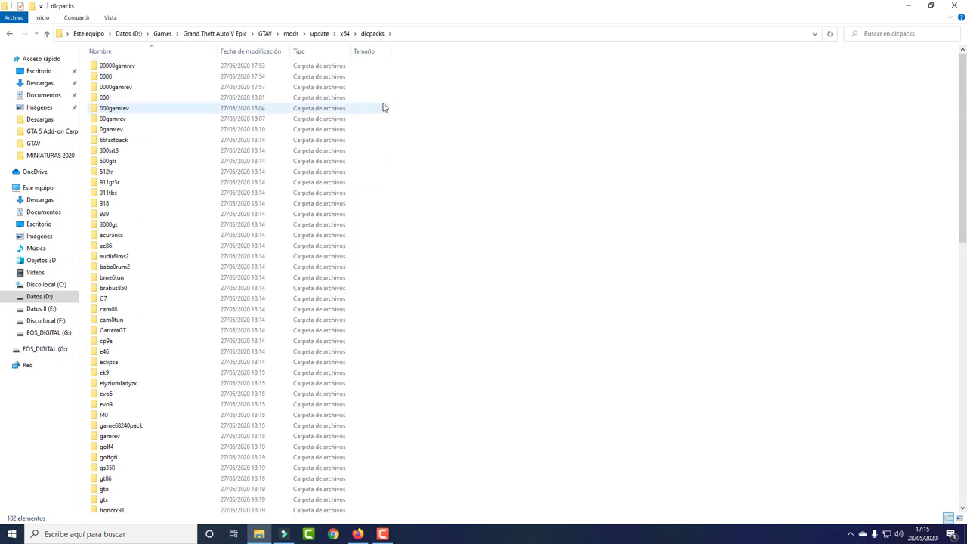
{"action": "scroll", "coordinate": [323, 194], "scroll_direction": "down", "scroll_amount": 19}
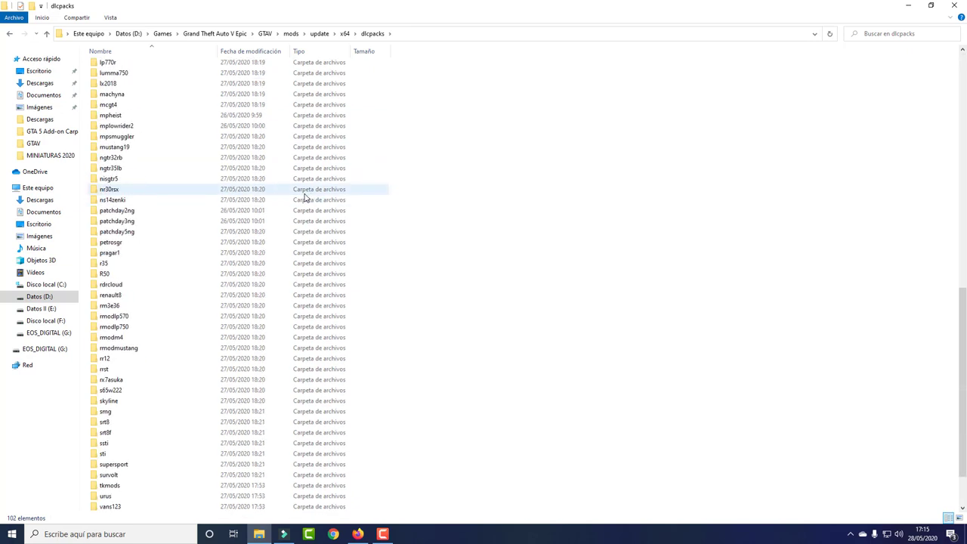
{"action": "right_click", "coordinate": [574, 191]}
{"action": "left_click", "coordinate": [516, 219]}
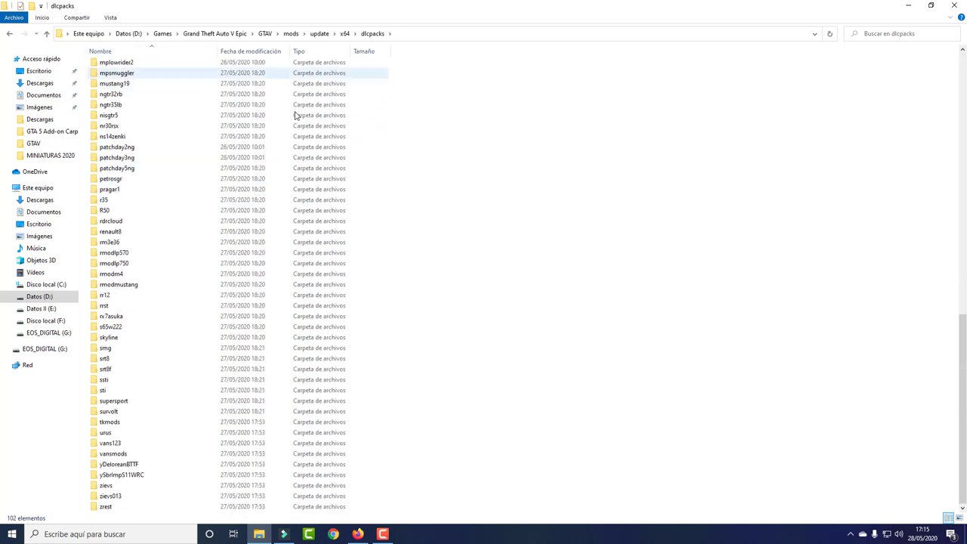
{"action": "scroll", "coordinate": [263, 219], "scroll_direction": "up", "scroll_amount": 4}
{"action": "scroll", "coordinate": [263, 219], "scroll_direction": "up", "scroll_amount": 11}
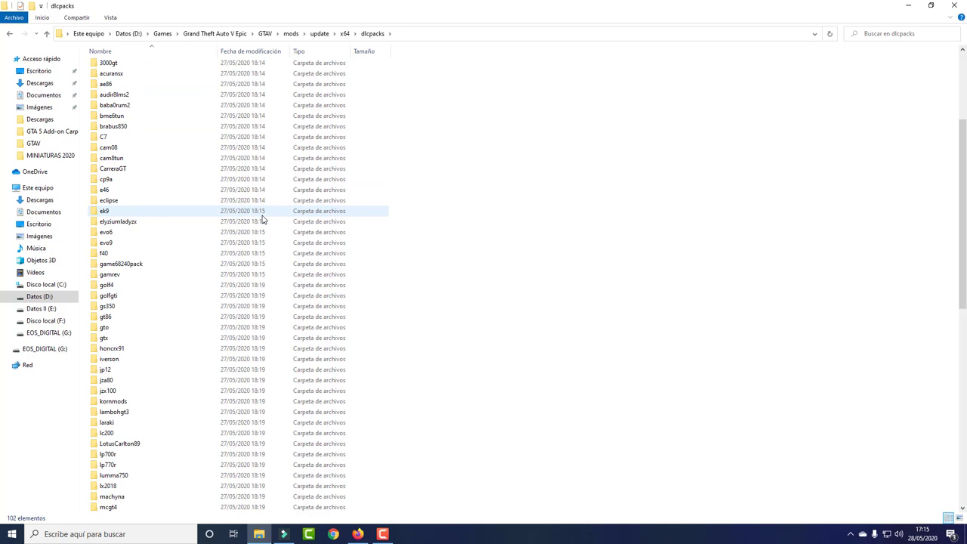
{"action": "scroll", "coordinate": [263, 219], "scroll_direction": "up", "scroll_amount": 5}
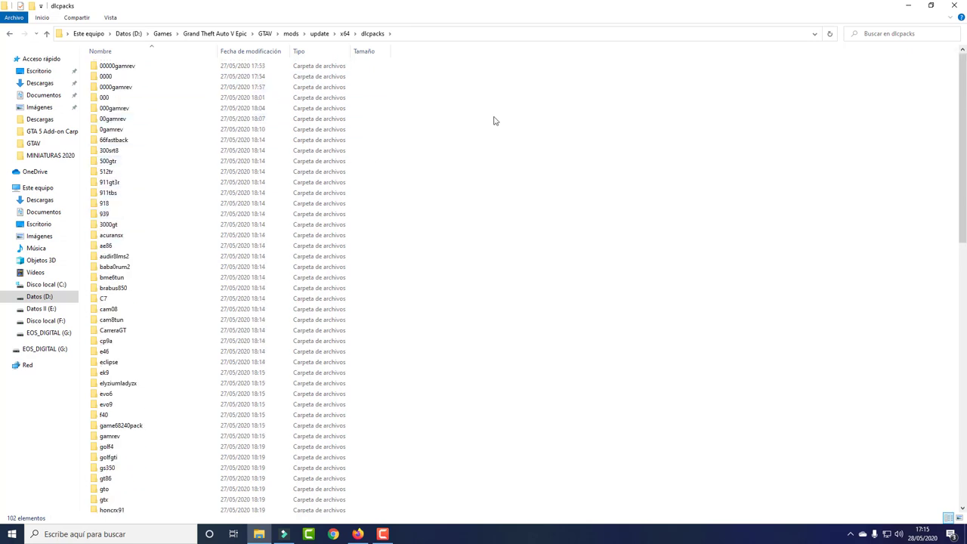
{"action": "left_click_drag", "start_coordinate": [532, 164], "coordinate": [452, 166]}
Go back to the downloaded pack's folder at D:\Descargas\GTA 5 Add-on Carpack
{"action": "left_click", "coordinate": [162, 34]}
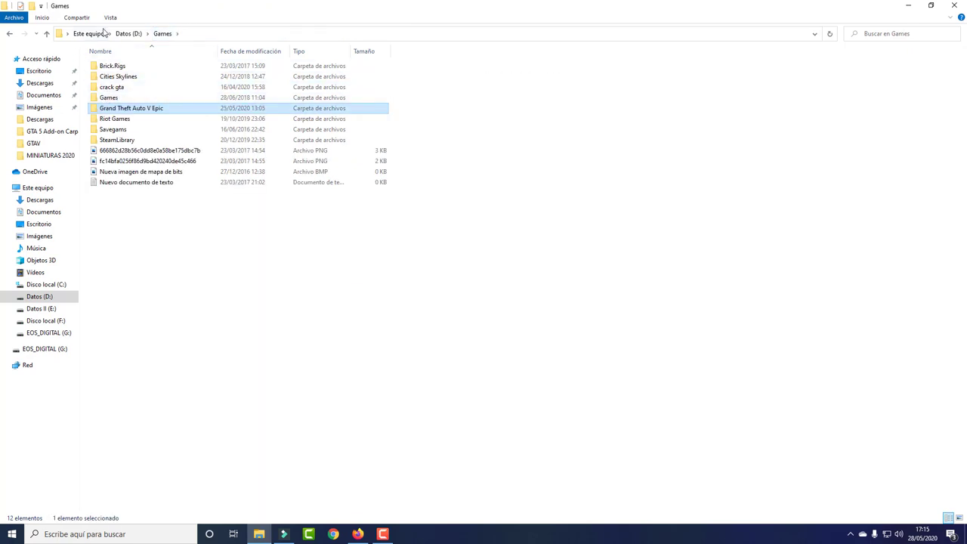
{"action": "left_click", "coordinate": [125, 33]}
{"action": "double_click", "coordinate": [119, 108]}
{"action": "left_click", "coordinate": [130, 88]}
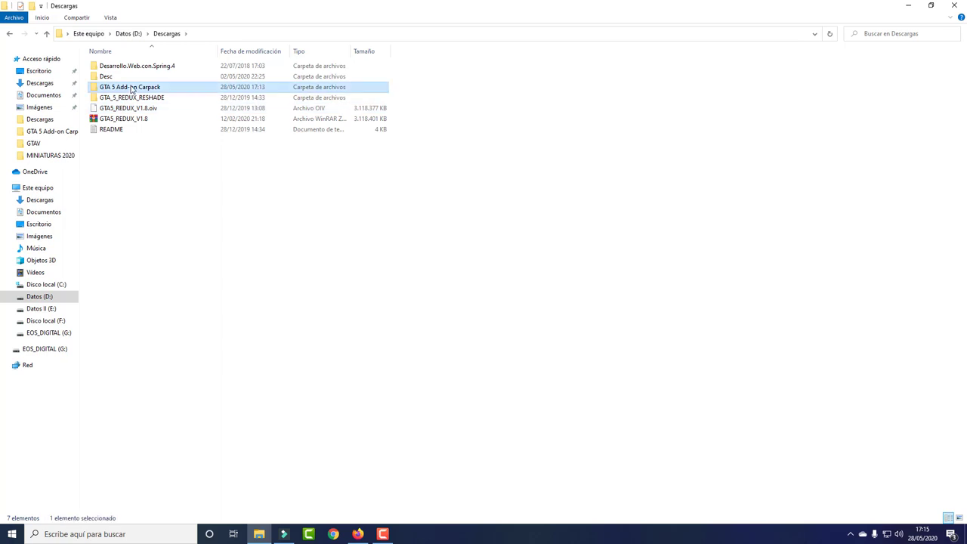
{"action": "double_click", "coordinate": [131, 88]}
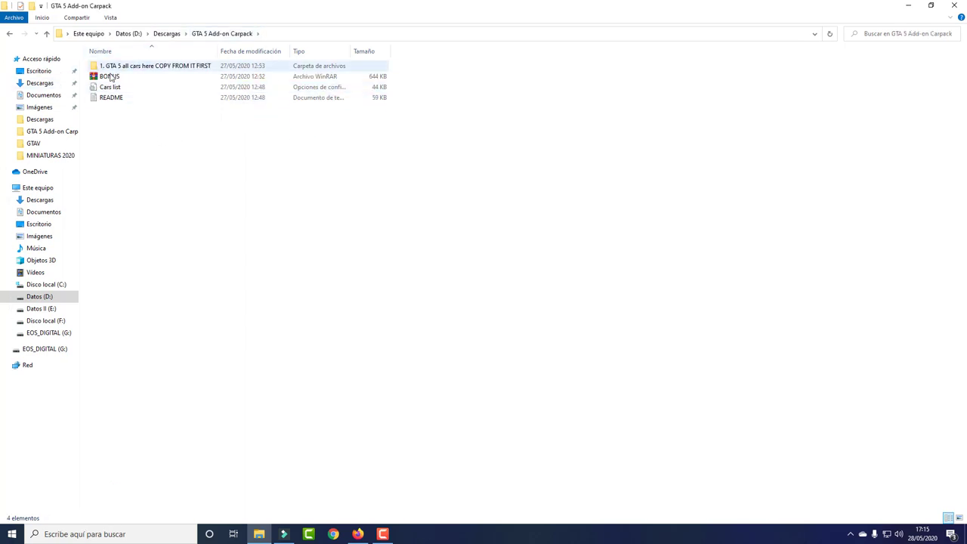
Extract the BONUS archive directly into the GTA 5 Add-on Carpack folder and widen the Nombre column to show full file names
{"action": "left_click", "coordinate": [111, 77]}
{"action": "right_click", "coordinate": [101, 77]}
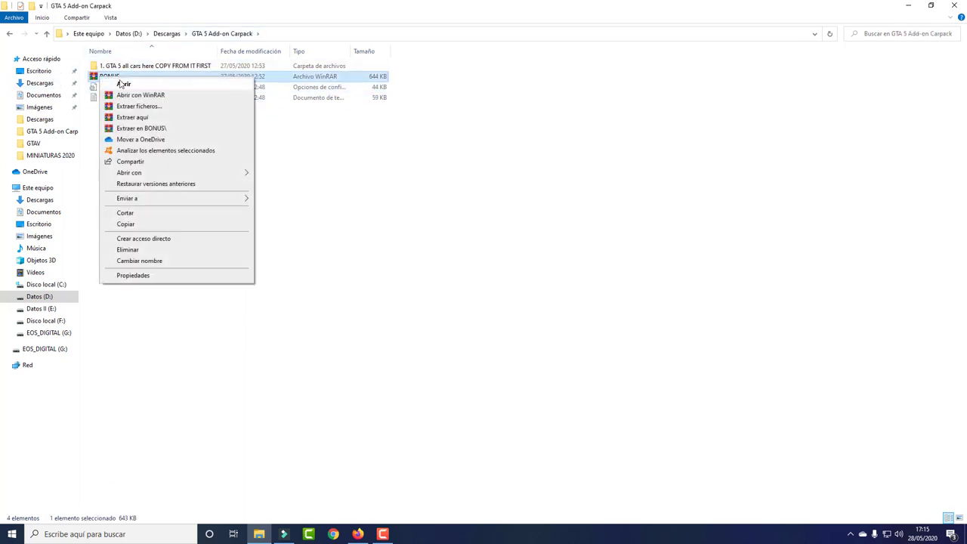
{"action": "left_click", "coordinate": [132, 117]}
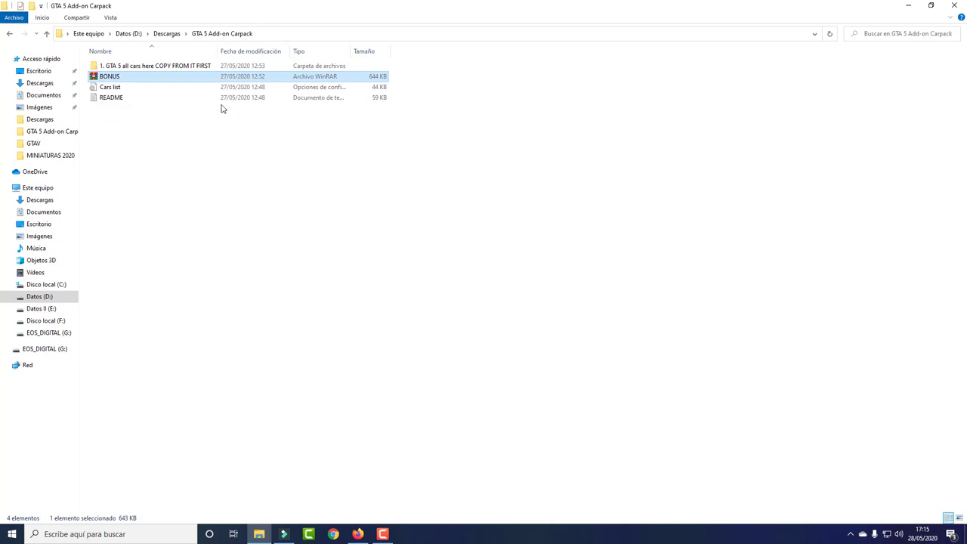
{"action": "left_click_drag", "start_coordinate": [202, 309], "coordinate": [124, 78]}
{"action": "left_click", "coordinate": [604, 223]}
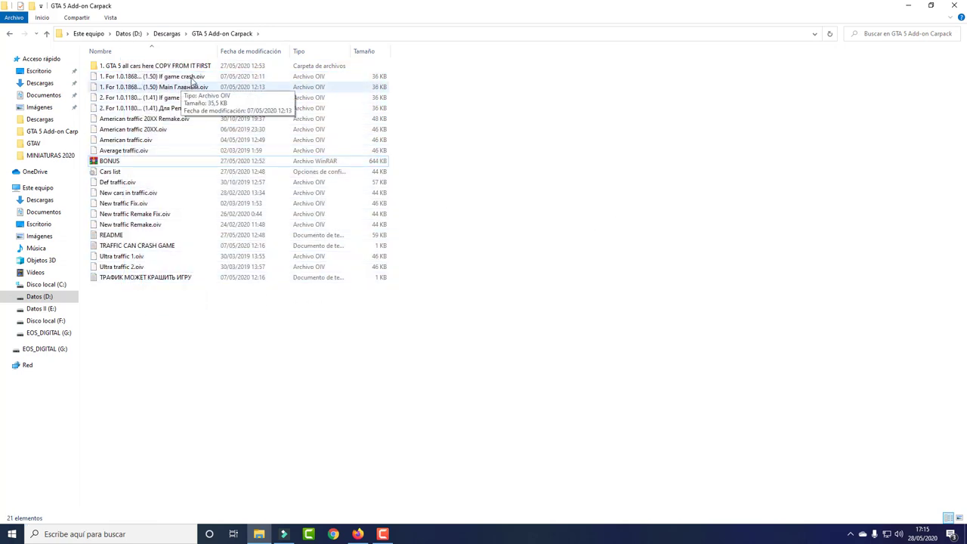
{"action": "left_click_drag", "start_coordinate": [217, 50], "coordinate": [284, 51]}
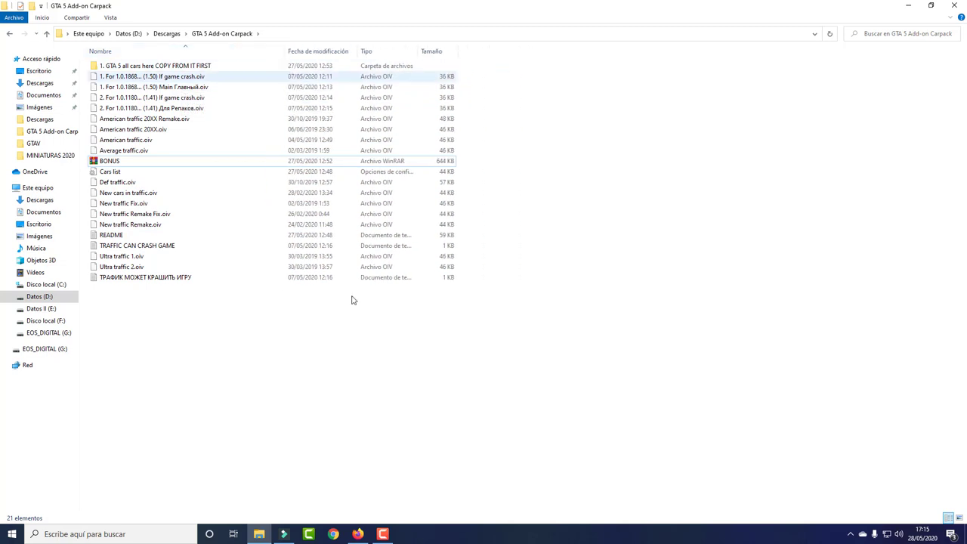
Switch to Firefox and view the download list with the OpenIV link on the tutorial page
{"action": "left_click", "coordinate": [357, 535]}
{"action": "left_click", "coordinate": [56, 9]}
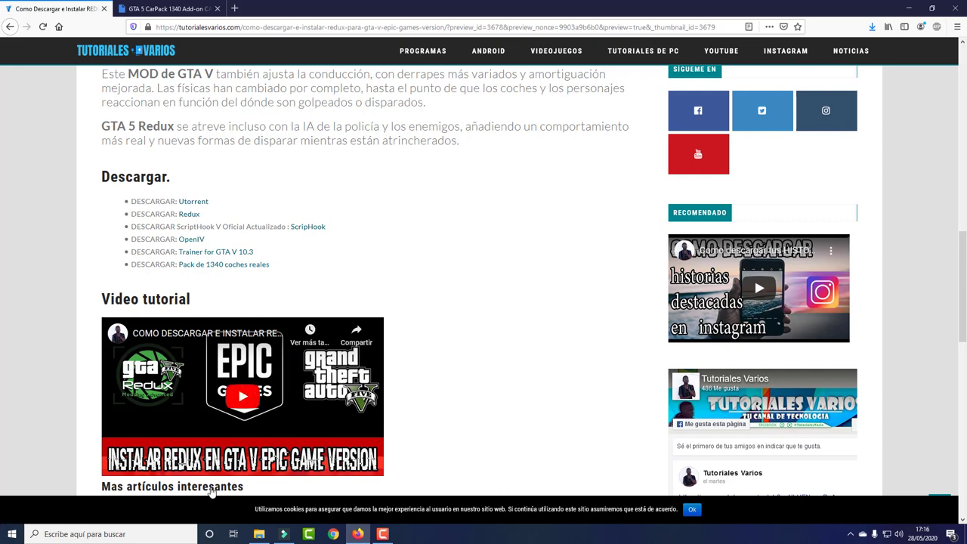
Launch OpenIV through a Windows search for "open", clear the other windows away, and load Grand Theft Auto V for Windows
{"action": "left_click", "coordinate": [167, 536]}
{"action": "type", "text": "p"}
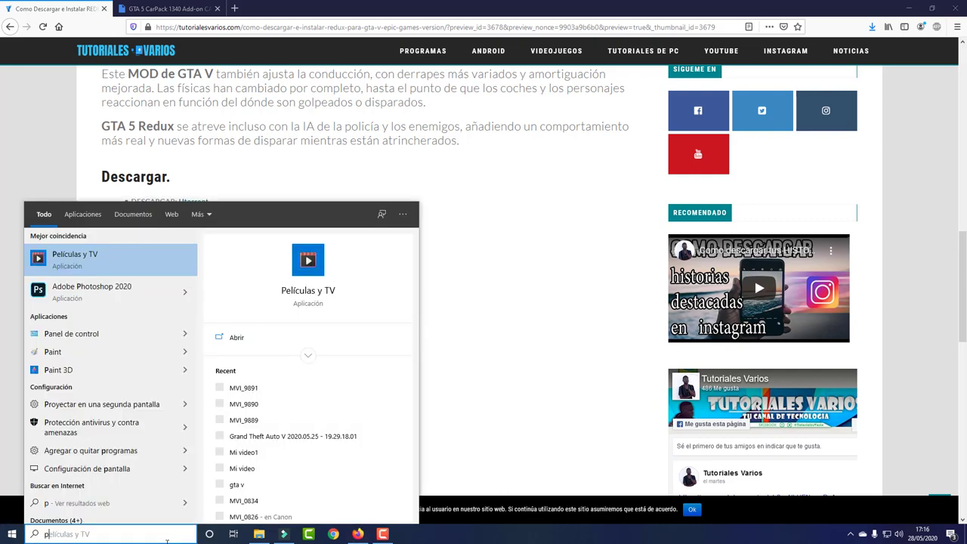
{"action": "key", "text": "BackSpace"}
{"action": "type", "text": "open"}
{"action": "key", "text": "Return"}
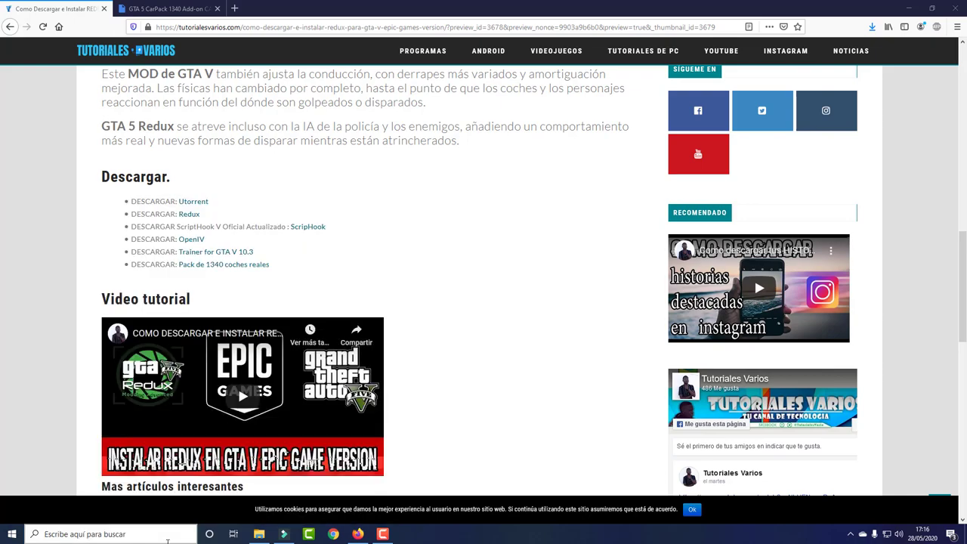
{"action": "left_click", "coordinate": [909, 8]}
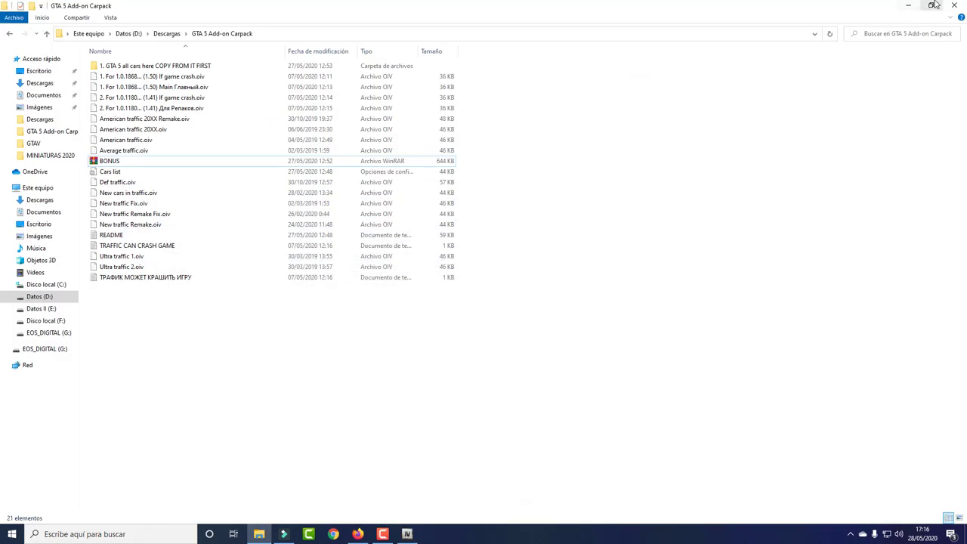
{"action": "left_click", "coordinate": [909, 8]}
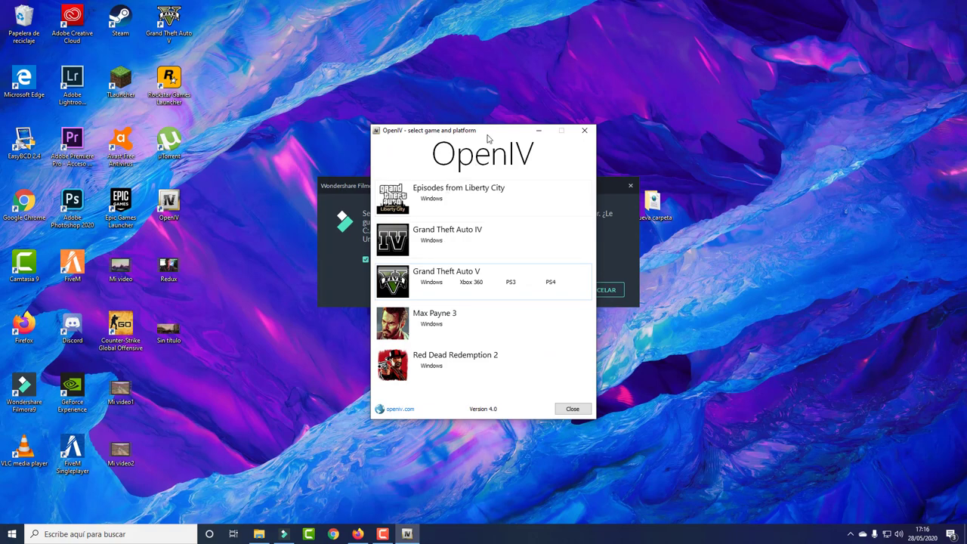
{"action": "left_click_drag", "start_coordinate": [487, 138], "coordinate": [498, 79]}
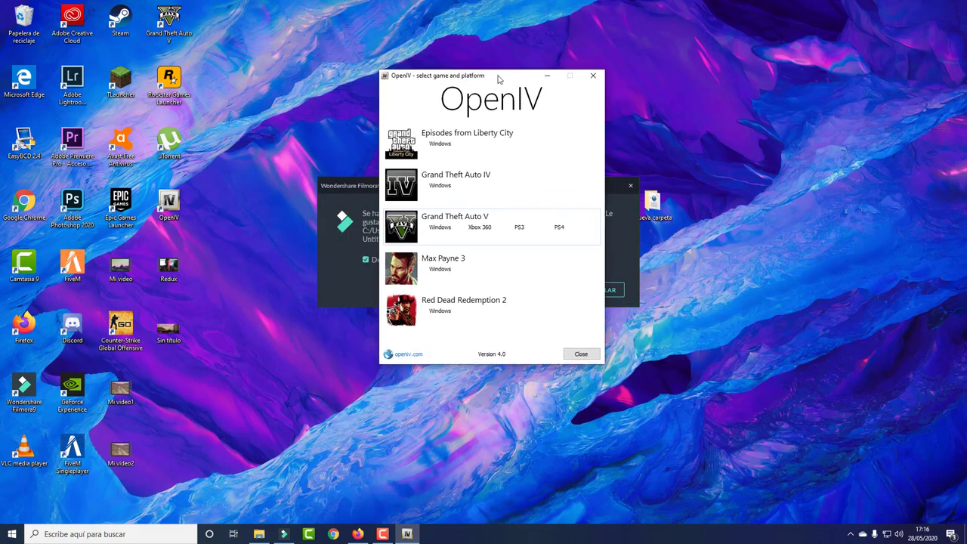
{"action": "left_click", "coordinate": [445, 232]}
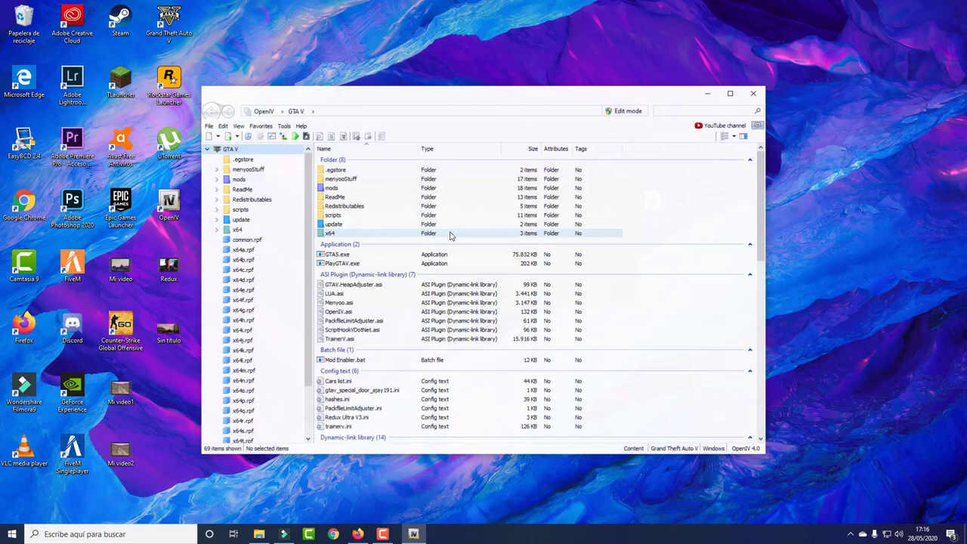
Look at OpenIV's option for opening the Grand Theft Auto V game folder
{"action": "left_click", "coordinate": [263, 112]}
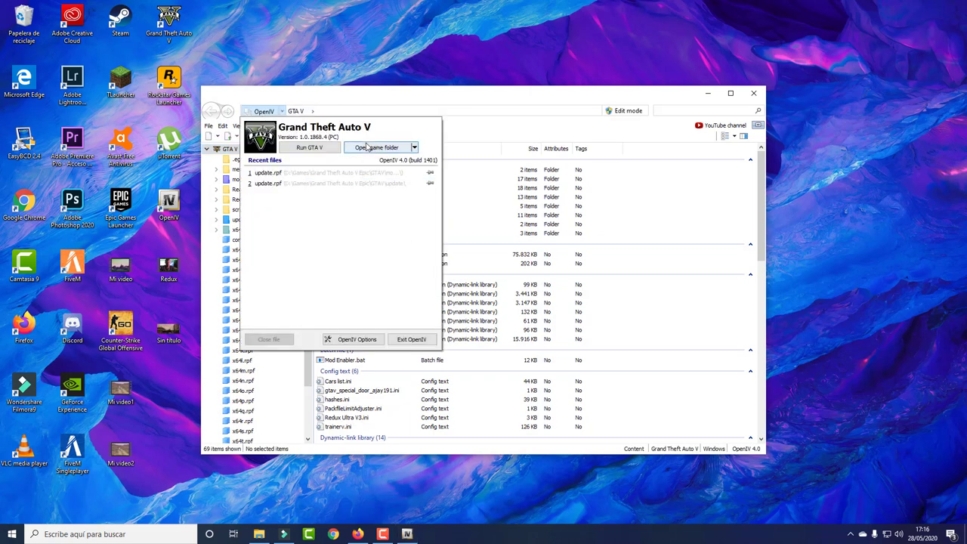
{"action": "left_click", "coordinate": [390, 149]}
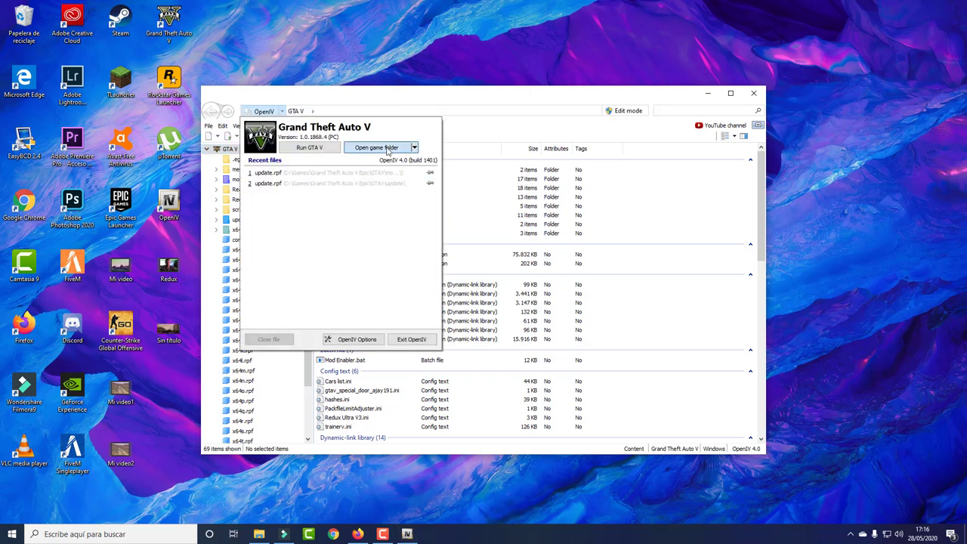
{"action": "left_click", "coordinate": [256, 113]}
{"action": "left_click", "coordinate": [480, 109]}
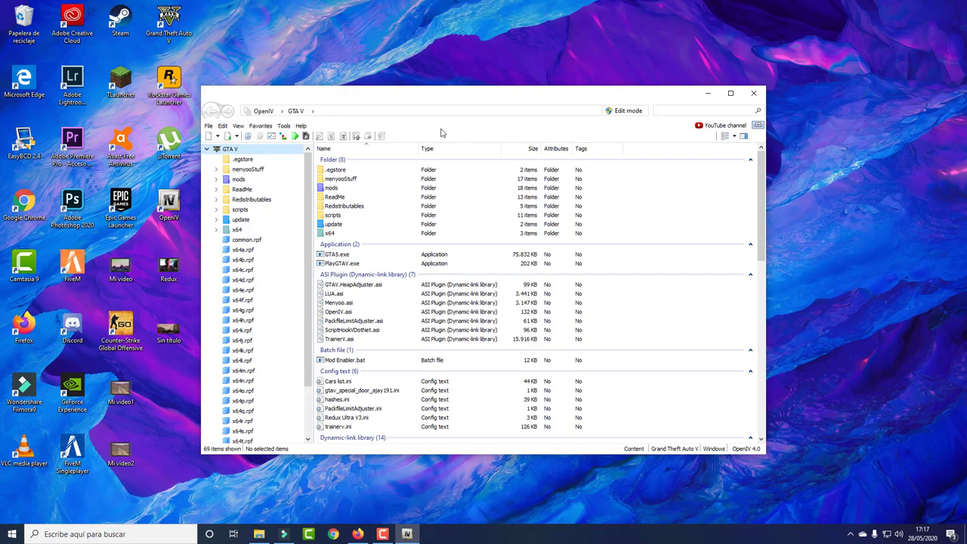
Maximize OpenIV and check the installation status of ASI Loader and OpenIV.ASI in the ASI Manager
{"action": "double_click", "coordinate": [504, 96]}
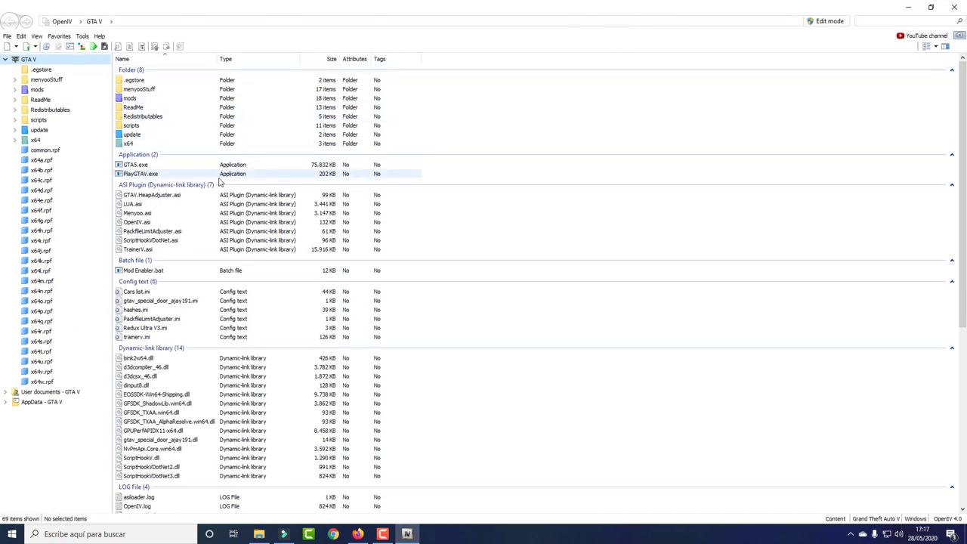
{"action": "left_click", "coordinate": [70, 47]}
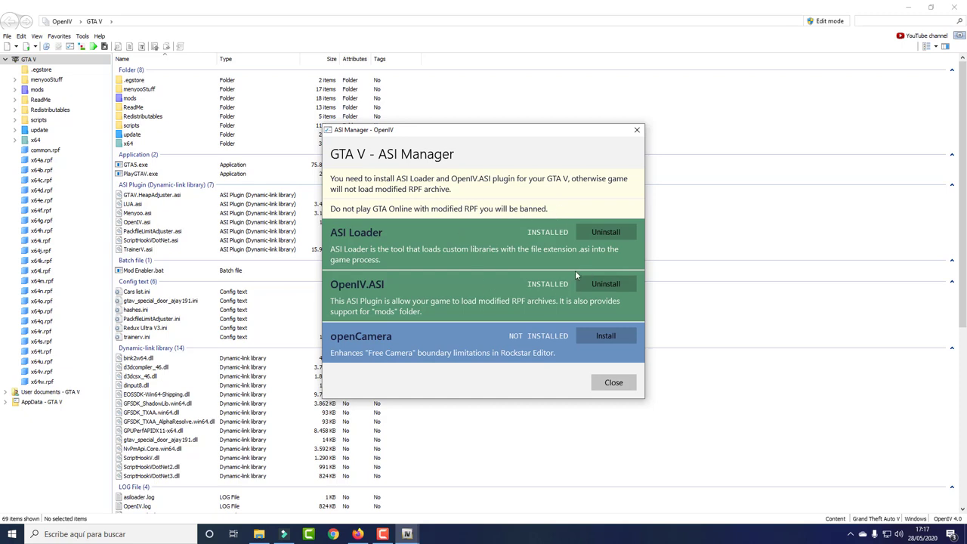
{"action": "left_click", "coordinate": [637, 130]}
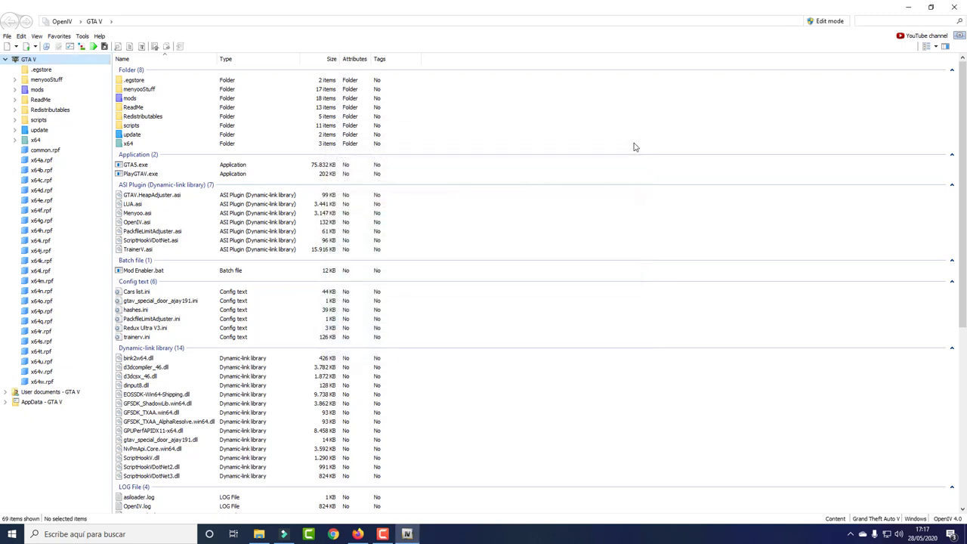
Start the OpenIV package installer and browse to D:\Descargas\GTA 5 Add-on Carpack for the package file
{"action": "left_click", "coordinate": [85, 50]}
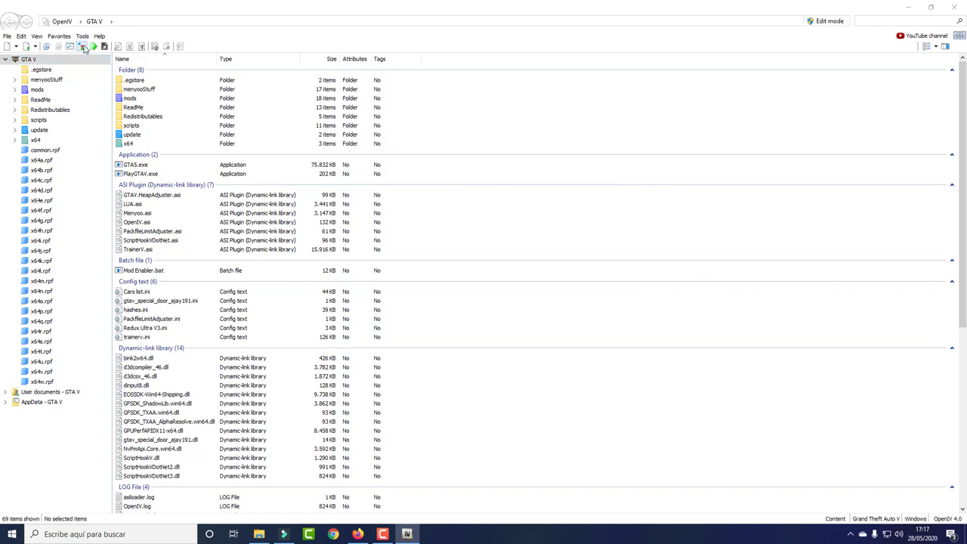
{"action": "left_click_drag", "start_coordinate": [179, 22], "coordinate": [546, 122]}
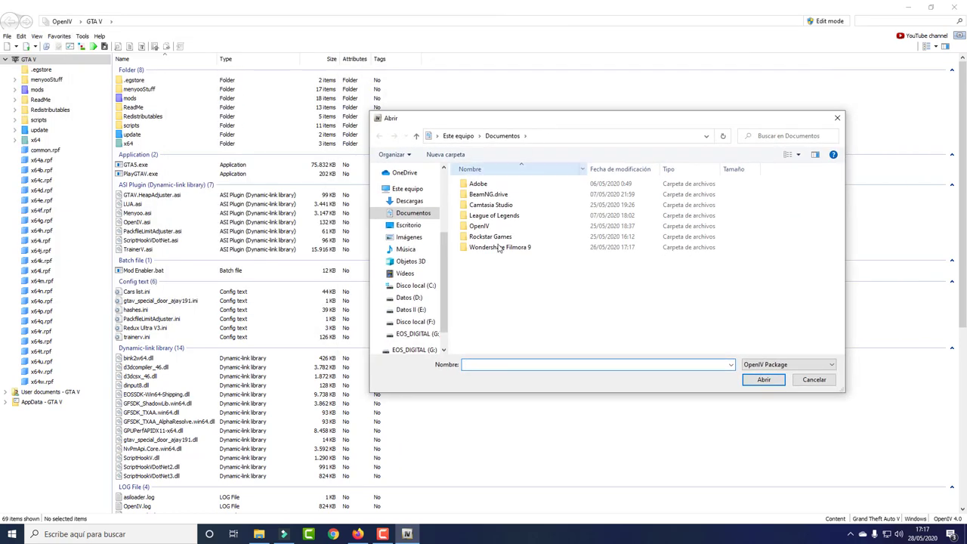
{"action": "left_click", "coordinate": [409, 298]}
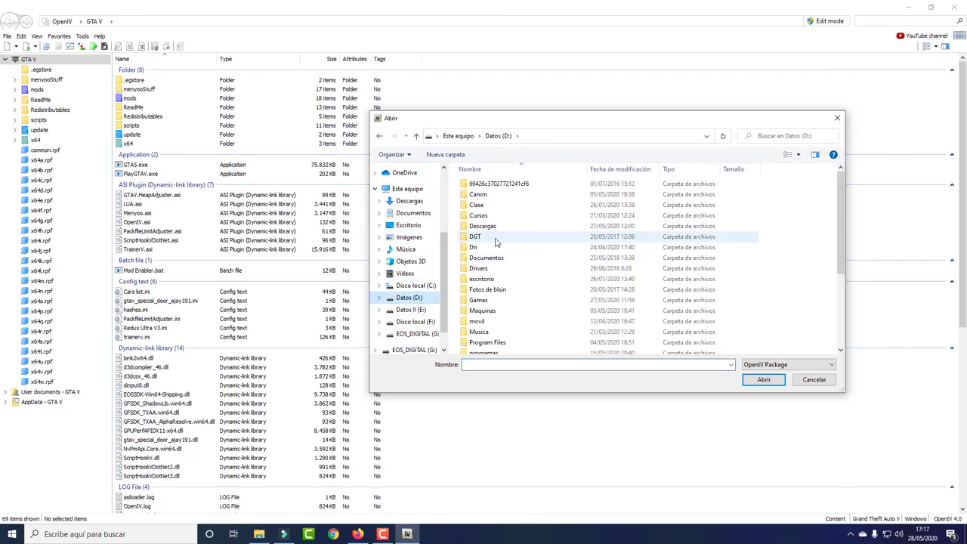
{"action": "double_click", "coordinate": [496, 235]}
{"action": "left_click", "coordinate": [495, 226]}
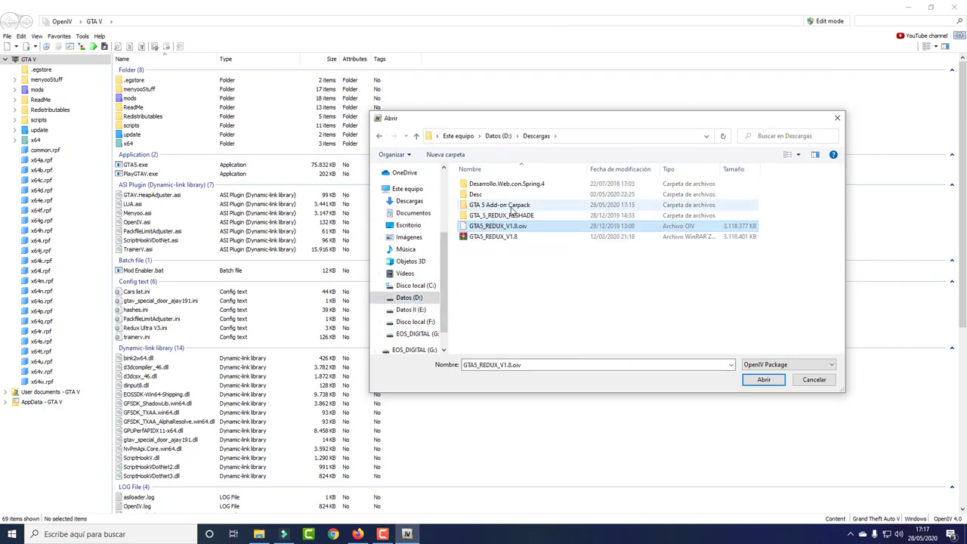
{"action": "double_click", "coordinate": [498, 205]}
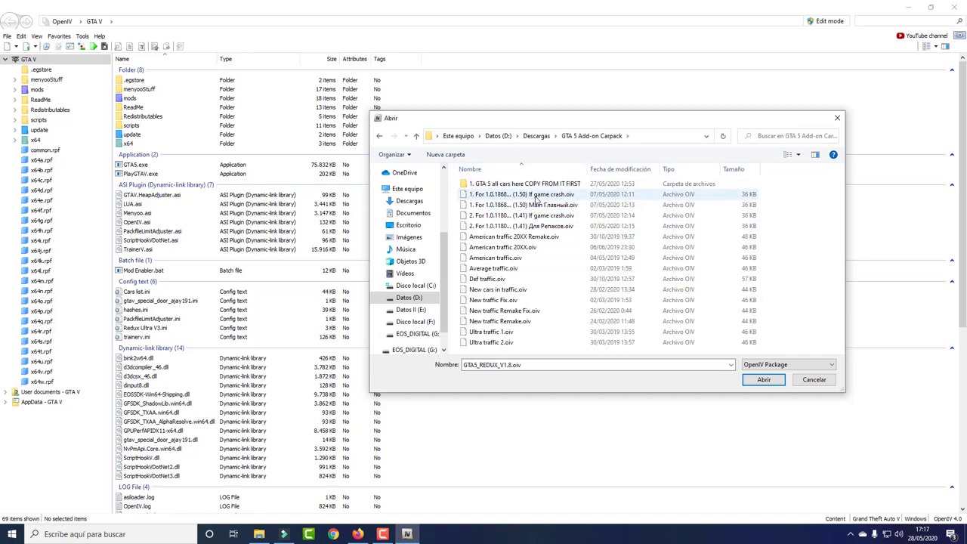
{"action": "mouse_move", "coordinate": [586, 169]}
{"action": "left_mouse_down"}
{"action": "mouse_move", "coordinate": [652, 170]}
{"action": "mouse_move", "coordinate": [587, 169]}
{"action": "left_mouse_up"}
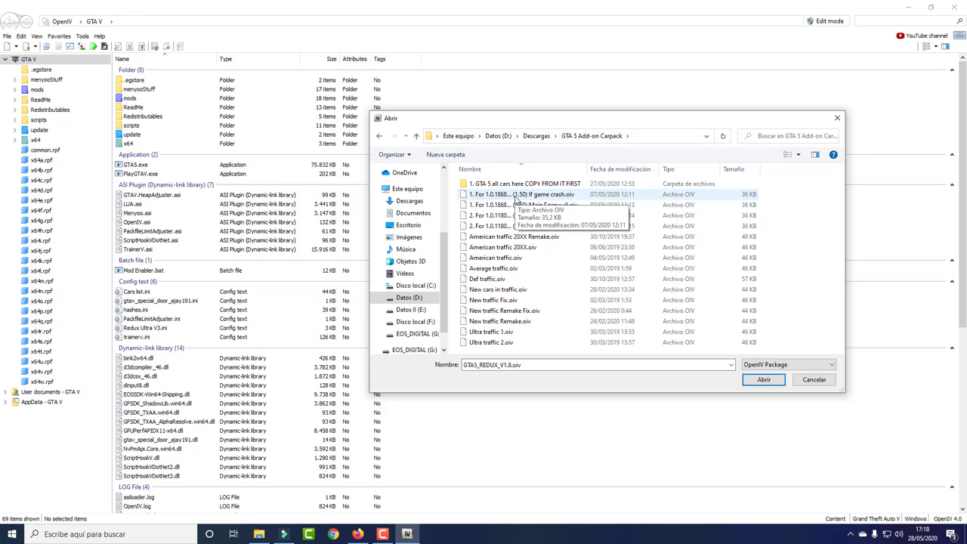
Select the package "1. For 1.0.1868... (1.50) Main Главный.oiv" for installation
{"action": "left_click", "coordinate": [525, 216]}
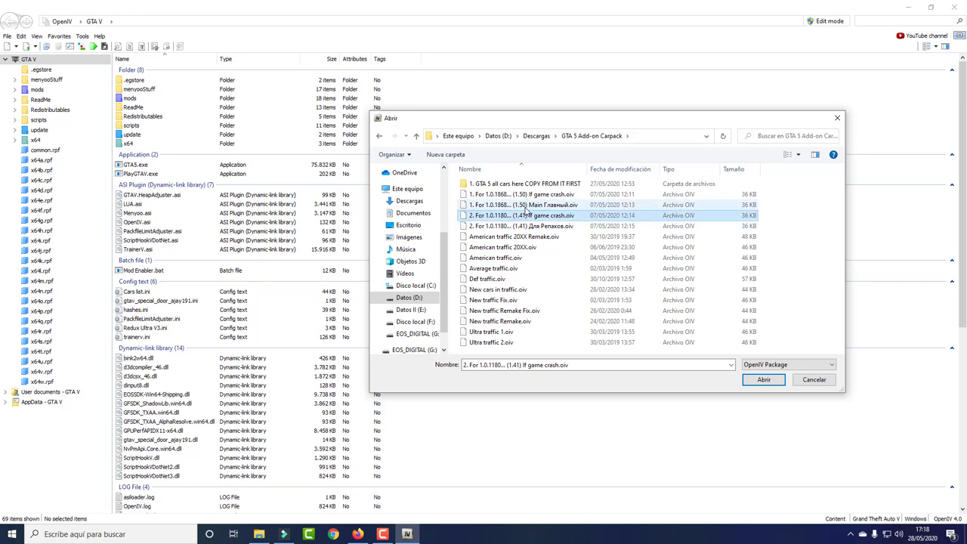
{"action": "left_click", "coordinate": [526, 206]}
{"action": "left_click", "coordinate": [526, 216]}
{"action": "left_click", "coordinate": [526, 207]}
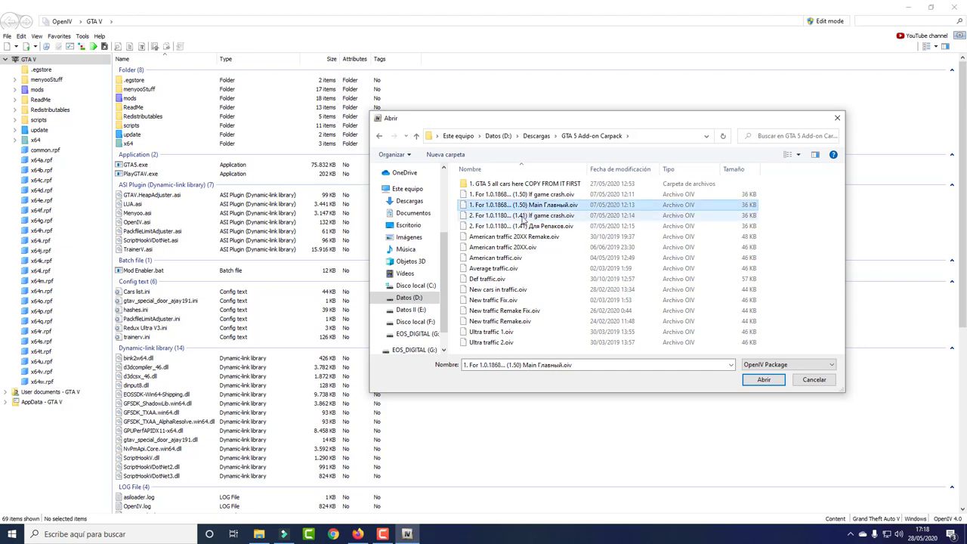
{"action": "left_click", "coordinate": [527, 216]}
{"action": "left_click", "coordinate": [528, 206]}
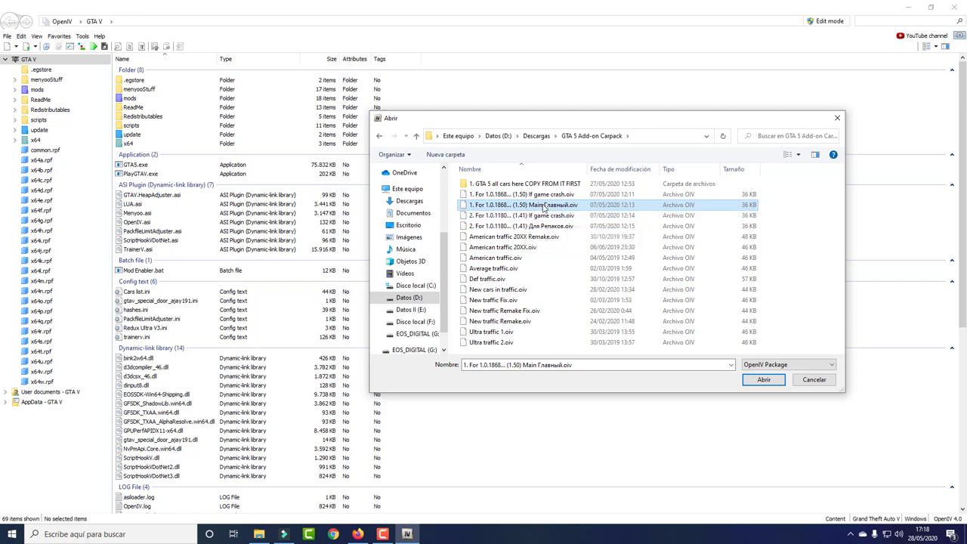
{"action": "left_click", "coordinate": [542, 207]}
{"action": "left_click", "coordinate": [613, 210]}
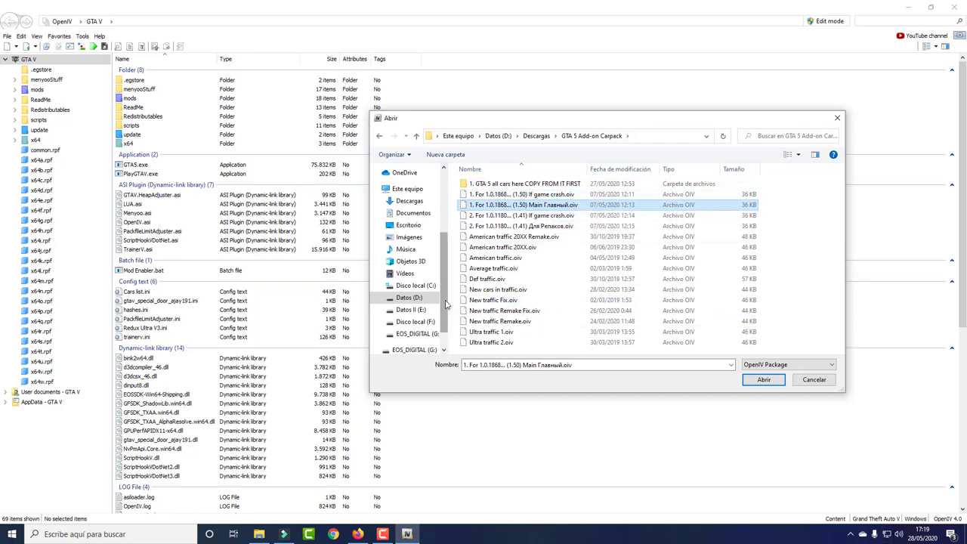
Check the properties of the Grand Theft Auto V desktop shortcut and close them
{"action": "key", "text": "super+d"}
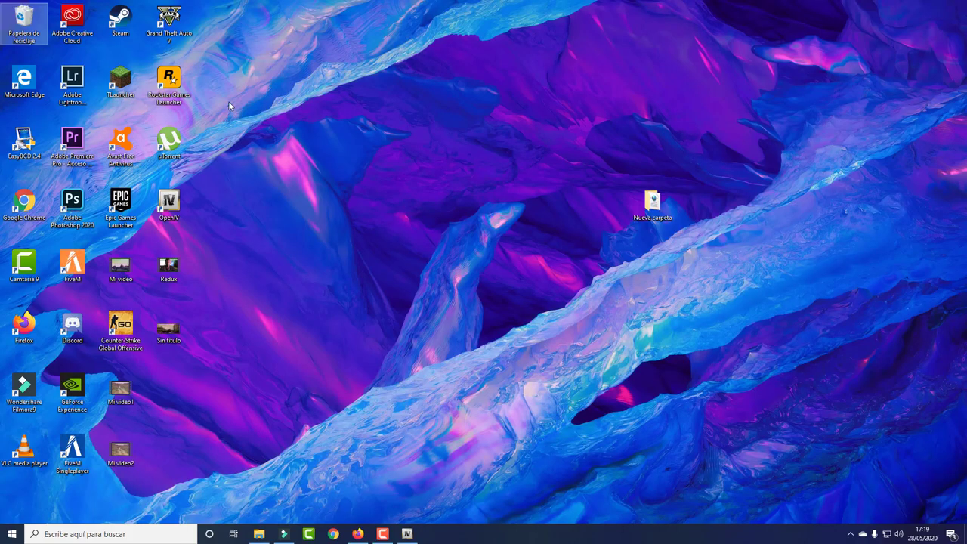
{"action": "right_click", "coordinate": [165, 25]}
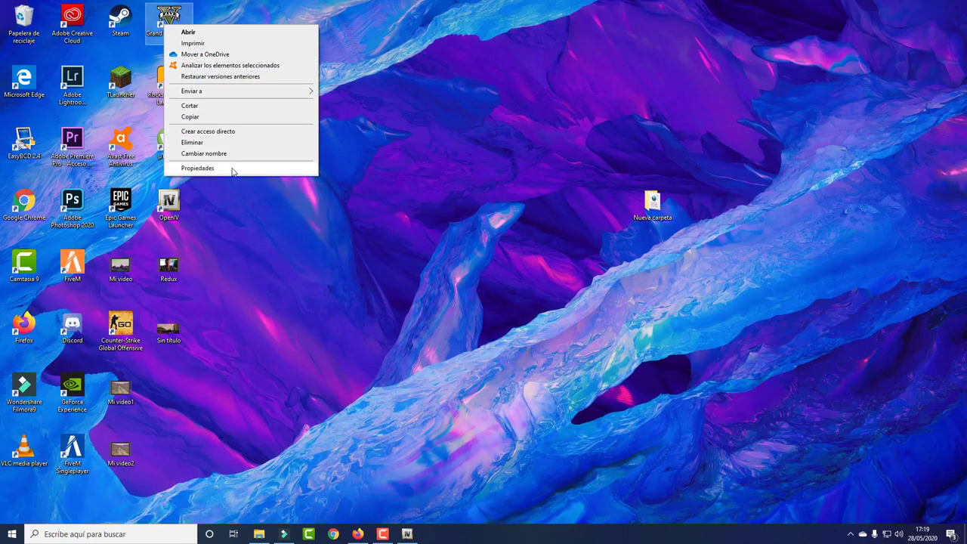
{"action": "left_click", "coordinate": [198, 168]}
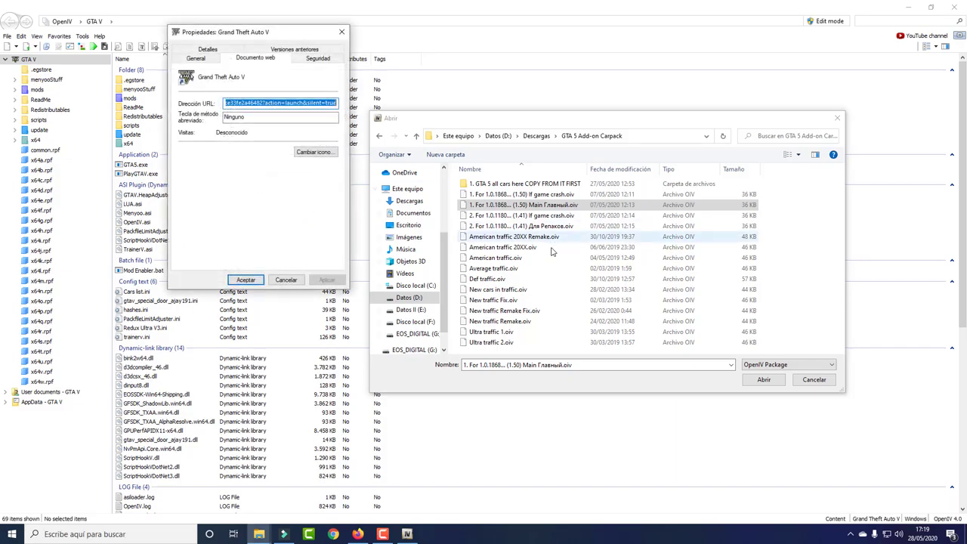
{"action": "left_click", "coordinate": [342, 33]}
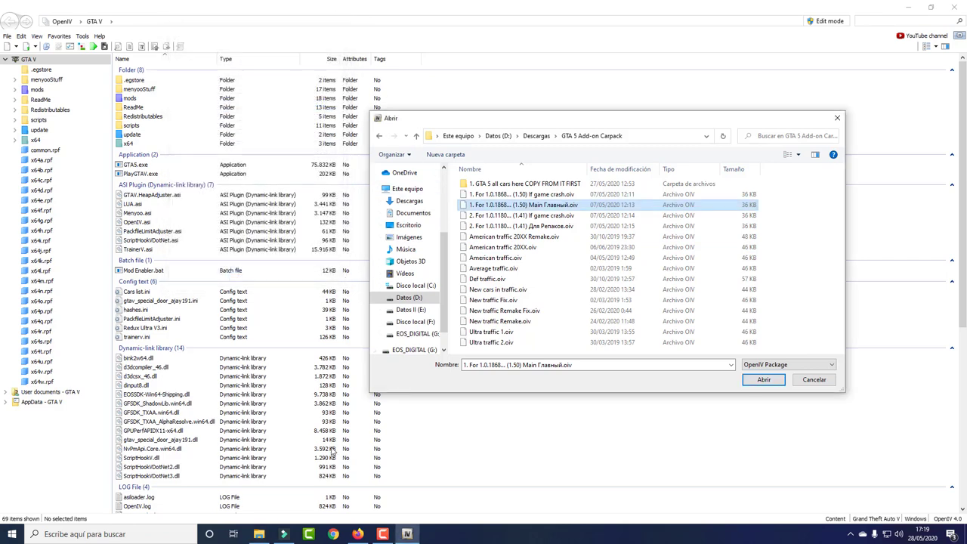
Switch to File Explorer and open the game folder D:\Games\Grand Theft Auto V Epic\GTAV
{"action": "left_click", "coordinate": [259, 534]}
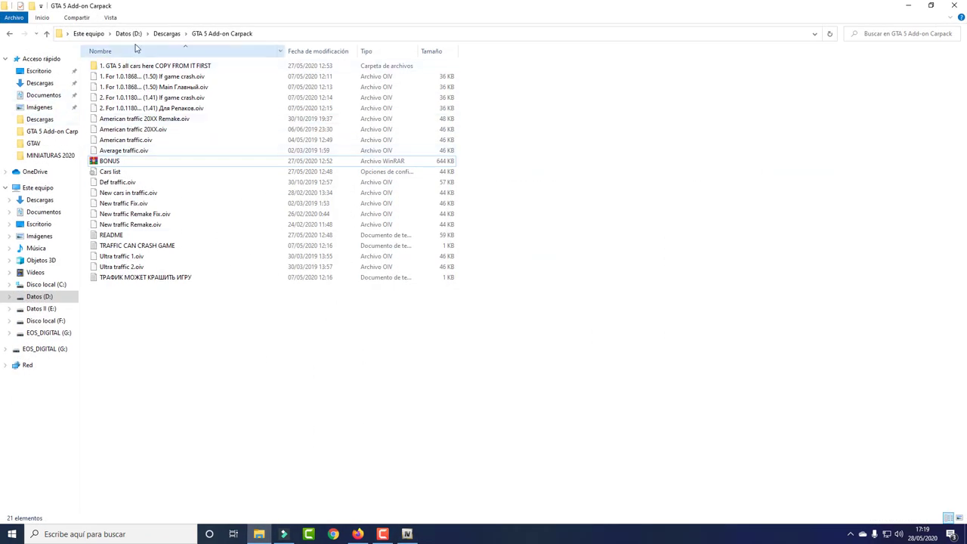
{"action": "left_click", "coordinate": [134, 34]}
{"action": "left_click", "coordinate": [110, 183]}
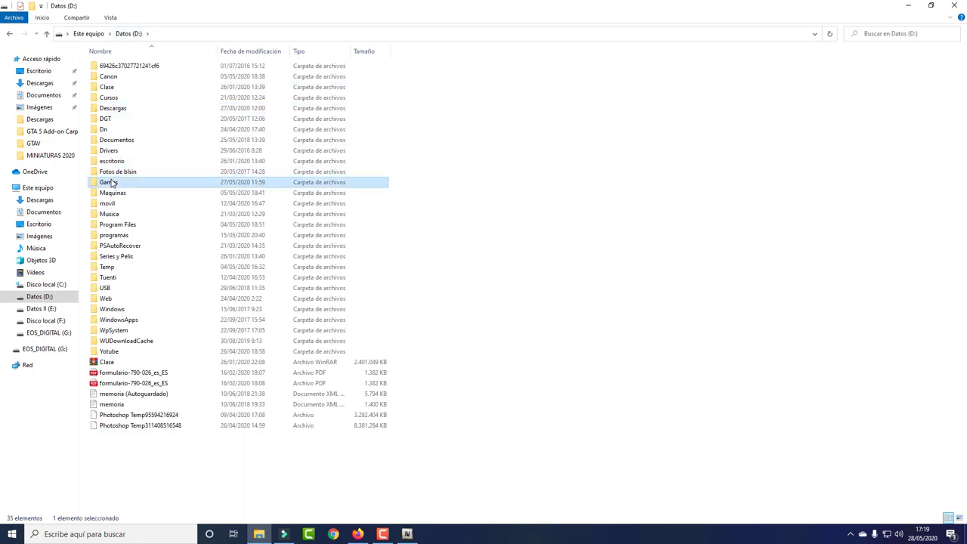
{"action": "double_click", "coordinate": [110, 183]}
{"action": "double_click", "coordinate": [121, 106]}
{"action": "left_click", "coordinate": [141, 70]}
{"action": "double_click", "coordinate": [140, 70]}
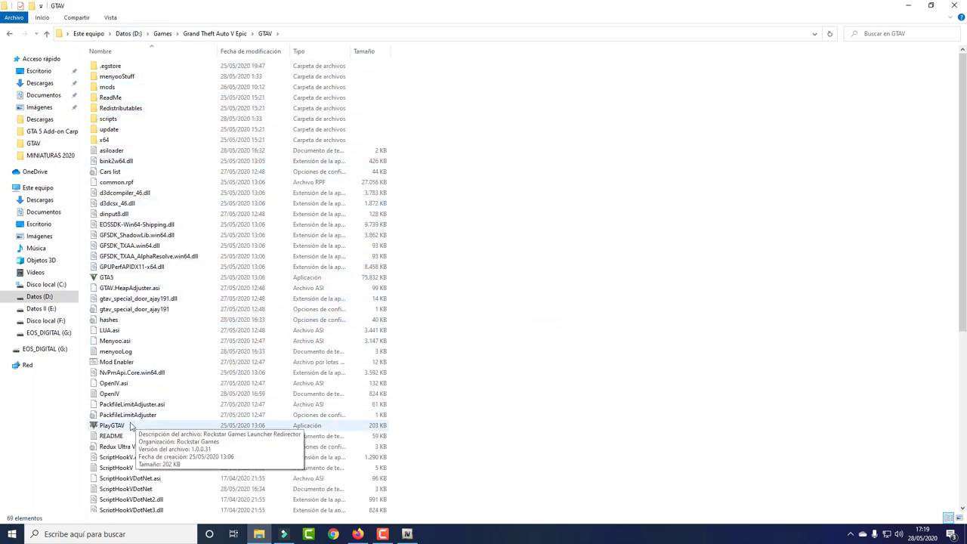
Check the product version of the GTA5 application in its property details
{"action": "right_click", "coordinate": [114, 278]}
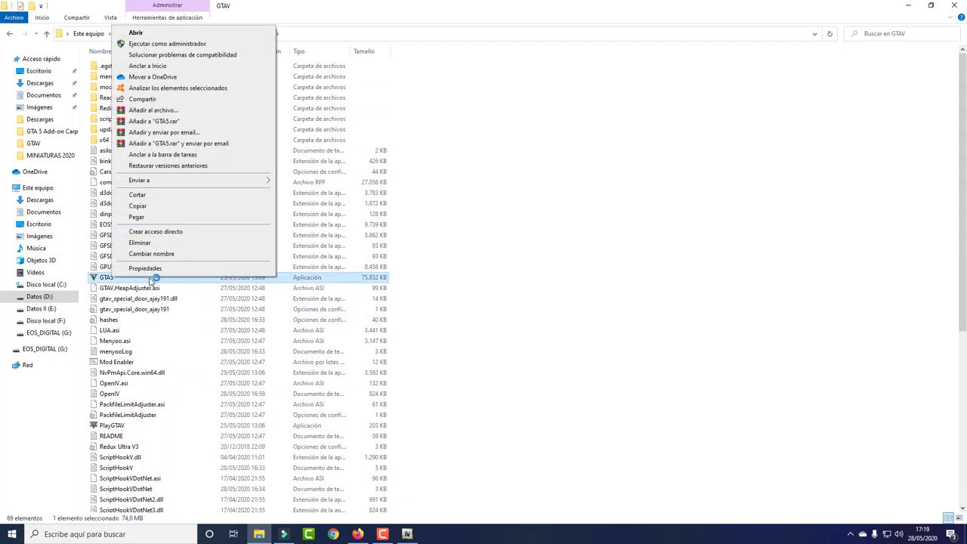
{"action": "left_click", "coordinate": [151, 268]}
{"action": "left_click", "coordinate": [216, 279]}
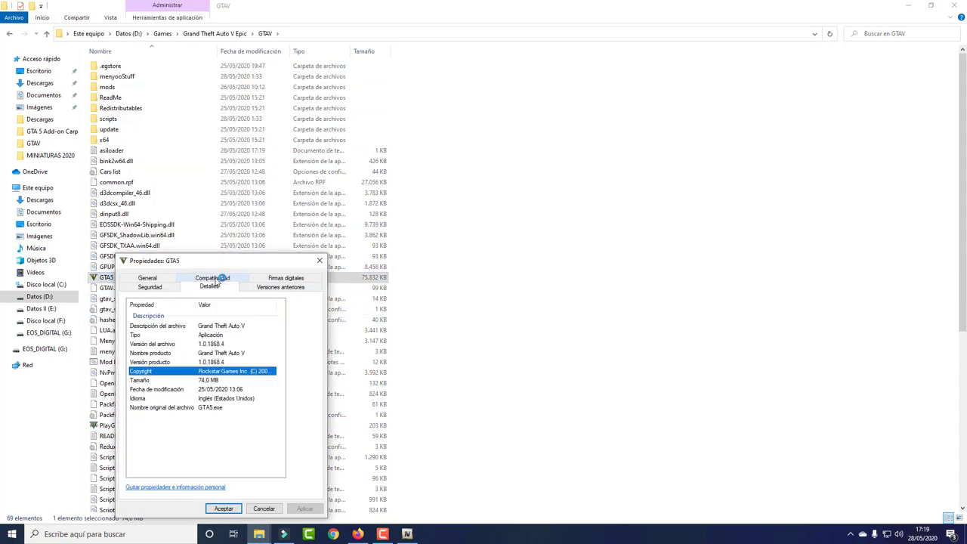
{"action": "left_click", "coordinate": [216, 363]}
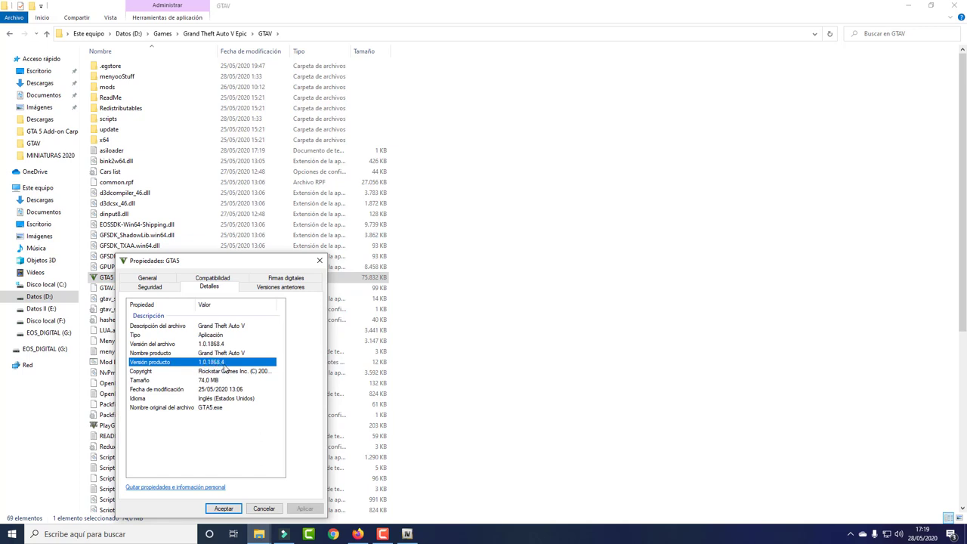
Return to OpenIV and install "1. For 1.0.1868... (1.50) Main Главный.oiv" into the "mods" folder, closing the installer when finished
{"action": "left_click", "coordinate": [407, 534]}
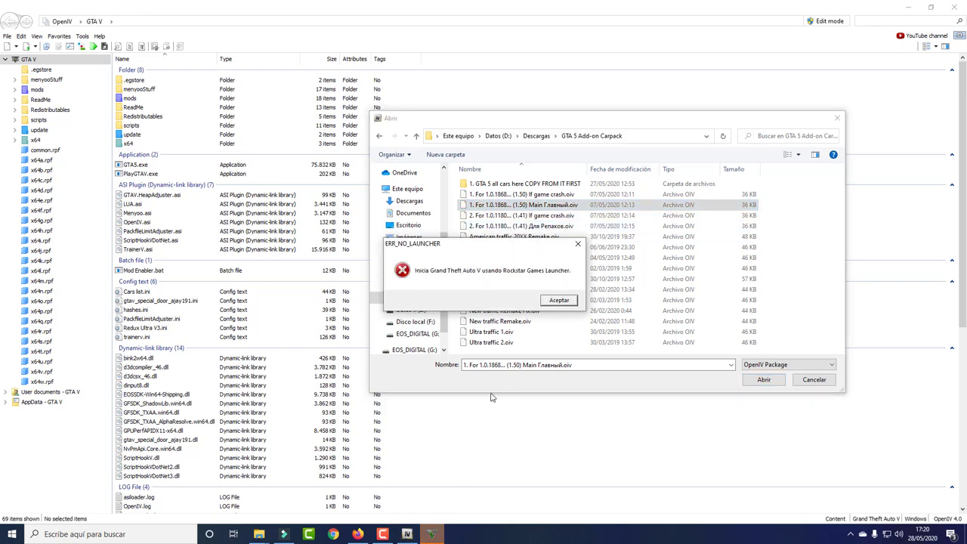
{"action": "left_click", "coordinate": [578, 243]}
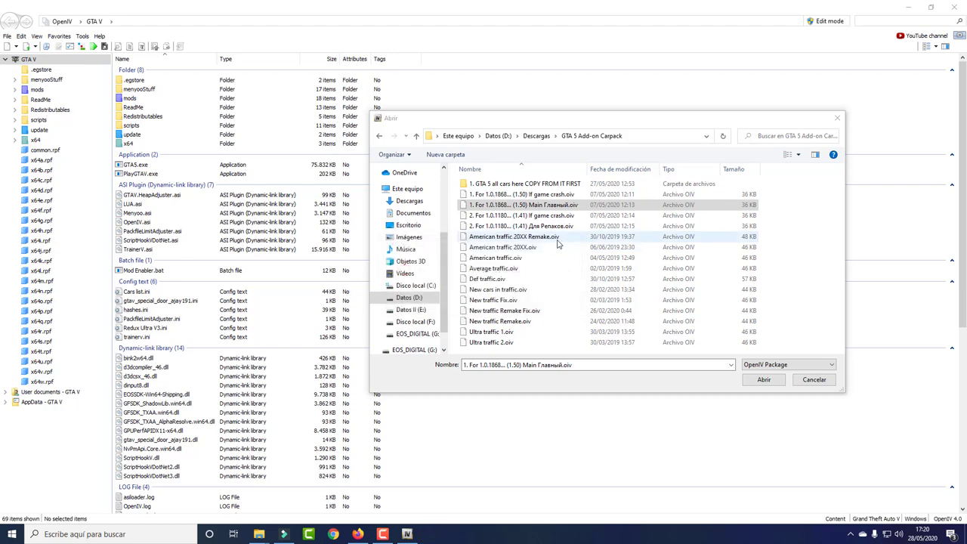
{"action": "double_click", "coordinate": [535, 204]}
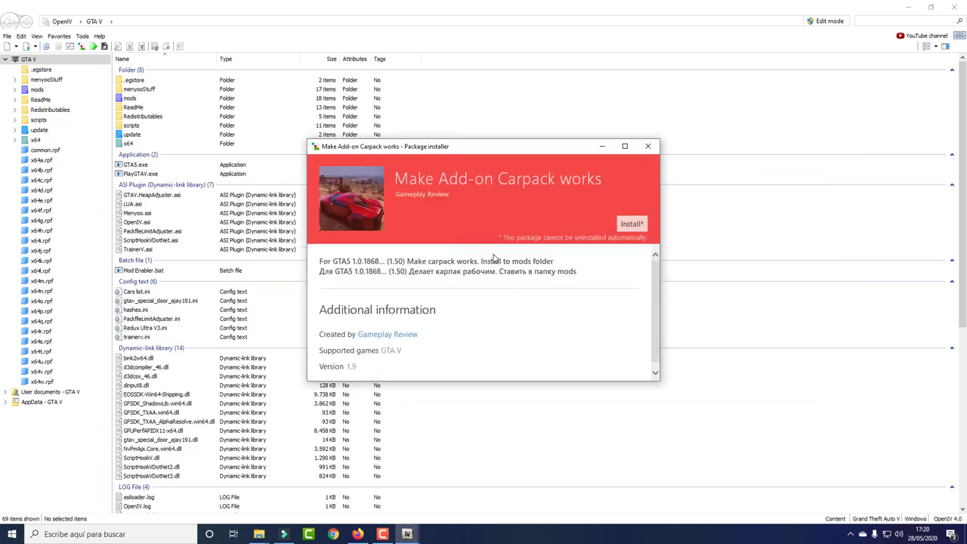
{"action": "left_click", "coordinate": [631, 223]}
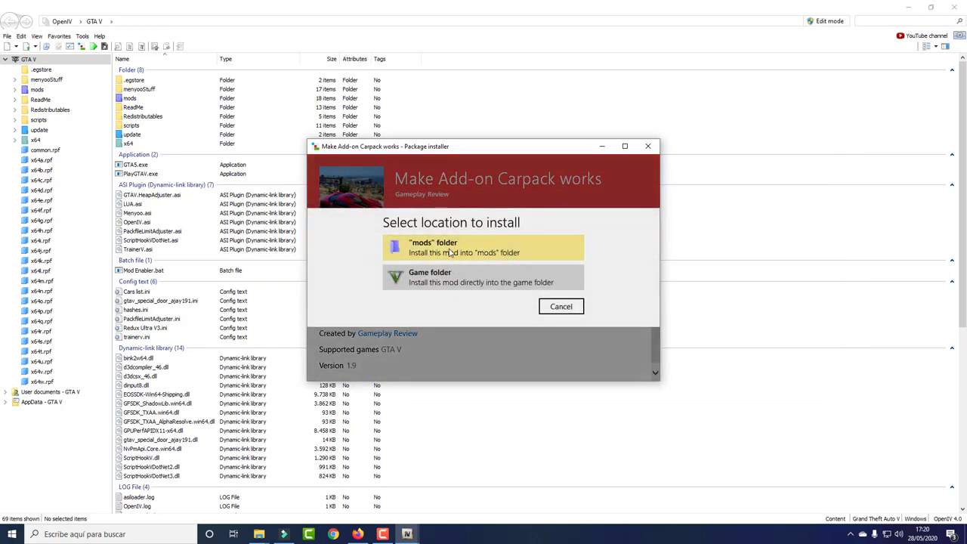
{"action": "left_click", "coordinate": [458, 251]}
{"action": "left_click", "coordinate": [465, 300]}
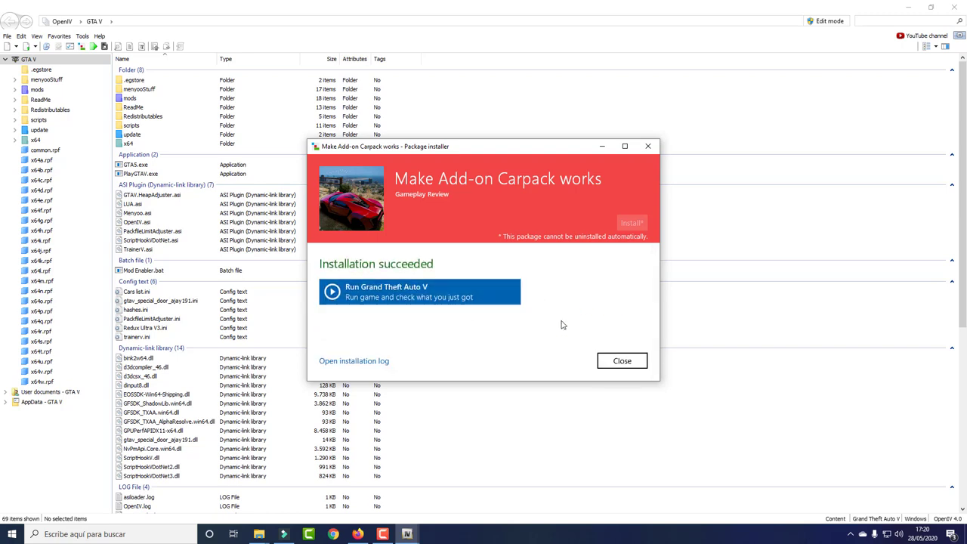
{"action": "left_click", "coordinate": [621, 362]}
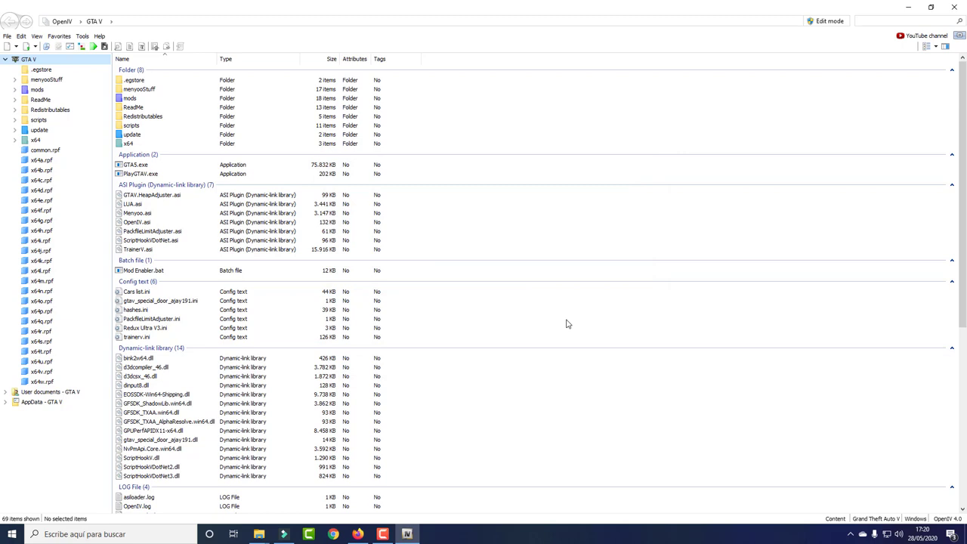
Locate the alternative package "1. For 1.0.1868... (1.50) If game crash.oiv" for the package installer, then close the file selection without installing it
{"action": "left_click", "coordinate": [81, 47]}
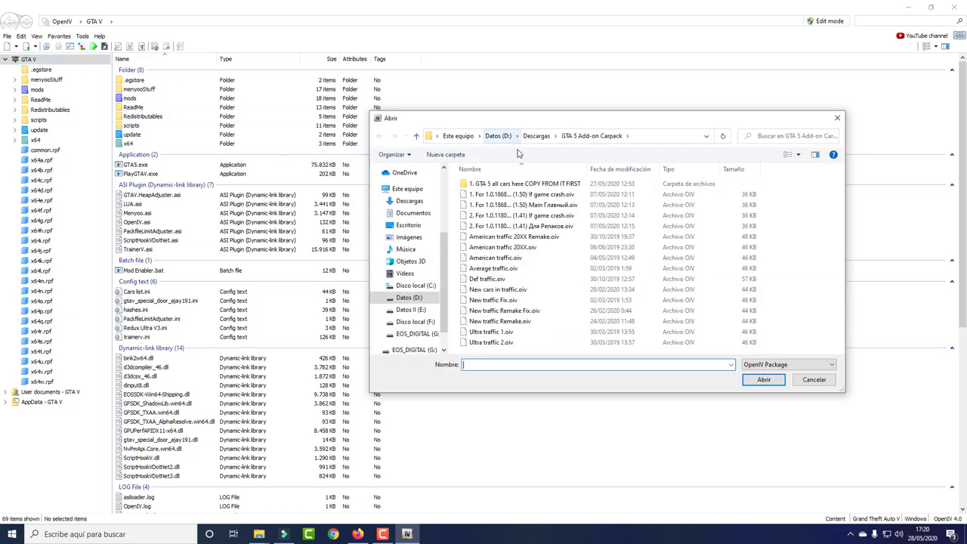
{"action": "left_click", "coordinate": [528, 195]}
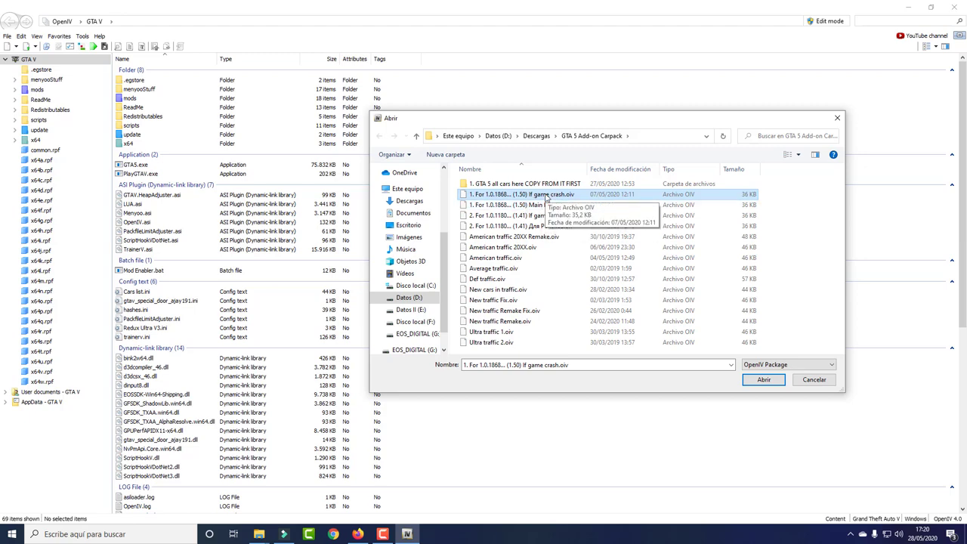
{"action": "left_click", "coordinate": [839, 120]}
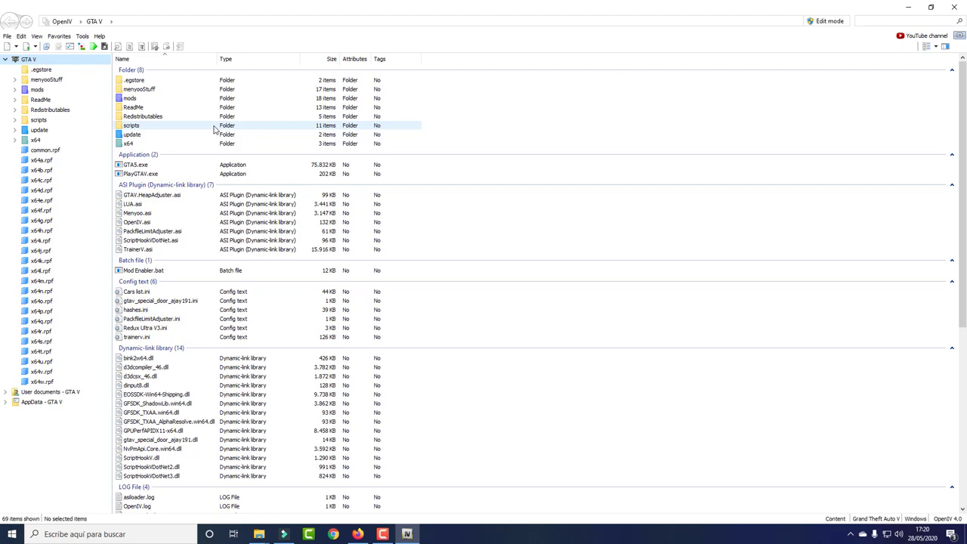
Minimize OpenIV, close the GTA5 properties, and arrange the GTAV folder beside a second File Explorer window for GTA 5 Add-on Carpack
{"action": "left_click", "coordinate": [900, 8]}
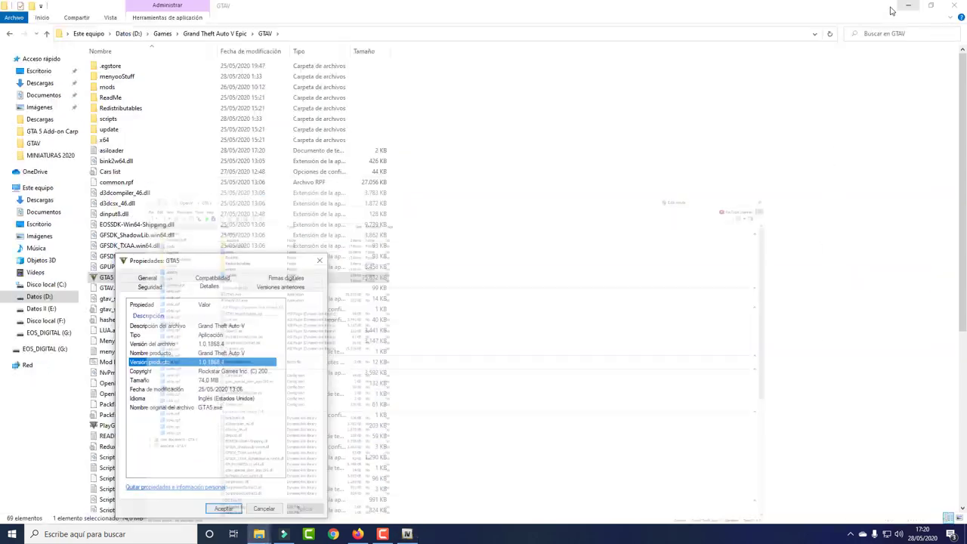
{"action": "left_click", "coordinate": [320, 261]}
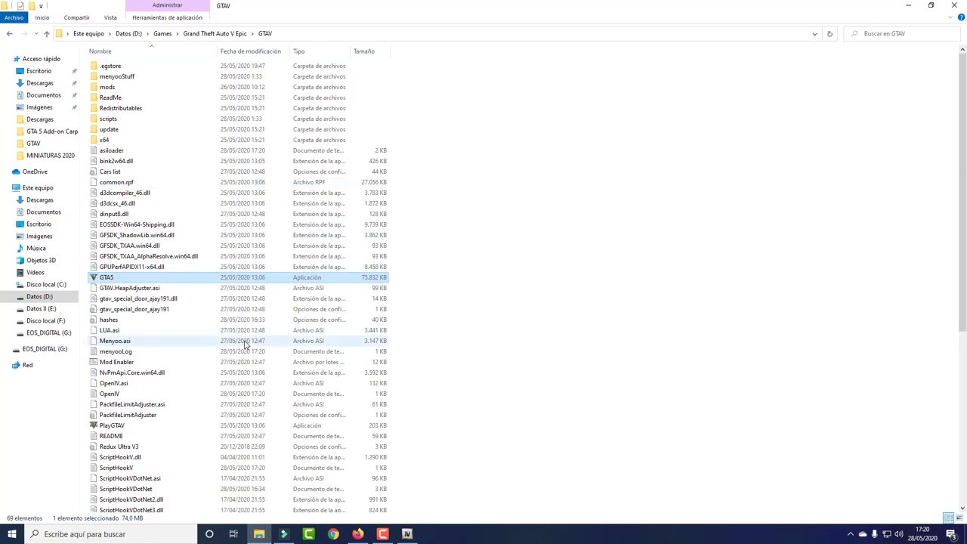
{"action": "right_click", "coordinate": [259, 535]}
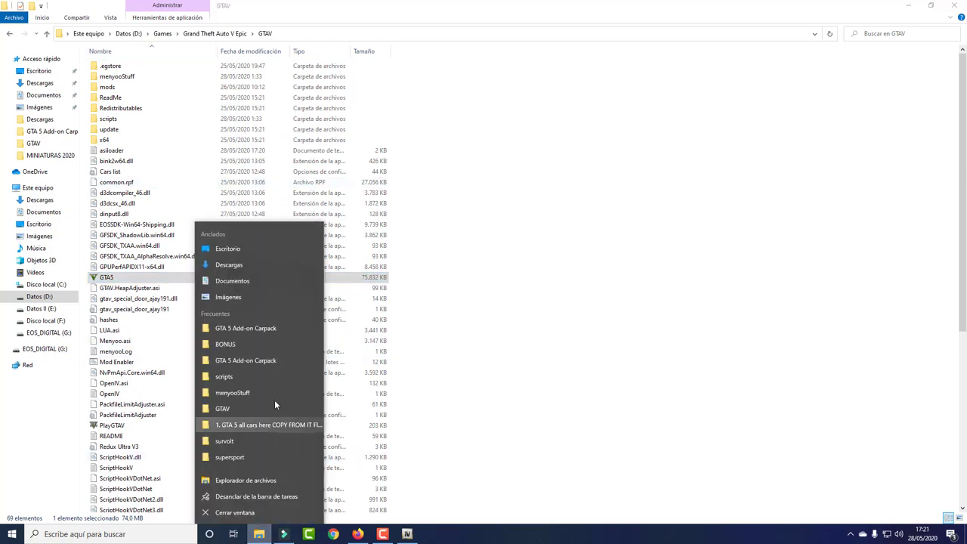
{"action": "left_click", "coordinate": [274, 334]}
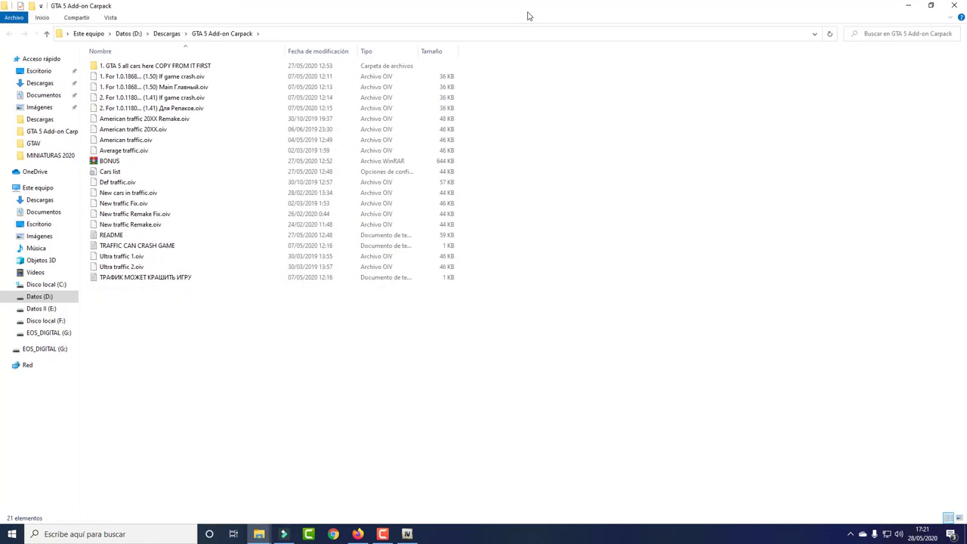
{"action": "double_click", "coordinate": [528, 13]}
{"action": "left_click", "coordinate": [911, 74]}
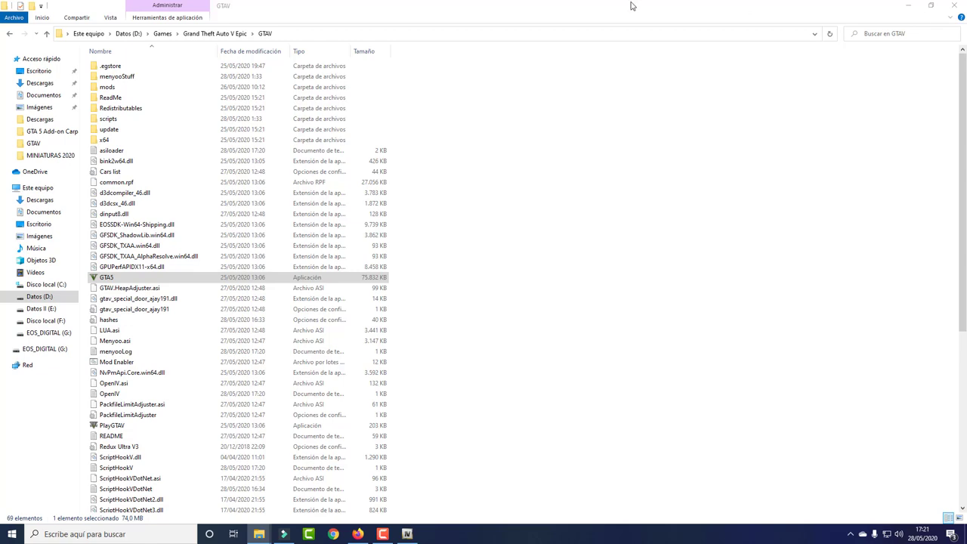
{"action": "left_click_drag", "start_coordinate": [632, 4], "coordinate": [7, 143]}
{"action": "left_click", "coordinate": [662, 177]}
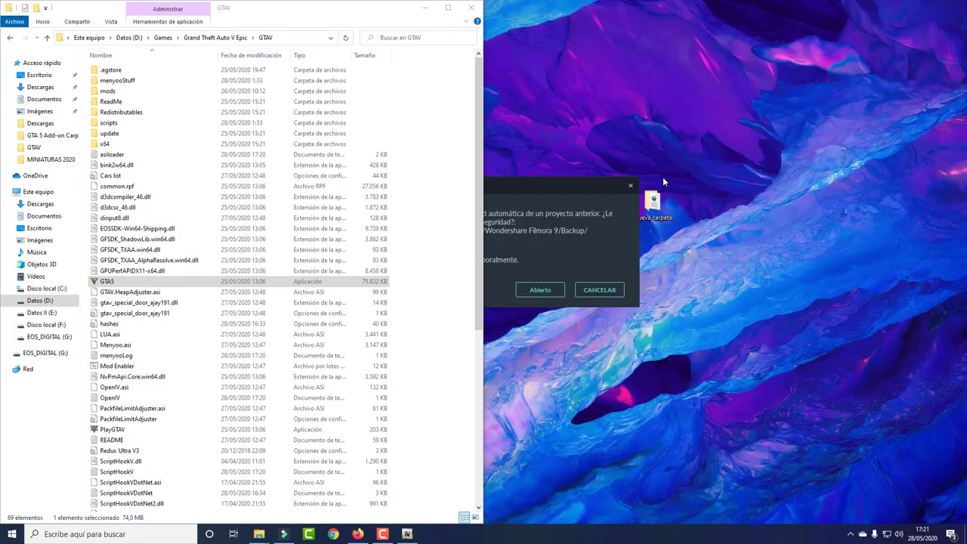
Open the folder "1. GTA 5 all cars here COPY FROM IT FIRST" inside GTA 5 Add-on Carpack, beside the GTAV folder
{"action": "scroll", "coordinate": [120, 297], "scroll_direction": "down", "scroll_amount": 1}
{"action": "scroll", "coordinate": [119, 297], "scroll_direction": "down", "scroll_amount": 3}
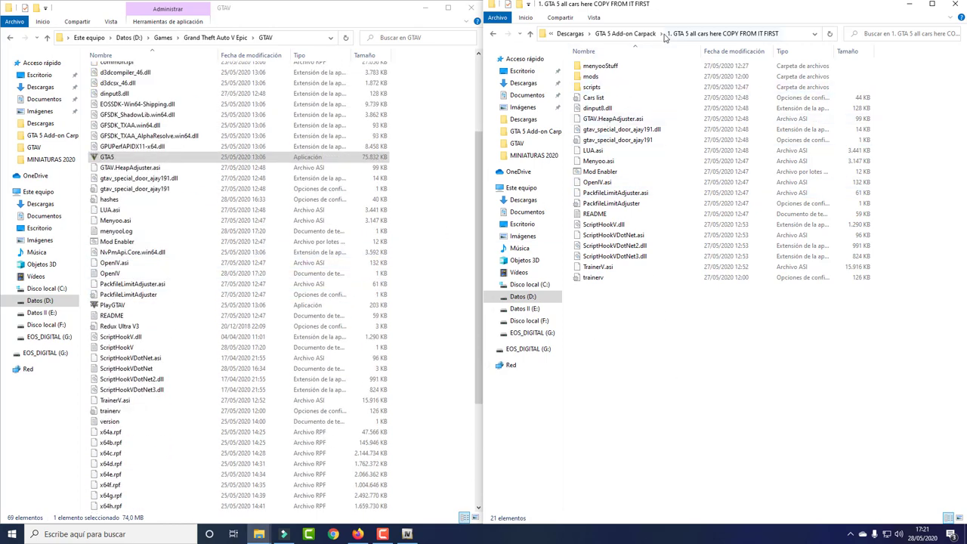
{"action": "left_click", "coordinate": [625, 33]}
{"action": "double_click", "coordinate": [628, 66]}
Move all carpack items except the mods folder and the four ScriptHookV files into the GTAV folder, replacing existing files
{"action": "left_click_drag", "start_coordinate": [637, 326], "coordinate": [603, 68]}
{"action": "left_click", "coordinate": [606, 257], "text": "ctrl"}
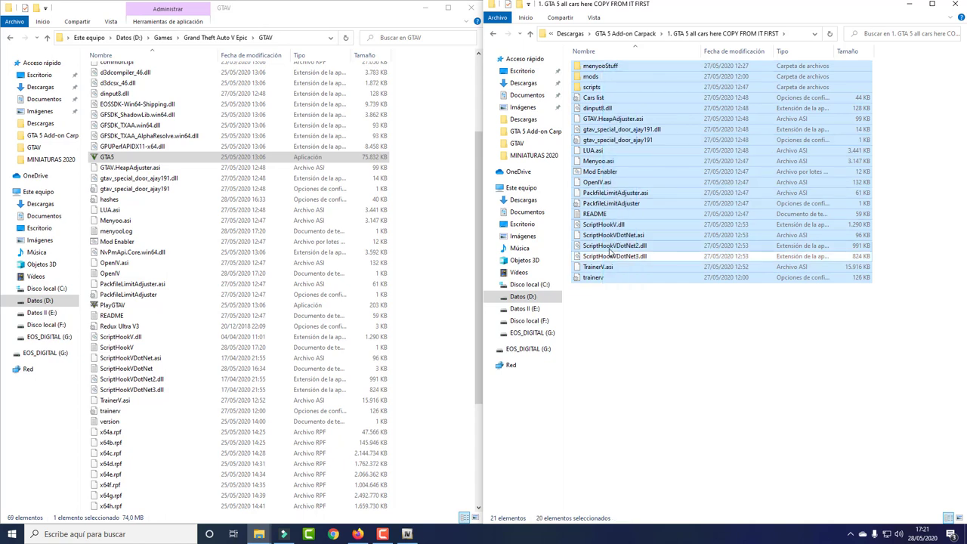
{"action": "left_click", "coordinate": [611, 246], "text": "ctrl"}
{"action": "left_click", "coordinate": [614, 234], "text": "ctrl"}
{"action": "left_click", "coordinate": [615, 225], "text": "ctrl"}
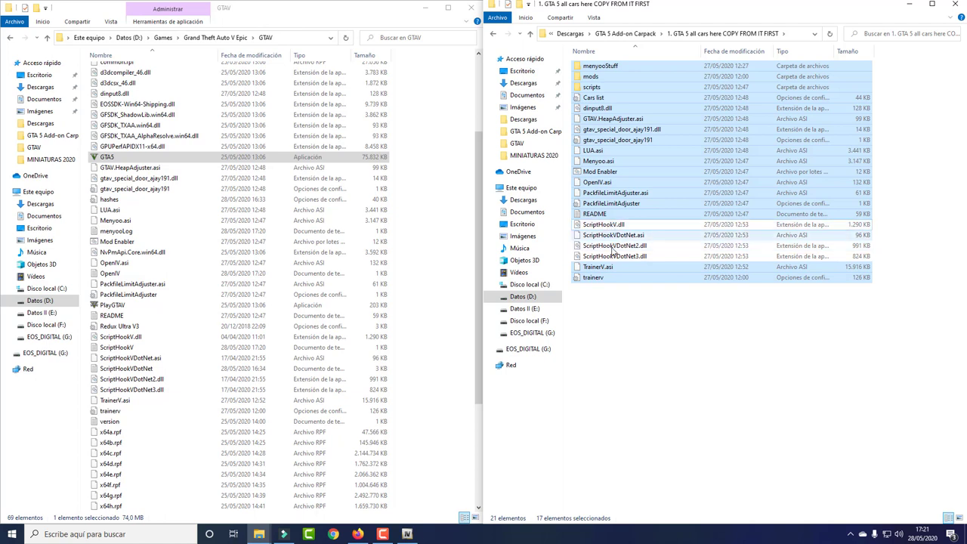
{"action": "left_click", "coordinate": [571, 77], "text": "ctrl"}
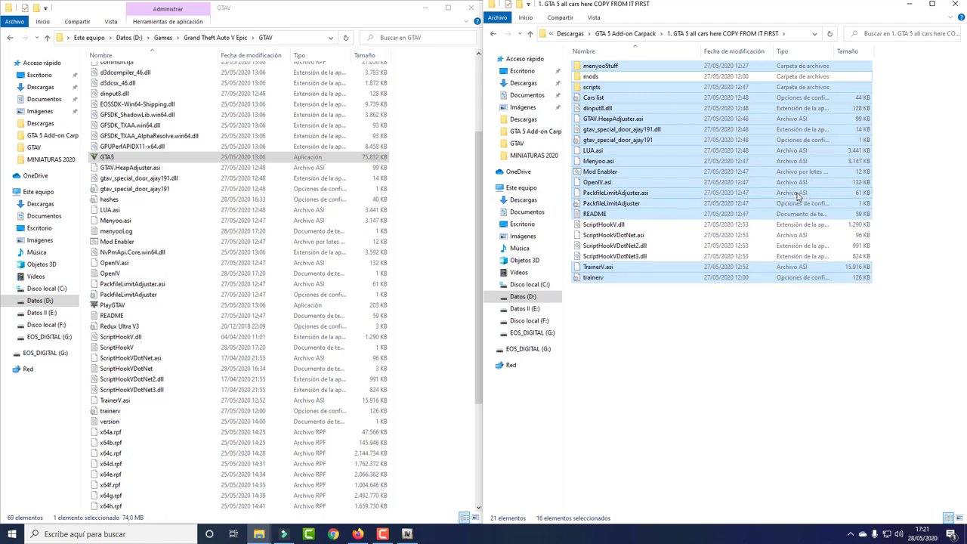
{"action": "left_click_drag", "start_coordinate": [798, 197], "coordinate": [436, 308]}
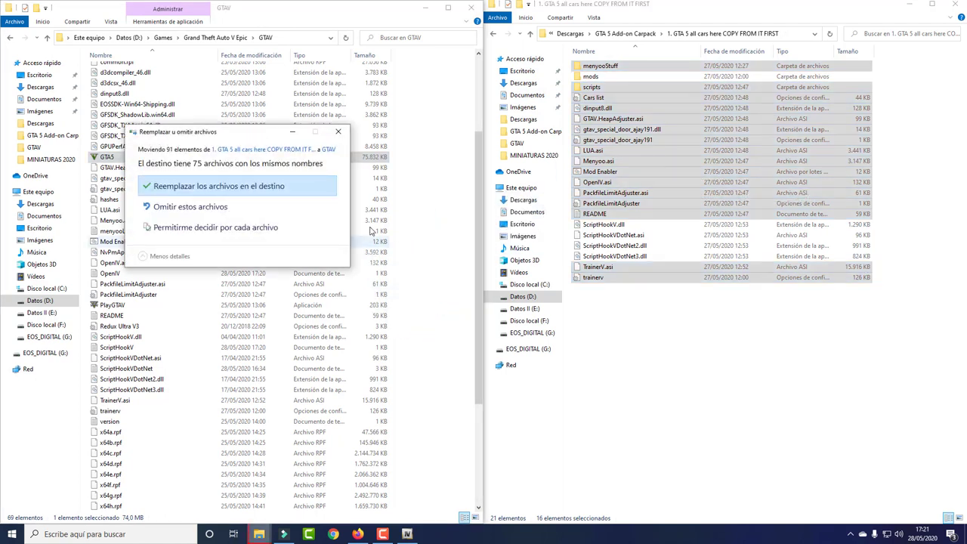
{"action": "left_click", "coordinate": [317, 189]}
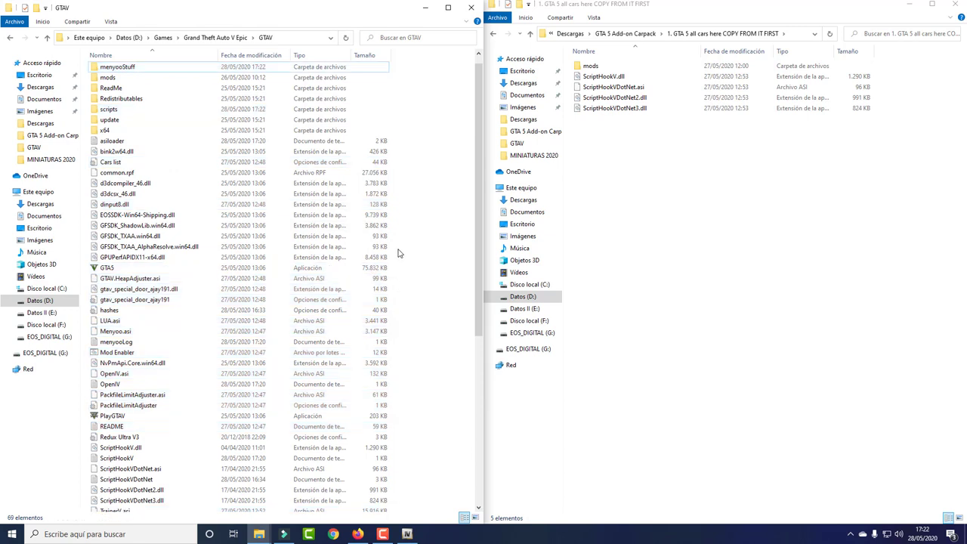
Undo the move of the carpack files into the GTAV folder
{"action": "left_click", "coordinate": [619, 108]}
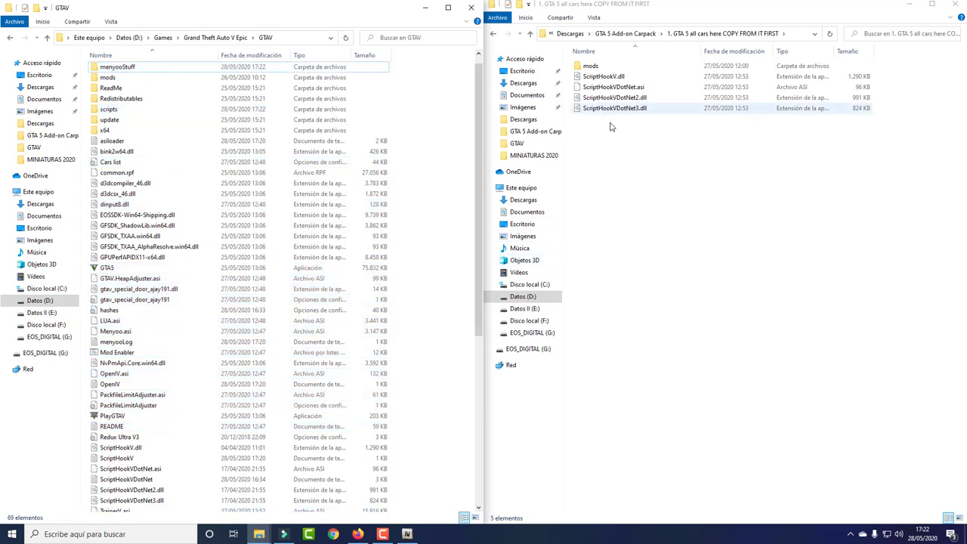
{"action": "left_click", "coordinate": [664, 173]}
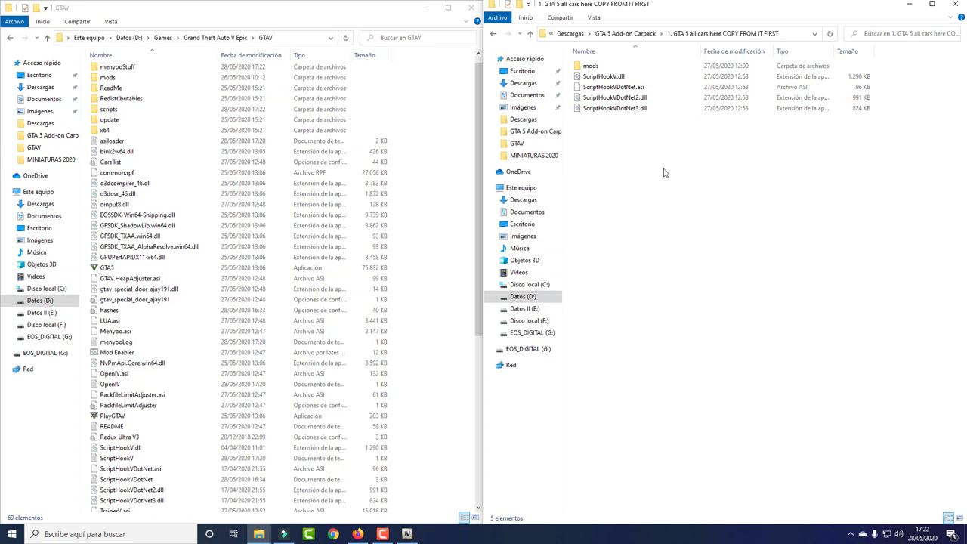
{"action": "key", "text": "ctrl+v"}
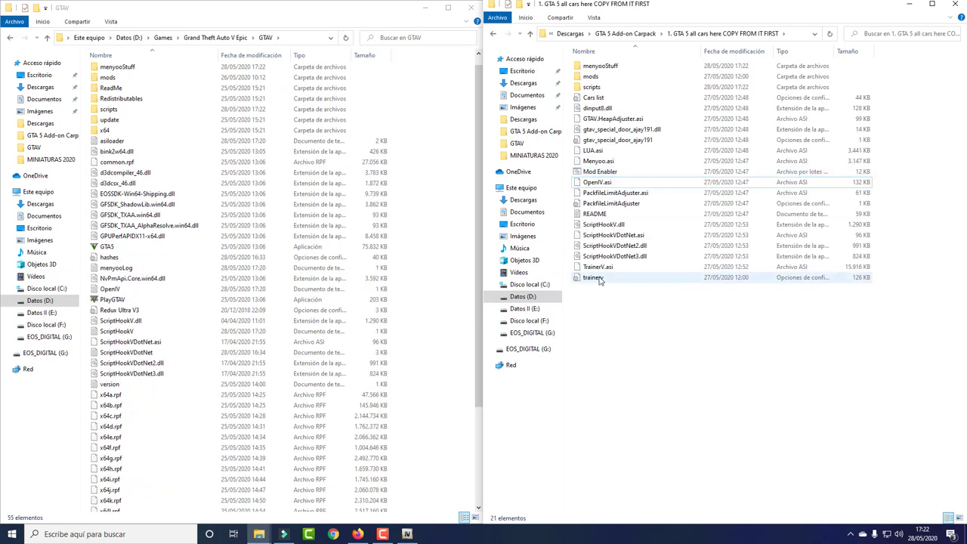
Copy all carpack items except the mods folder and the four ScriptHookV files into the GTAV folder
{"action": "left_click_drag", "start_coordinate": [599, 301], "coordinate": [597, 266]}
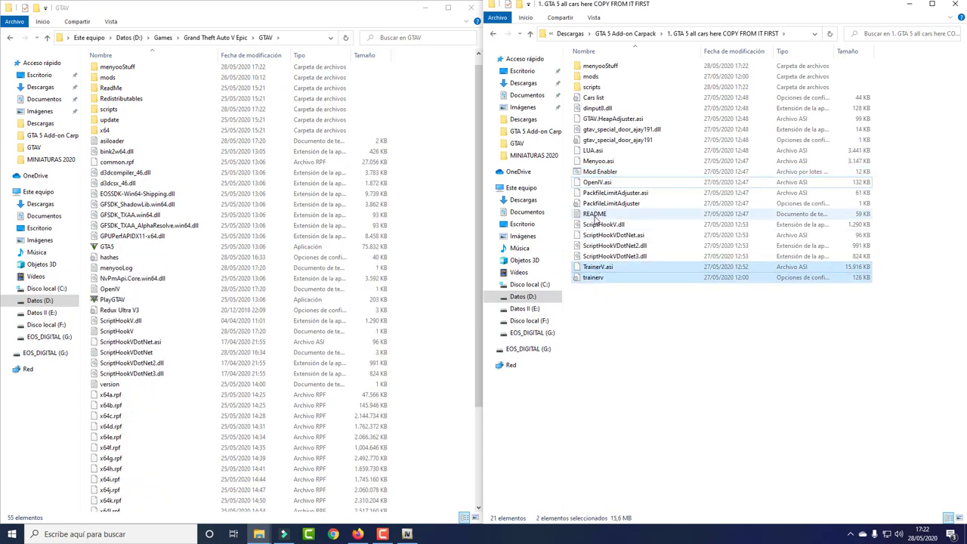
{"action": "left_click_drag", "start_coordinate": [572, 220], "coordinate": [623, 65]}
{"action": "right_click", "coordinate": [628, 166]}
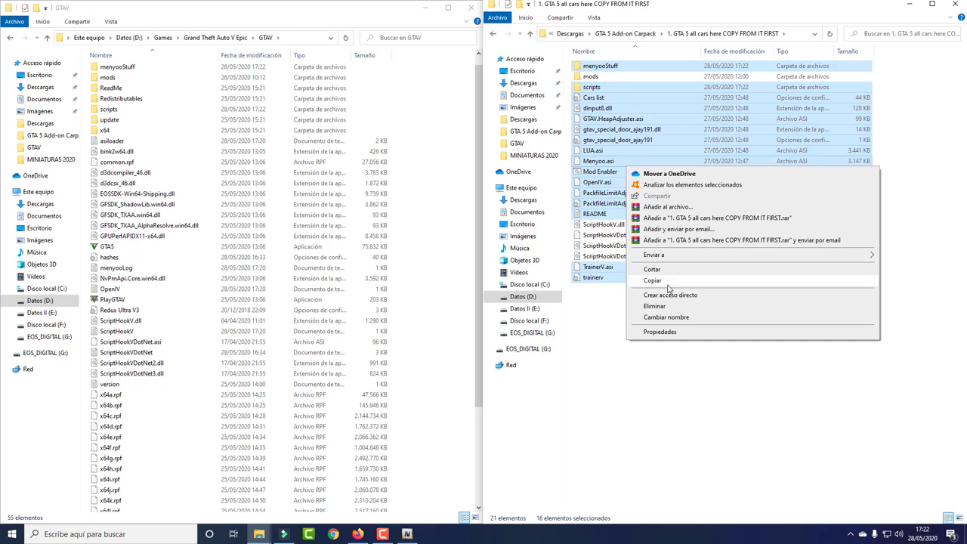
{"action": "left_click", "coordinate": [667, 284]}
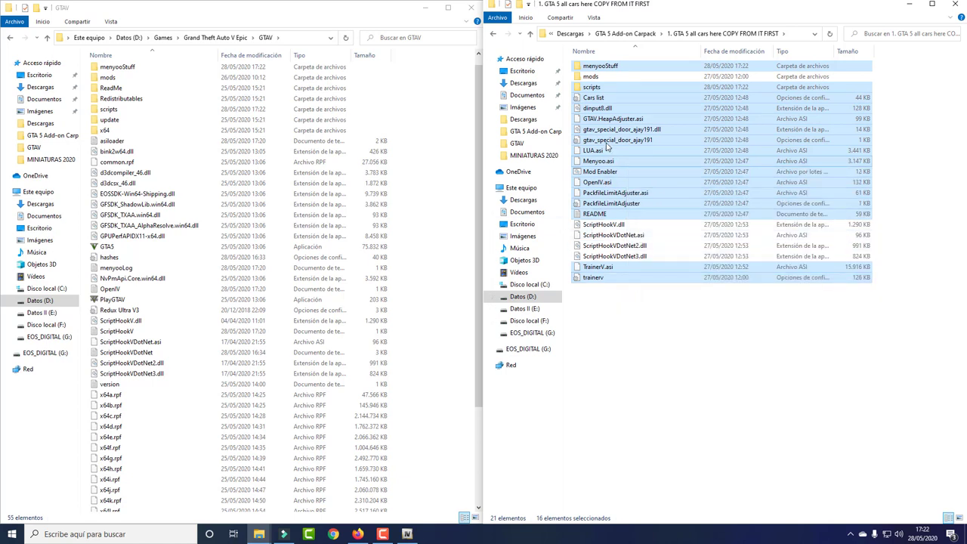
{"action": "right_click", "coordinate": [442, 254]}
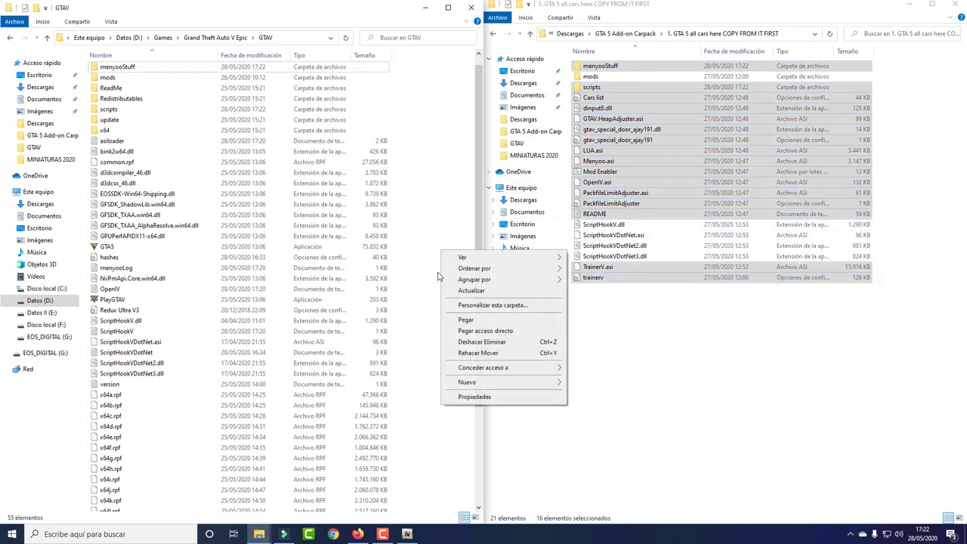
{"action": "left_click", "coordinate": [464, 321]}
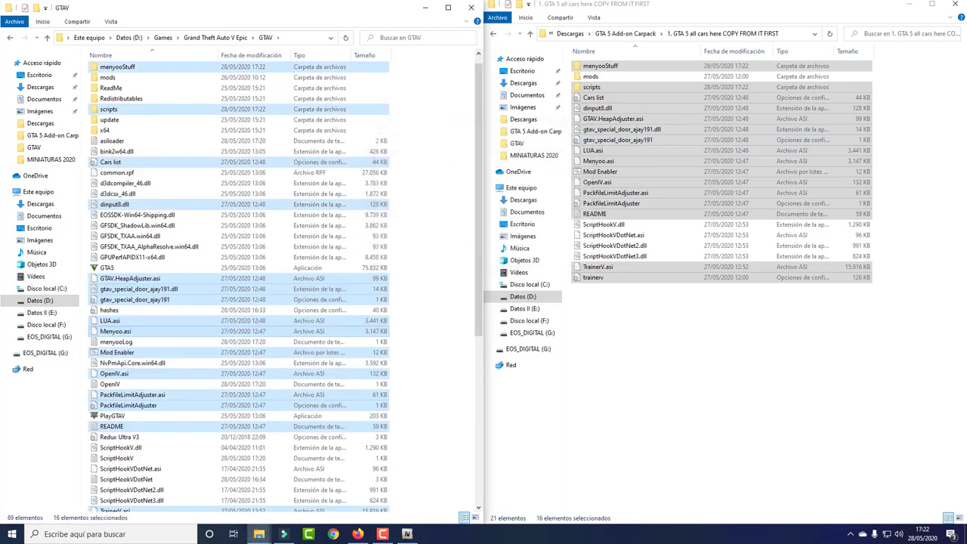
Close the carpack folder window and switch to OpenIV
{"action": "left_click", "coordinate": [956, 5]}
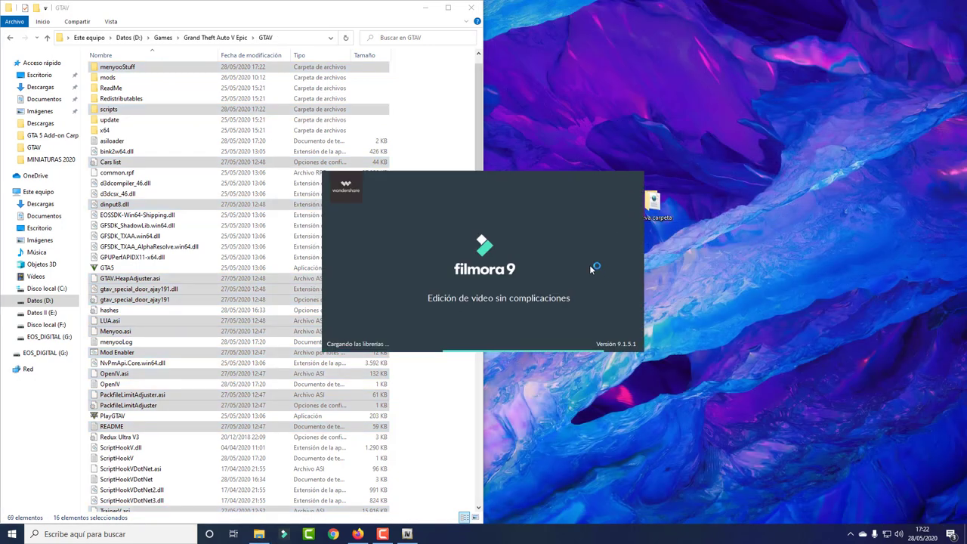
{"action": "left_click", "coordinate": [965, 533]}
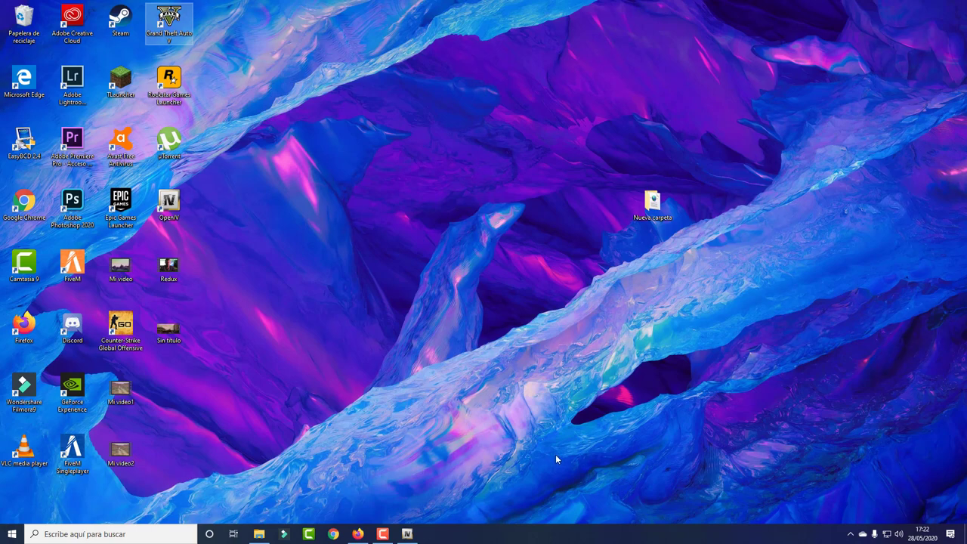
{"action": "left_click", "coordinate": [407, 534]}
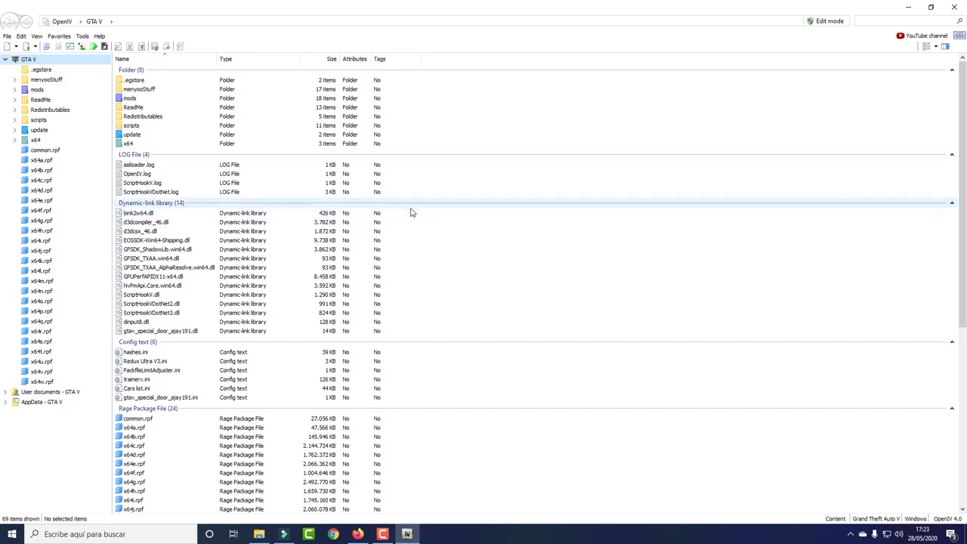
Load New traffic Remake.oiv from the GTA 5 Add-on Carpack folder into OpenIV's package installer
{"action": "left_click", "coordinate": [83, 48]}
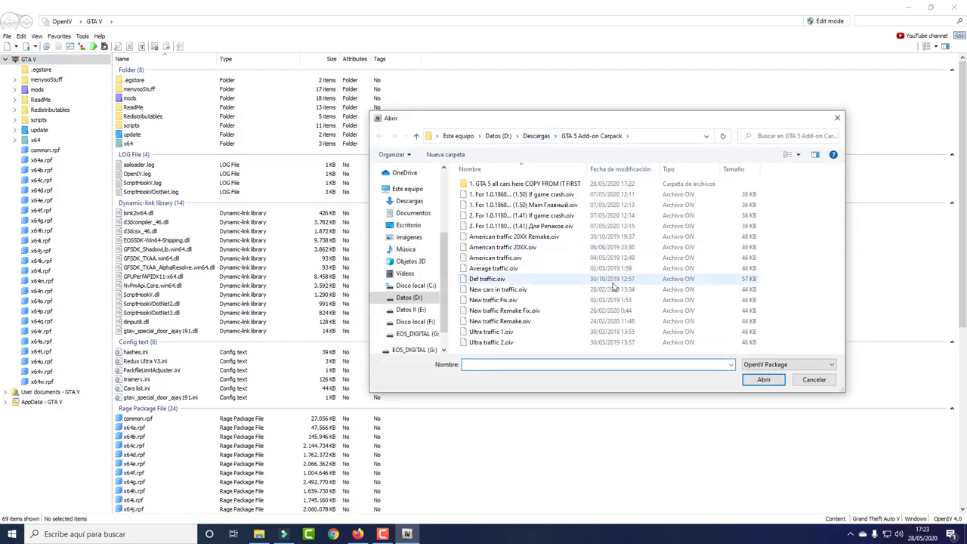
{"action": "left_click", "coordinate": [491, 236]}
{"action": "left_click", "coordinate": [497, 250]}
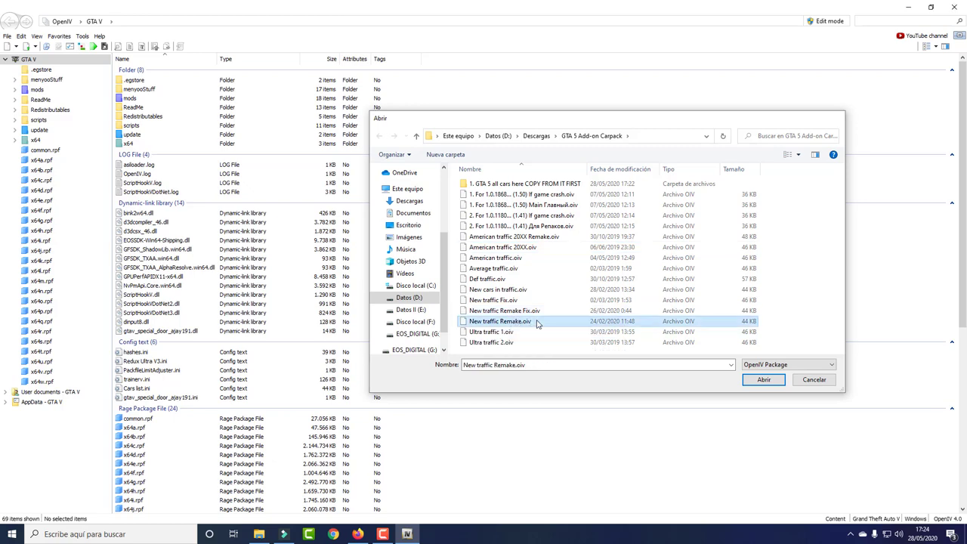
{"action": "double_click", "coordinate": [537, 322]}
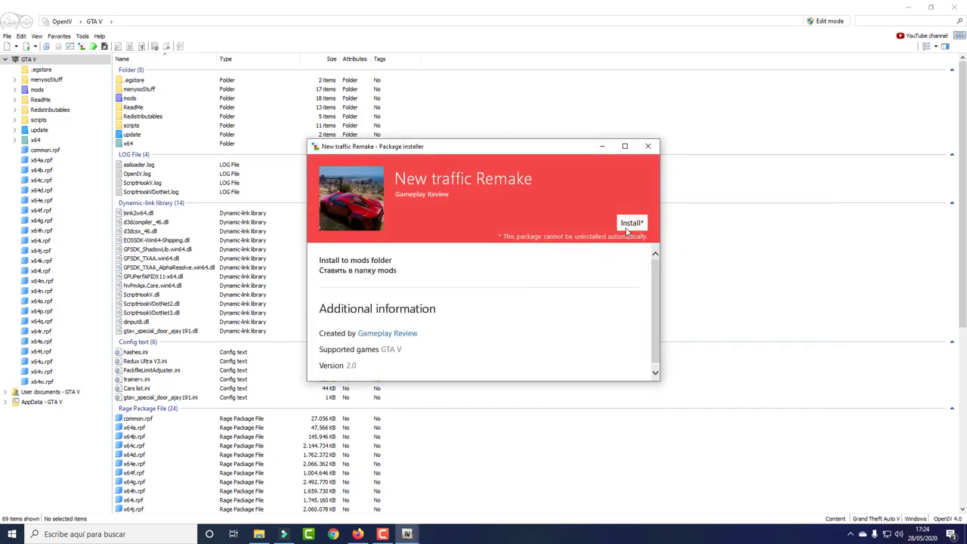
Install the New traffic Remake package into the mods folder and close the package installer
{"action": "left_click", "coordinate": [631, 225]}
{"action": "left_click", "coordinate": [475, 246]}
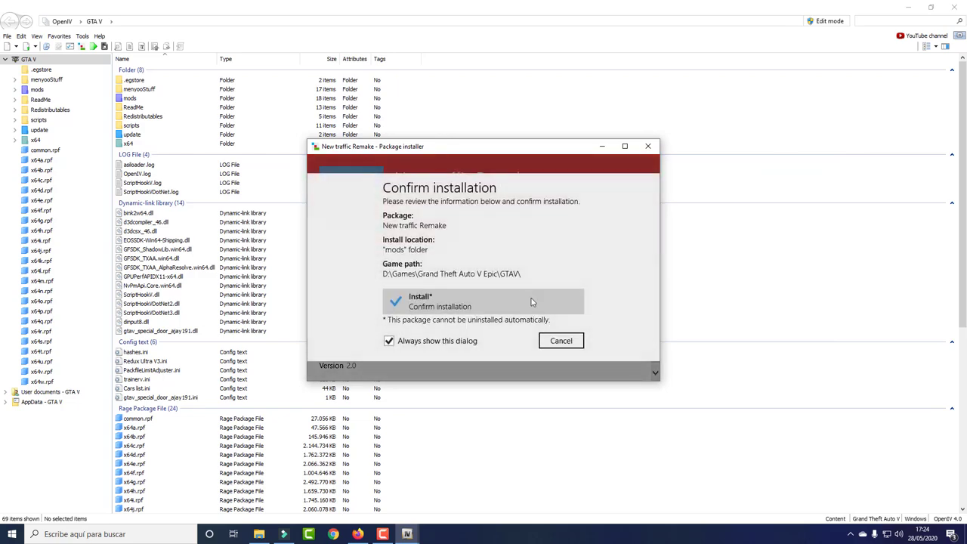
{"action": "left_click", "coordinate": [559, 308]}
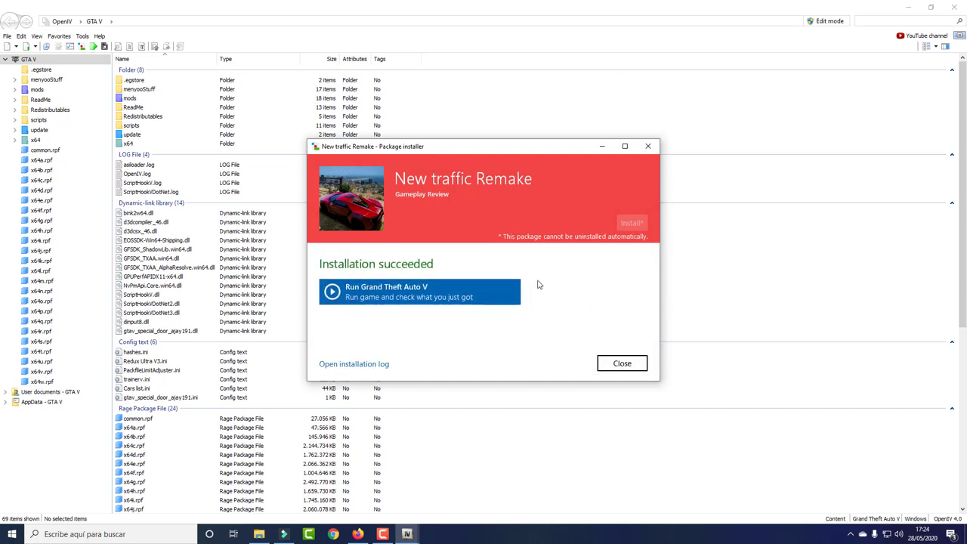
{"action": "left_click", "coordinate": [649, 146]}
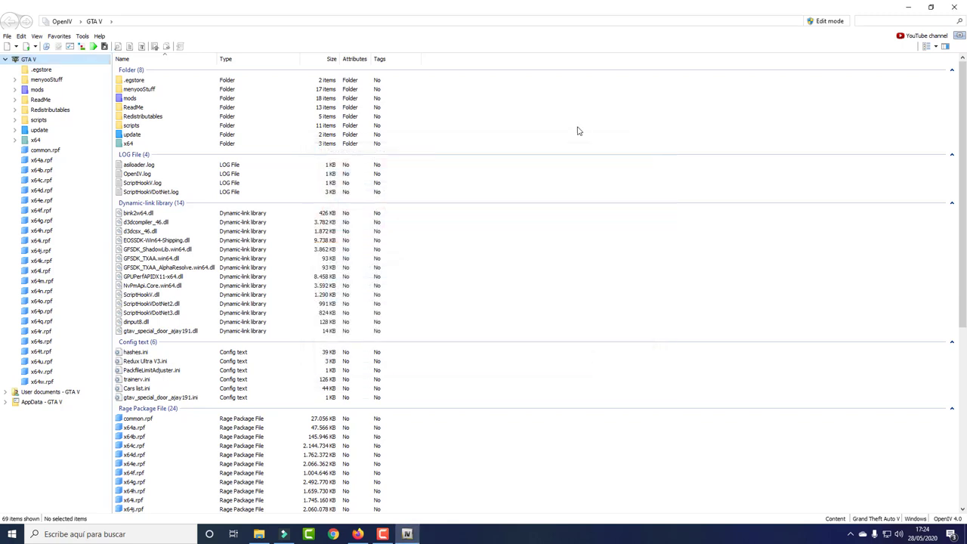
Look through the other traffic packages, including New traffic Remake Fix, New cars in traffic, New traffic Fix and Def traffic, without installing any
{"action": "left_click", "coordinate": [83, 47]}
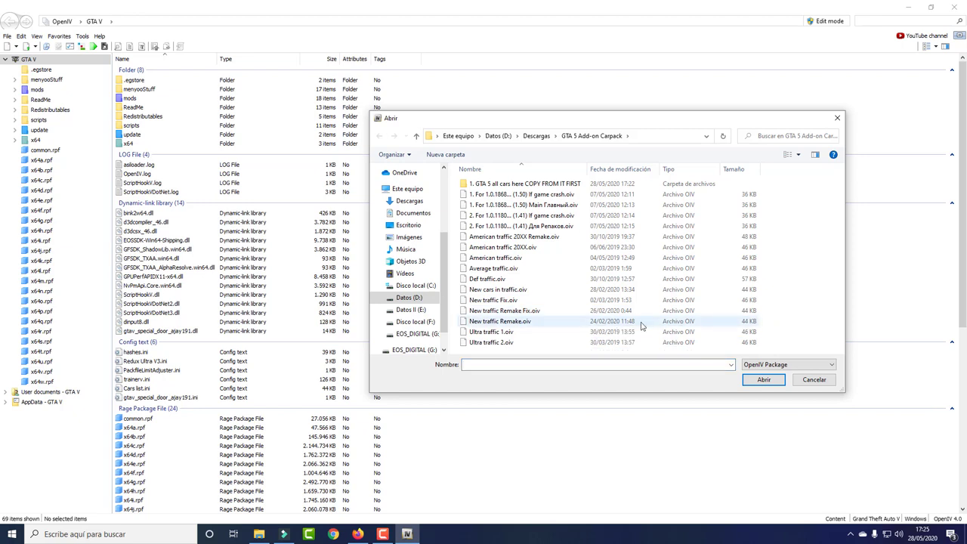
{"action": "left_click", "coordinate": [576, 324]}
{"action": "left_click", "coordinate": [545, 312]}
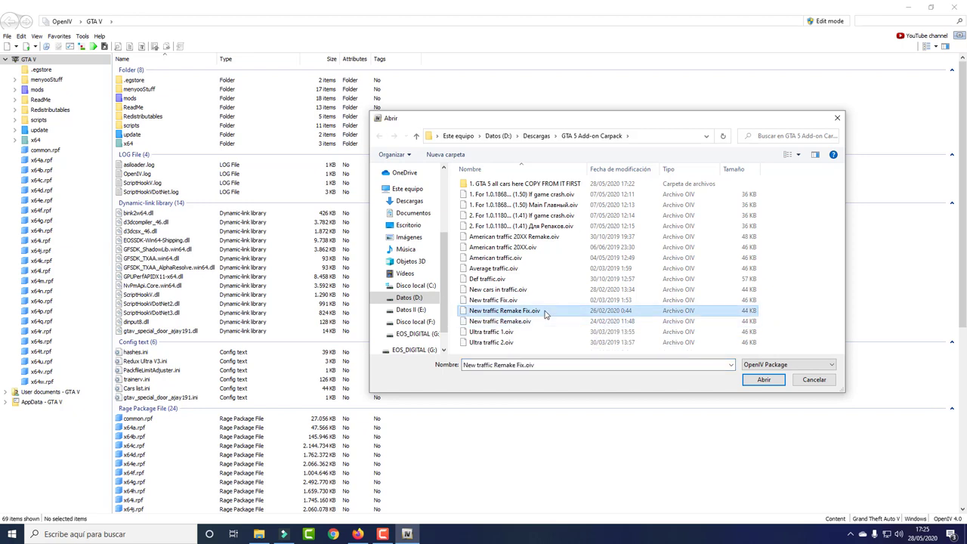
{"action": "left_click", "coordinate": [506, 293]}
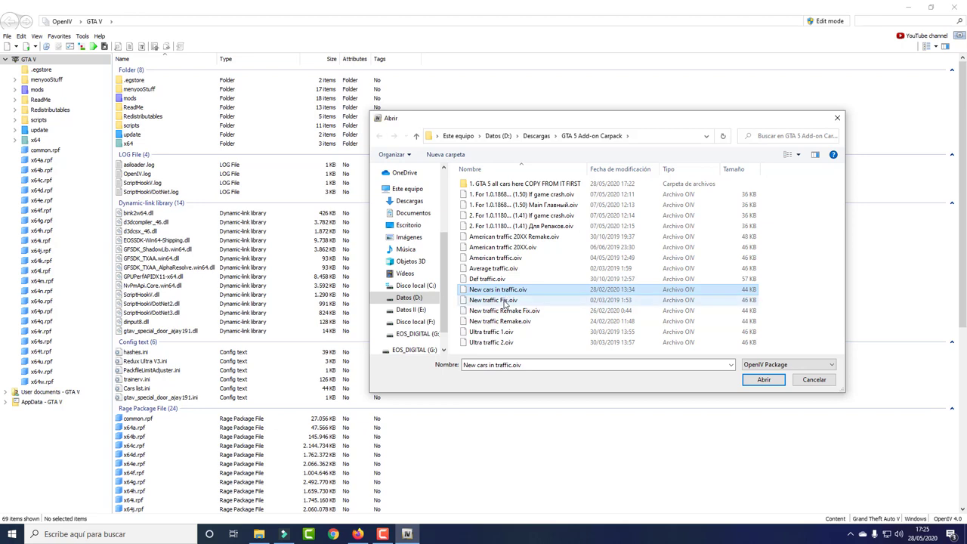
{"action": "left_click", "coordinate": [506, 302]}
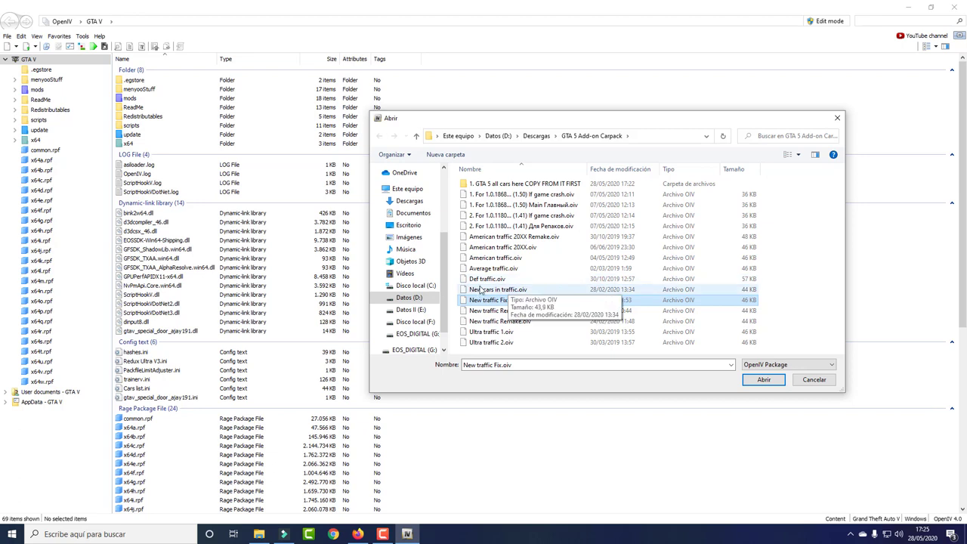
{"action": "left_click", "coordinate": [490, 278]}
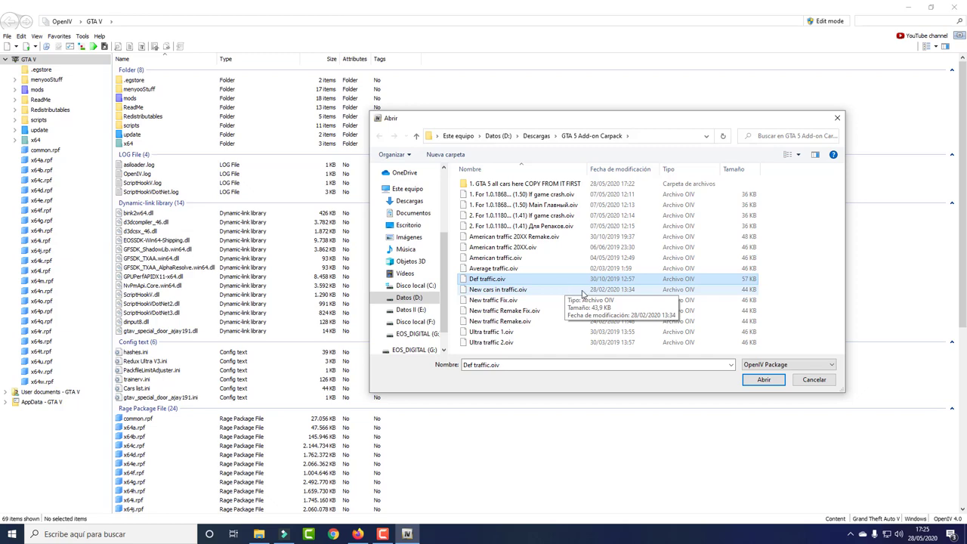
{"action": "left_click", "coordinate": [815, 381]}
Close OpenIV and the Filmora 9 start window
{"action": "left_click", "coordinate": [945, 10]}
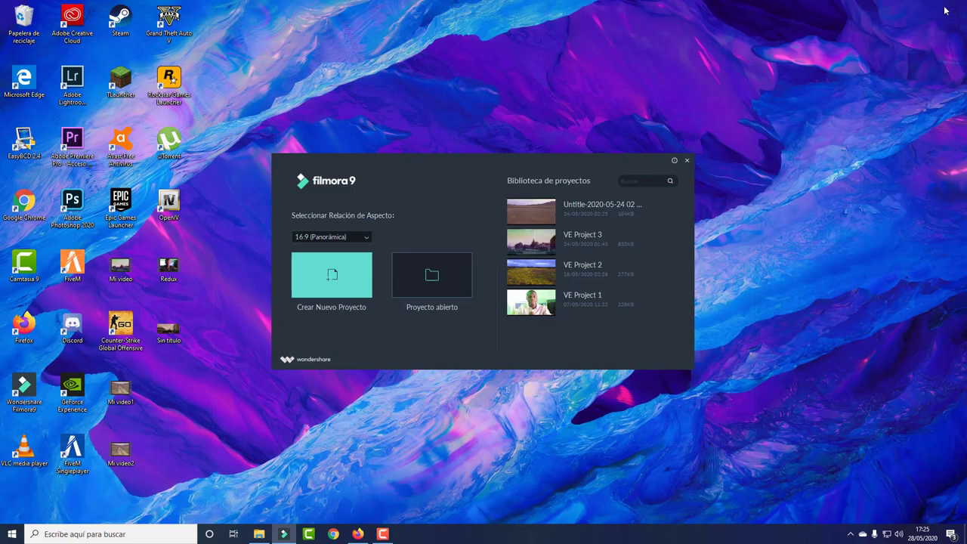
{"action": "left_click", "coordinate": [687, 161]}
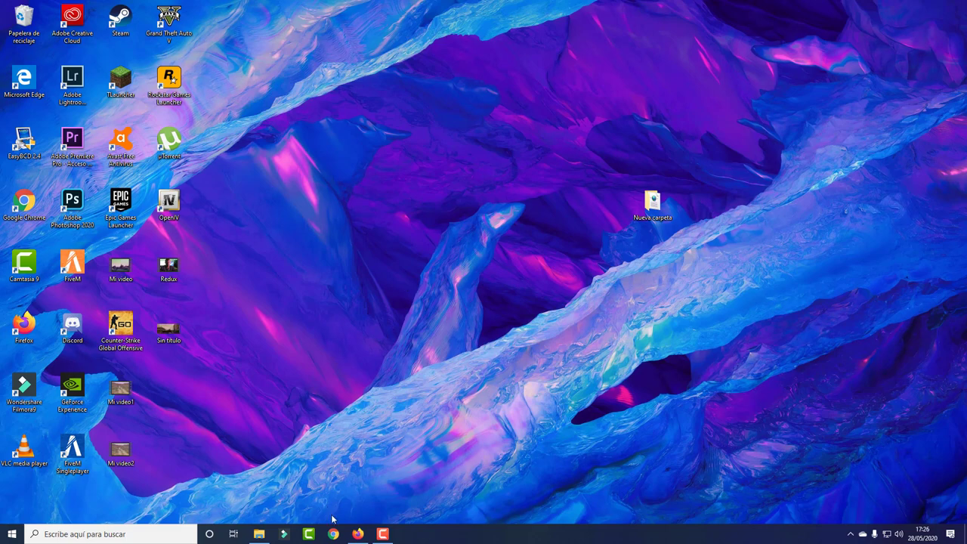
Switch to the tutorial's download list in Firefox and check the ScriptHookV files present in the GTAV folder
{"action": "left_click", "coordinate": [357, 534]}
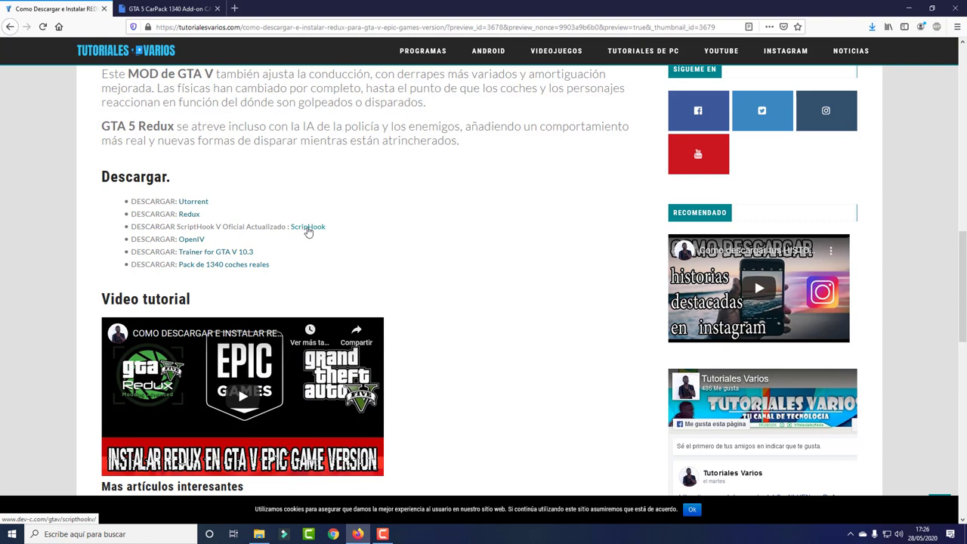
{"action": "key", "text": "alt+Tab"}
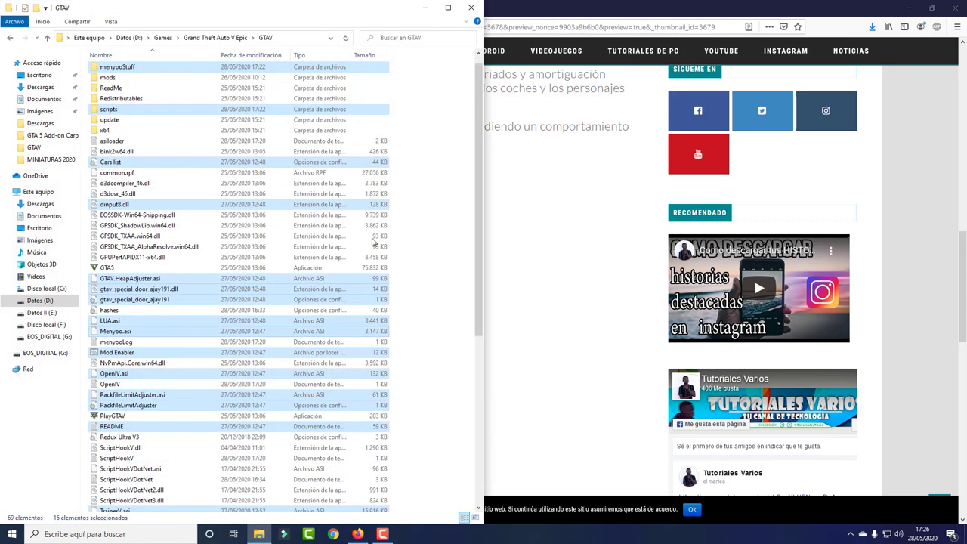
{"action": "scroll", "coordinate": [144, 430], "scroll_direction": "down", "scroll_amount": 5}
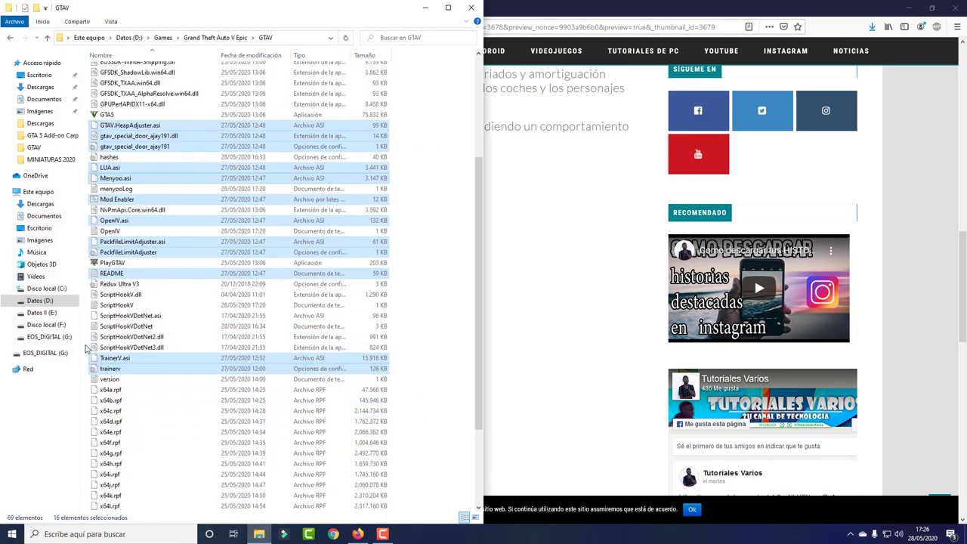
{"action": "left_click_drag", "start_coordinate": [86, 348], "coordinate": [155, 302]}
{"action": "left_click", "coordinate": [513, 306]}
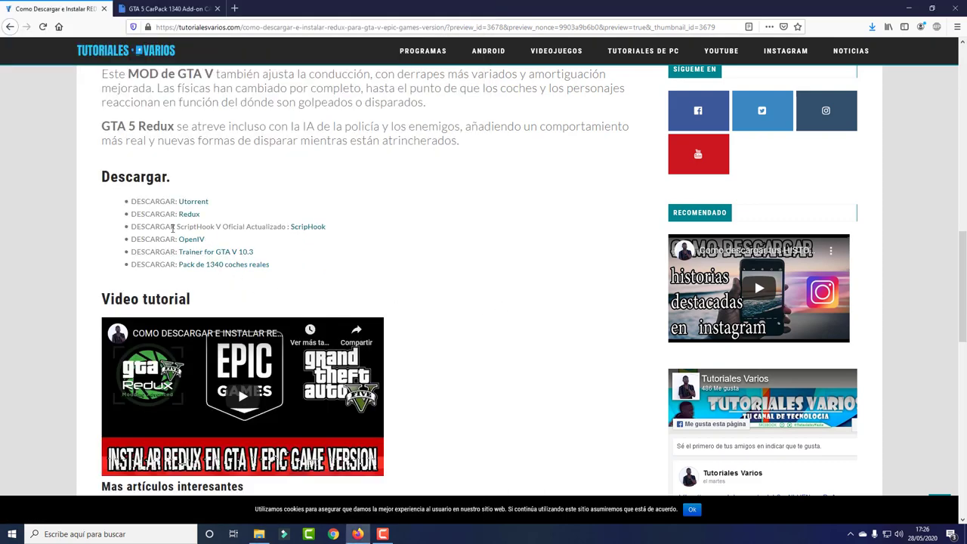
Download ScriptHookV_1.0.1868.4.zip through the tutorial's ScripHook link and open it with WinRAR
{"action": "left_click", "coordinate": [315, 226]}
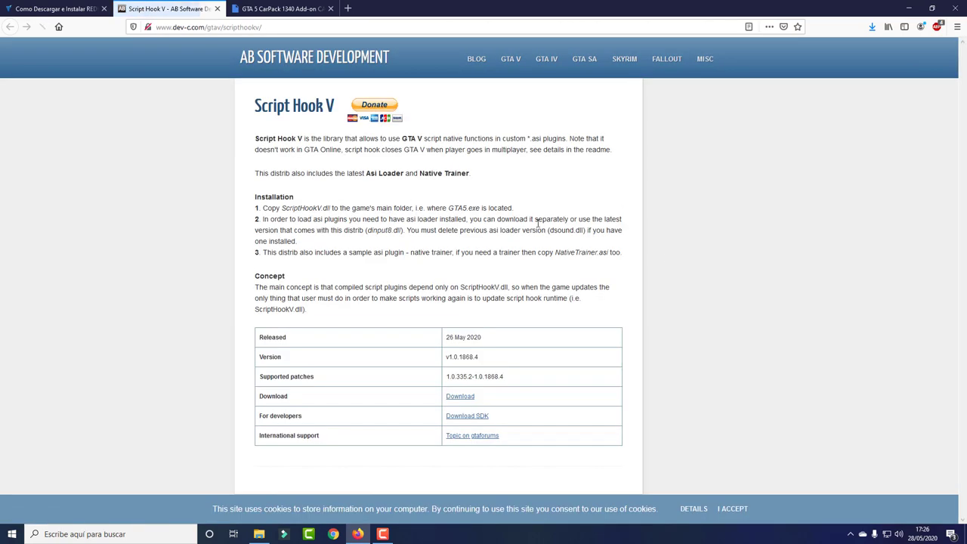
{"action": "mouse_move", "coordinate": [504, 378]}
{"action": "left_mouse_down"}
{"action": "mouse_move", "coordinate": [486, 375]}
{"action": "mouse_move", "coordinate": [495, 376]}
{"action": "left_mouse_up"}
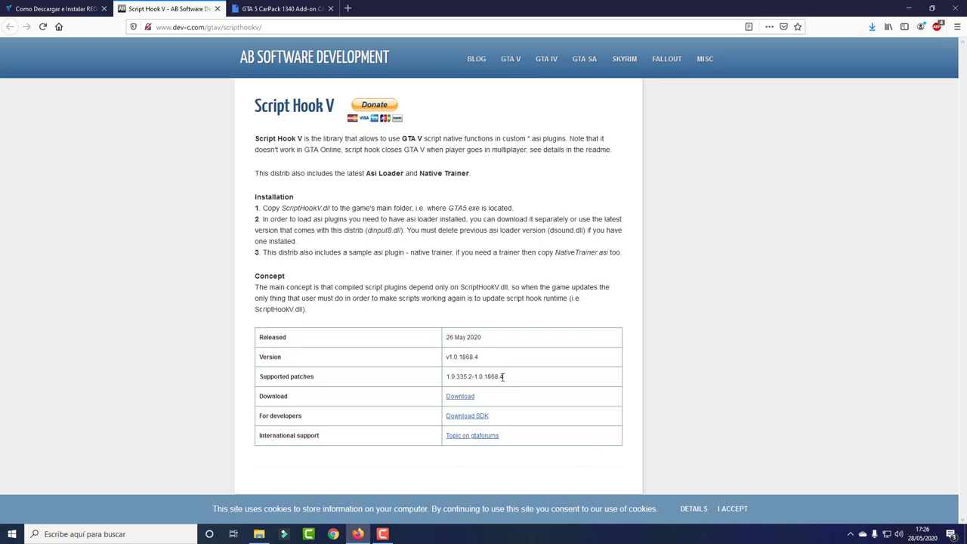
{"action": "left_click", "coordinate": [458, 397]}
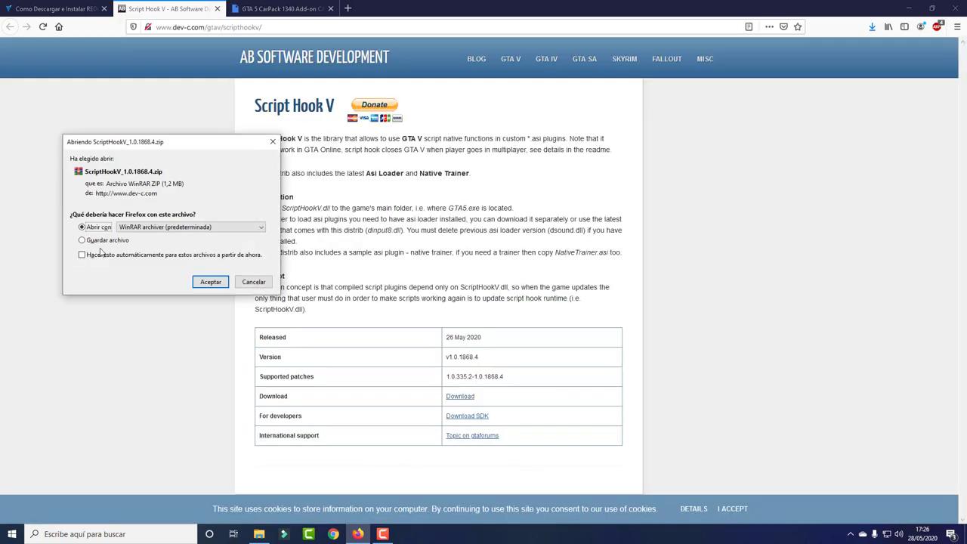
{"action": "left_click", "coordinate": [208, 281]}
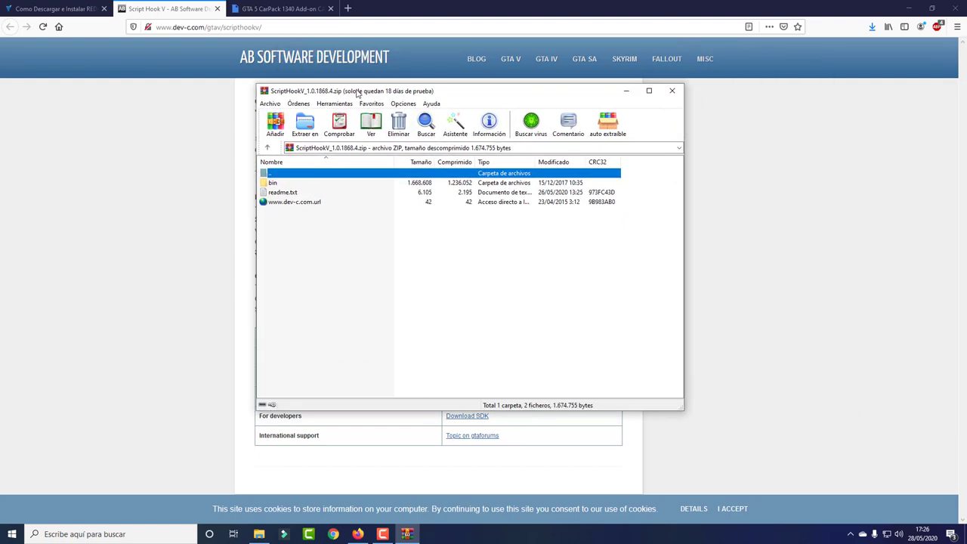
Copy dinput8.dll and ScriptHookV.dll from the archive's bin folder into the GTAV folder, replacing the existing files
{"action": "double_click", "coordinate": [274, 211]}
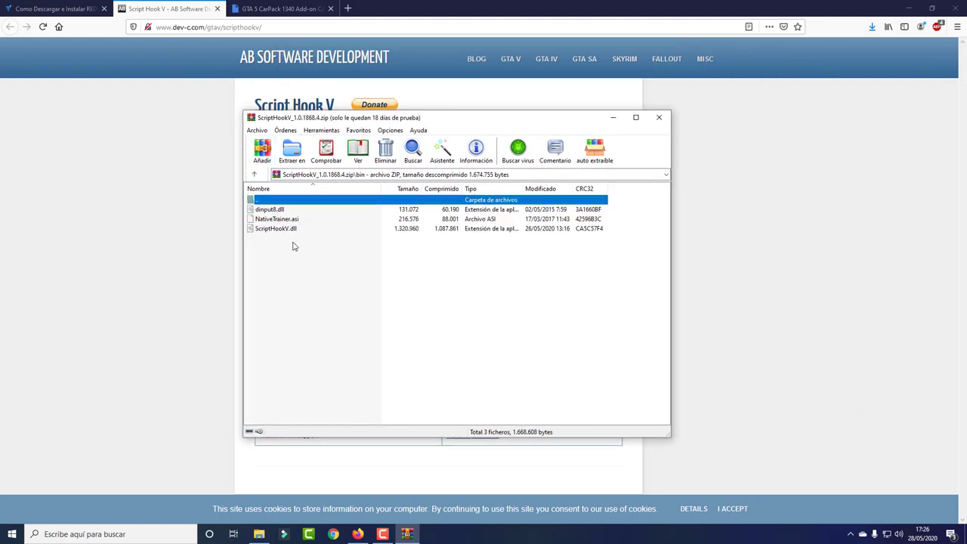
{"action": "left_click", "coordinate": [287, 229]}
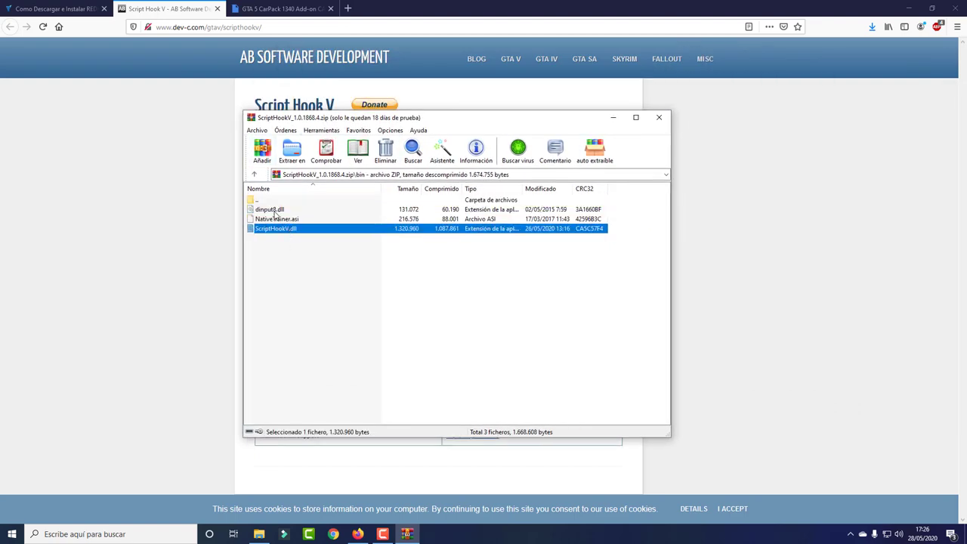
{"action": "left_click", "coordinate": [274, 210], "text": "ctrl"}
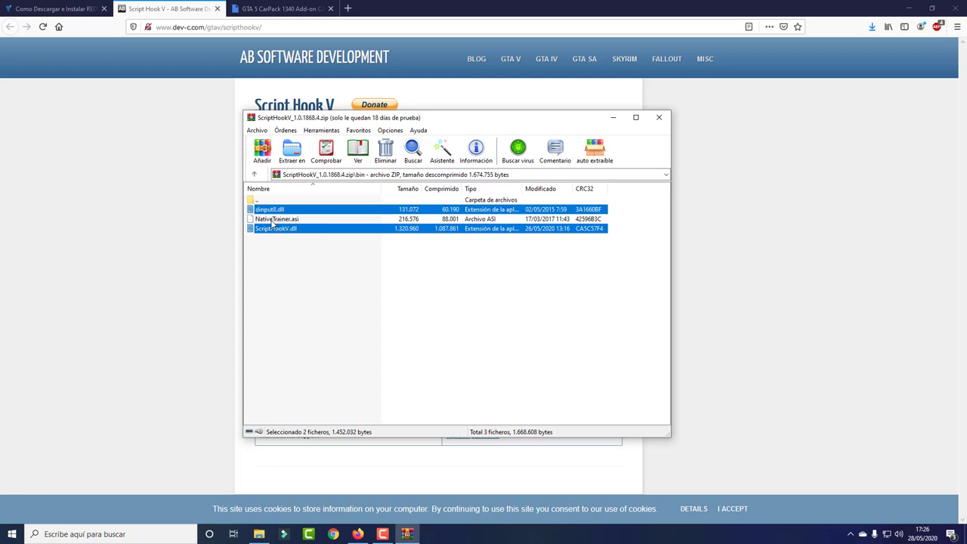
{"action": "left_click", "coordinate": [259, 533]}
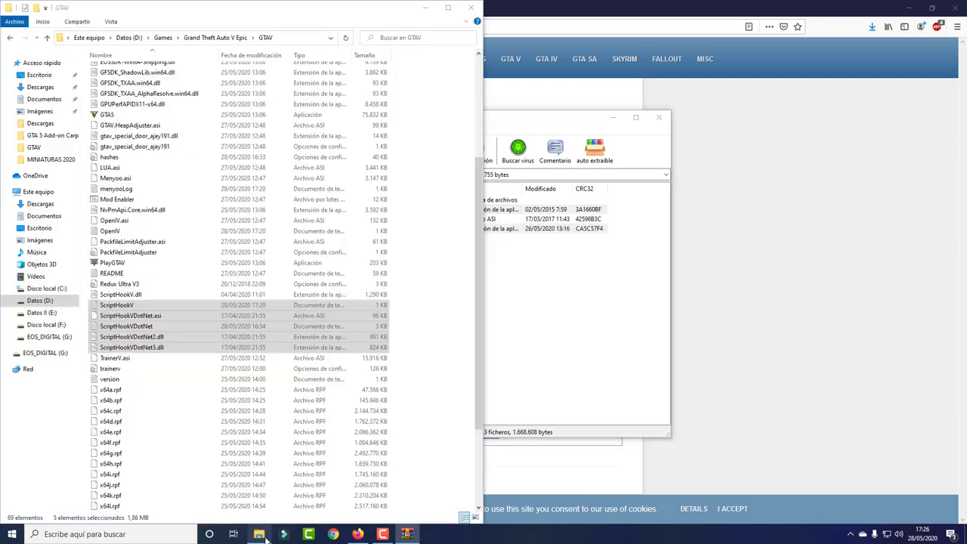
{"action": "left_click_drag", "start_coordinate": [563, 219], "coordinate": [111, 351]}
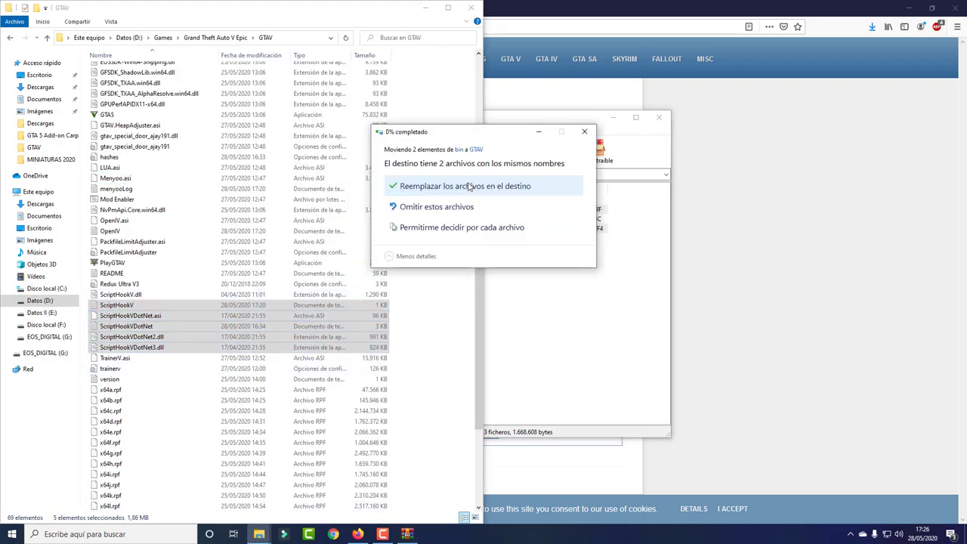
{"action": "left_click", "coordinate": [467, 187]}
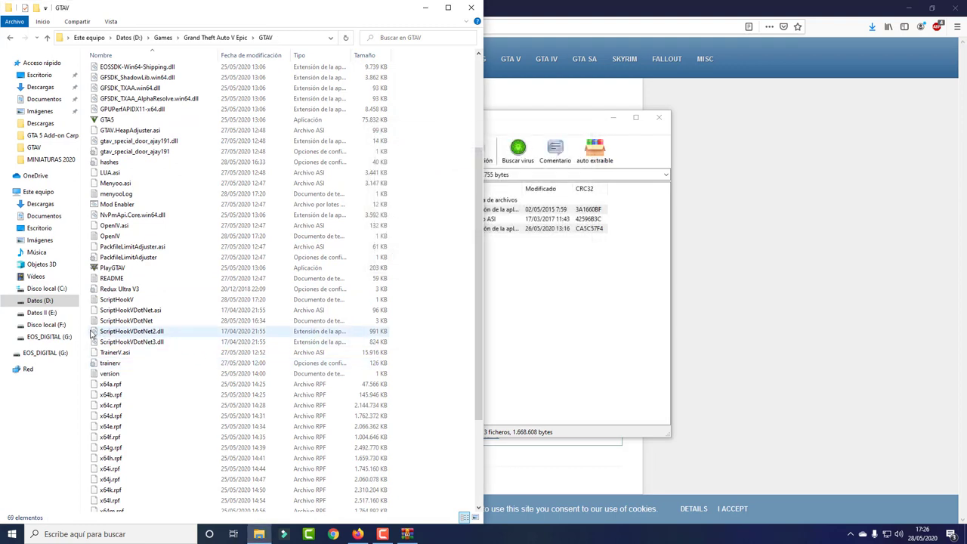
Close the ScriptHookV archive and Firefox with all its tabs, keeping the GTAV folder open
{"action": "left_click_drag", "start_coordinate": [89, 328], "coordinate": [275, 326]}
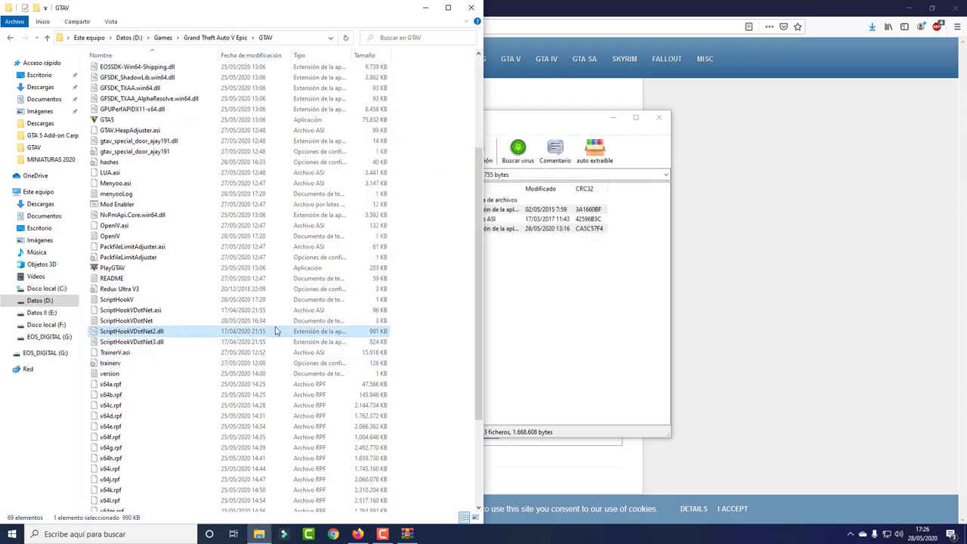
{"action": "left_click", "coordinate": [520, 310]}
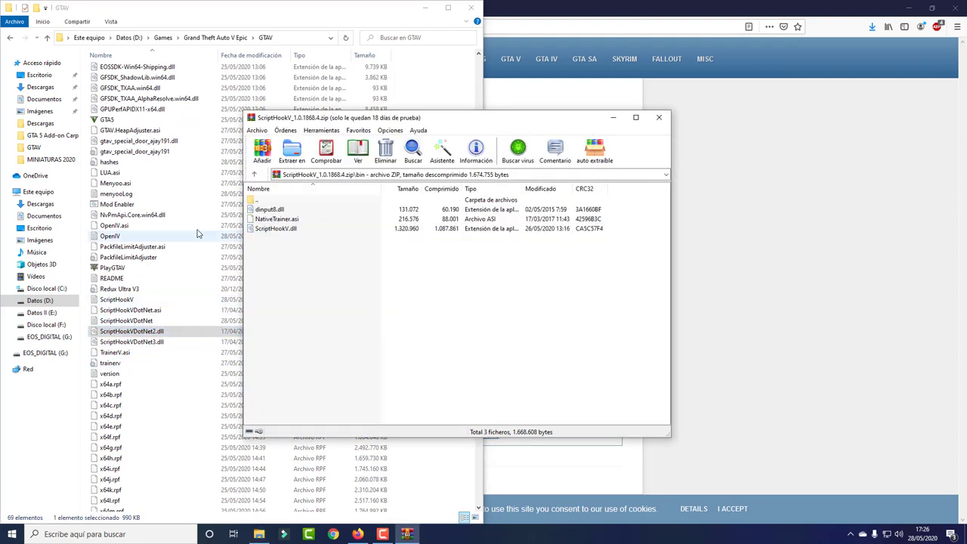
{"action": "left_click", "coordinate": [268, 230]}
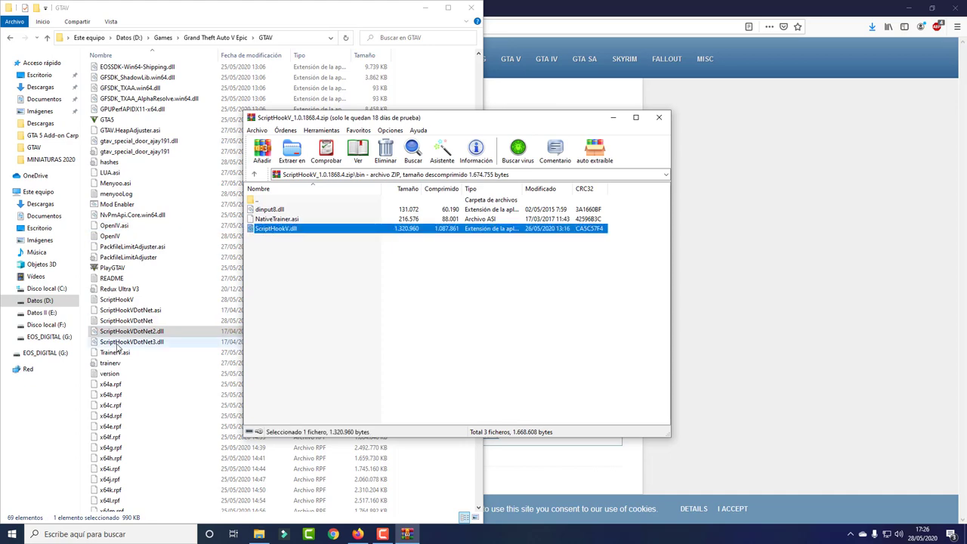
{"action": "left_click", "coordinate": [658, 118]}
{"action": "left_click", "coordinate": [471, 10]}
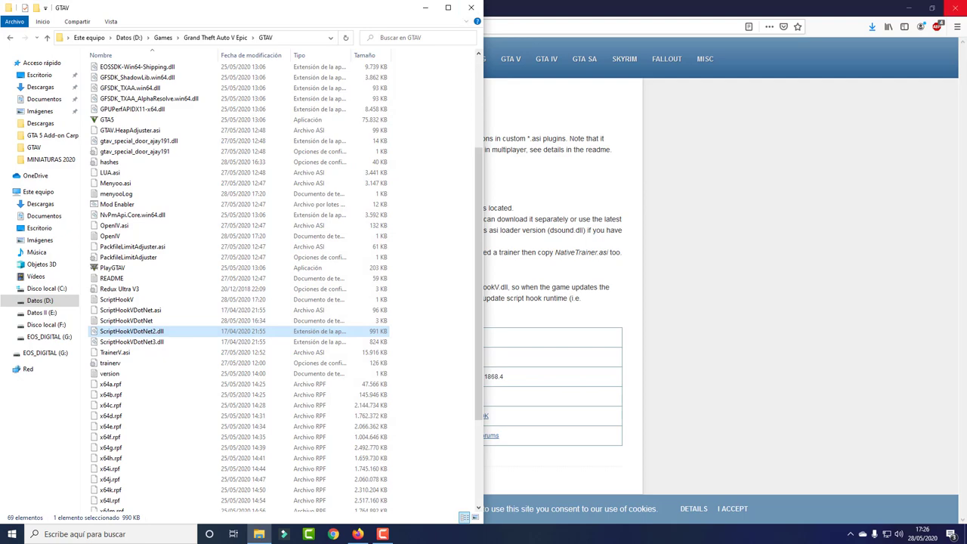
{"action": "key", "text": "alt+F4"}
{"action": "left_click", "coordinate": [460, 284]}
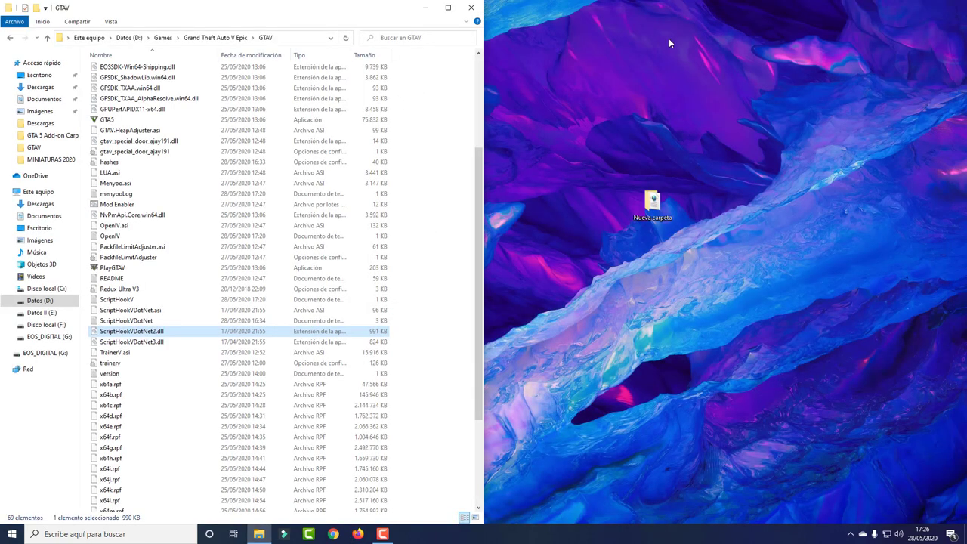
Close the GTAV folder, switch to Grand Theft Auto V and run along the street to inspect the real cars in traffic
{"action": "left_click", "coordinate": [476, 8]}
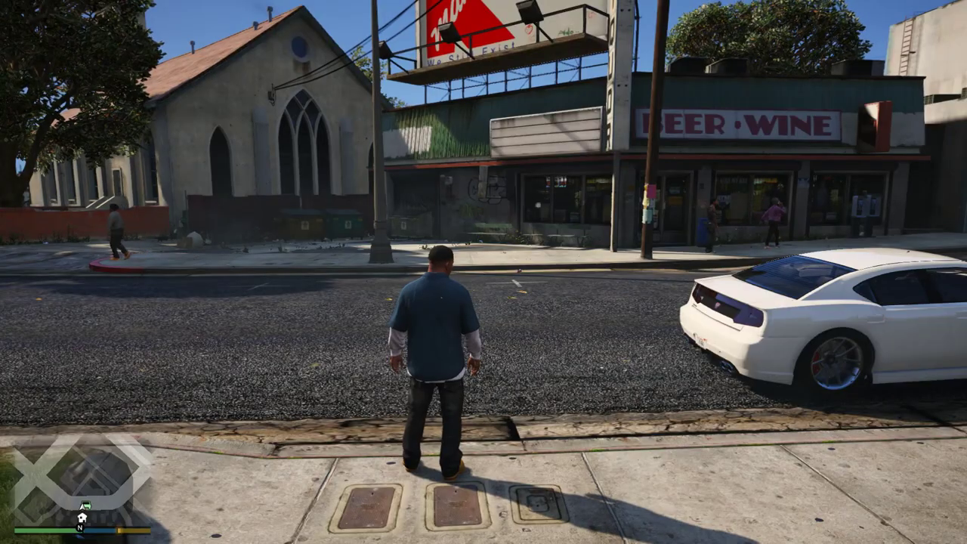
{"action": "key", "text": "shift"}
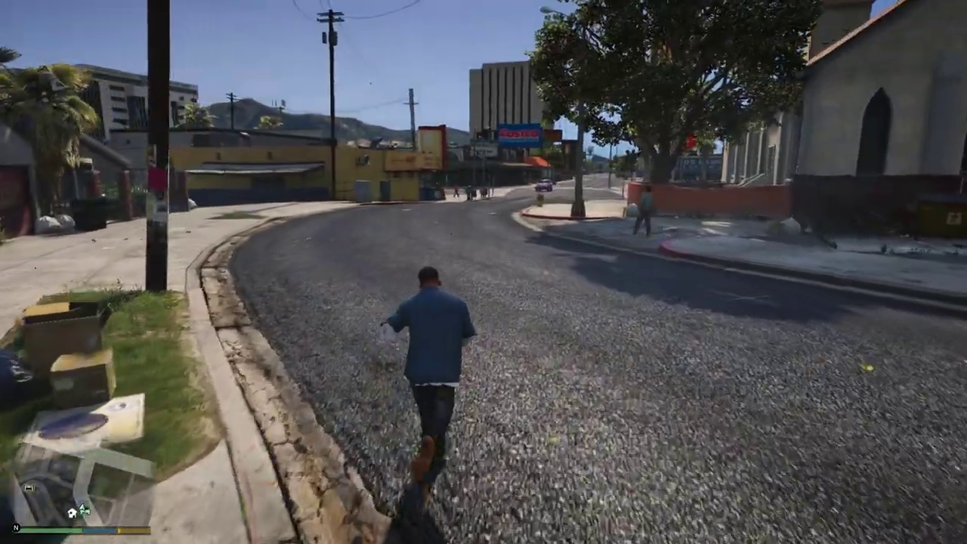
{"action": "key", "text": "w"}
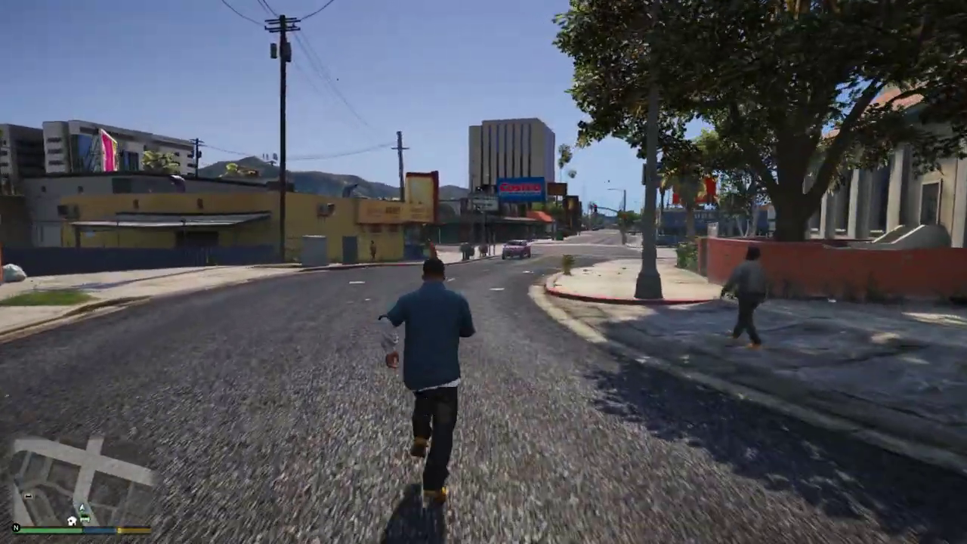
{"action": "key", "text": "w"}
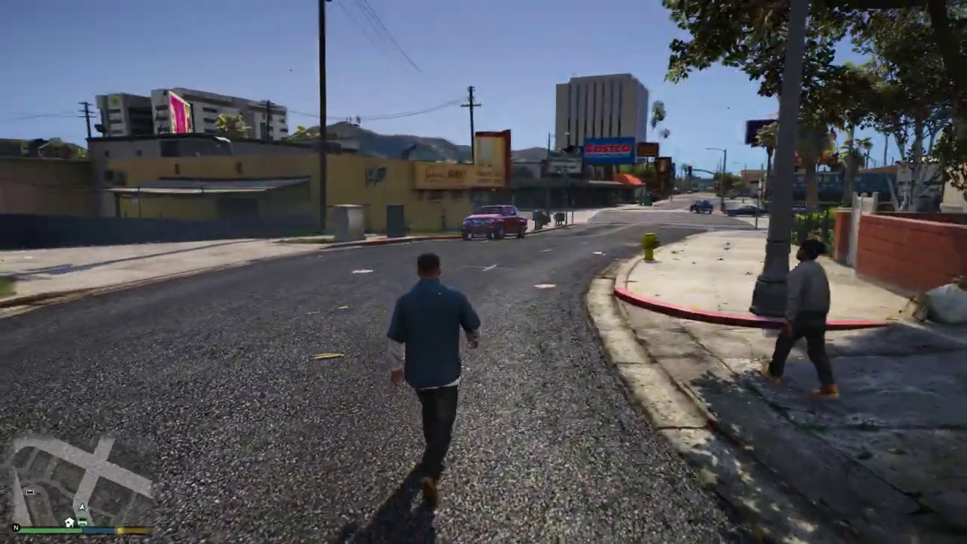
{"action": "key", "text": "w"}
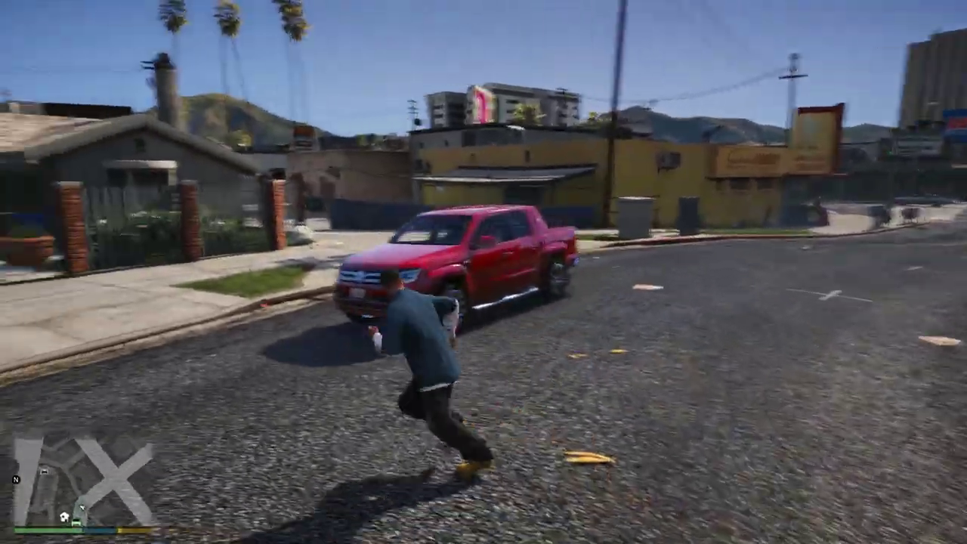
{"action": "key", "text": "space"}
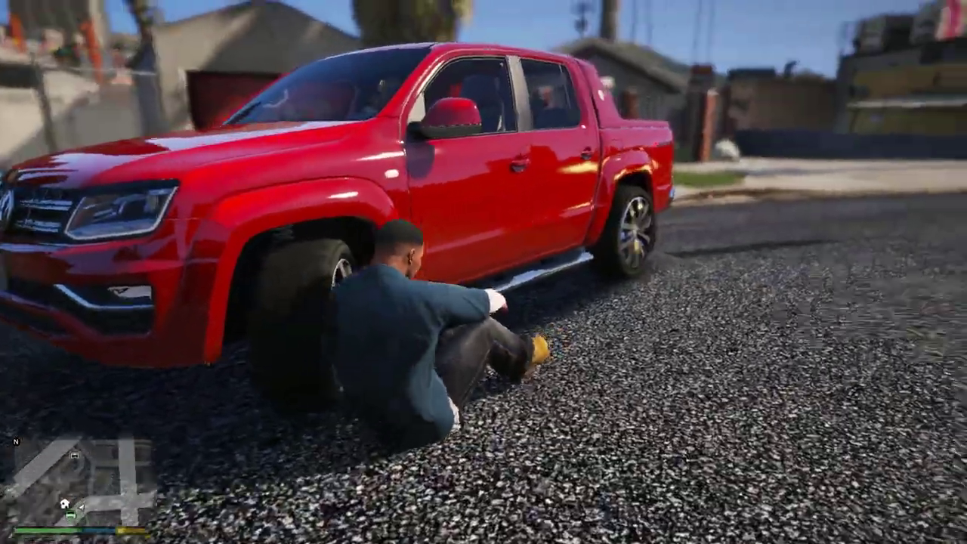
{"action": "key", "text": "f"}
{"action": "key", "text": "w"}
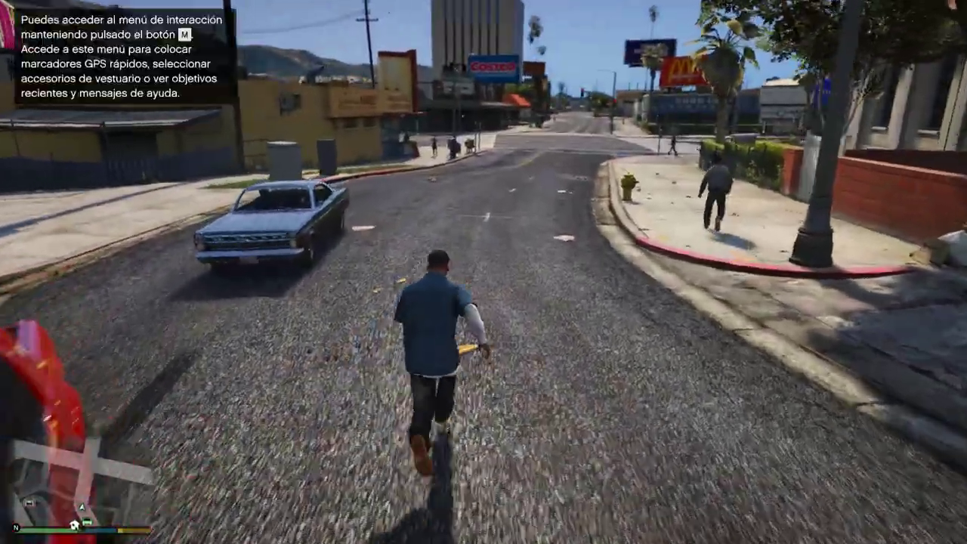
{"action": "key", "text": "w"}
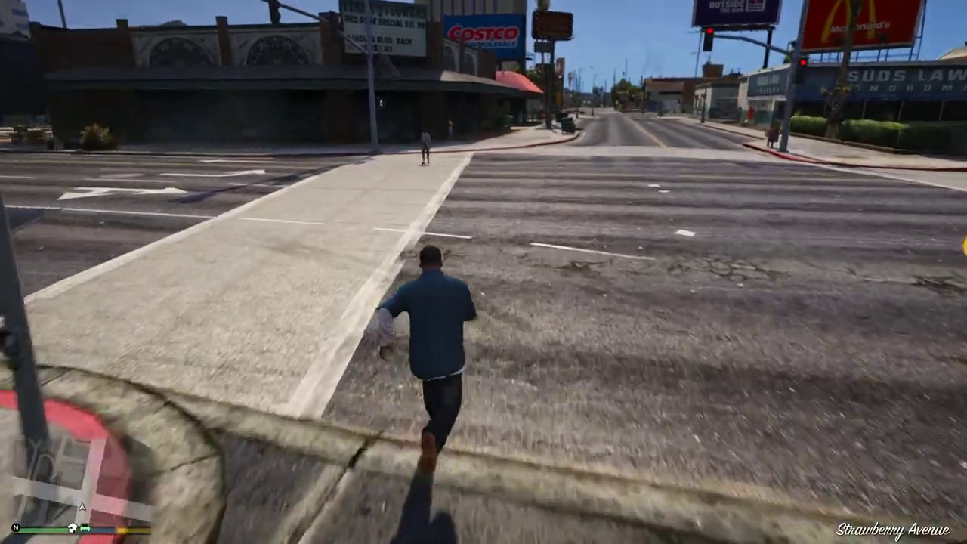
Bring up the trainer's main menu and walk across the intersection to the opposite sidewalk
{"action": "key", "text": "F4"}
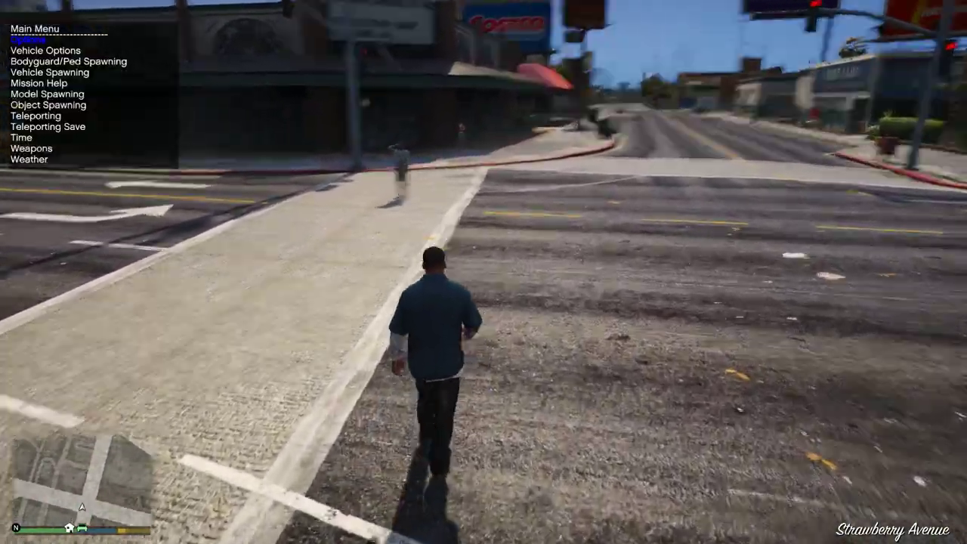
{"action": "key", "text": "w"}
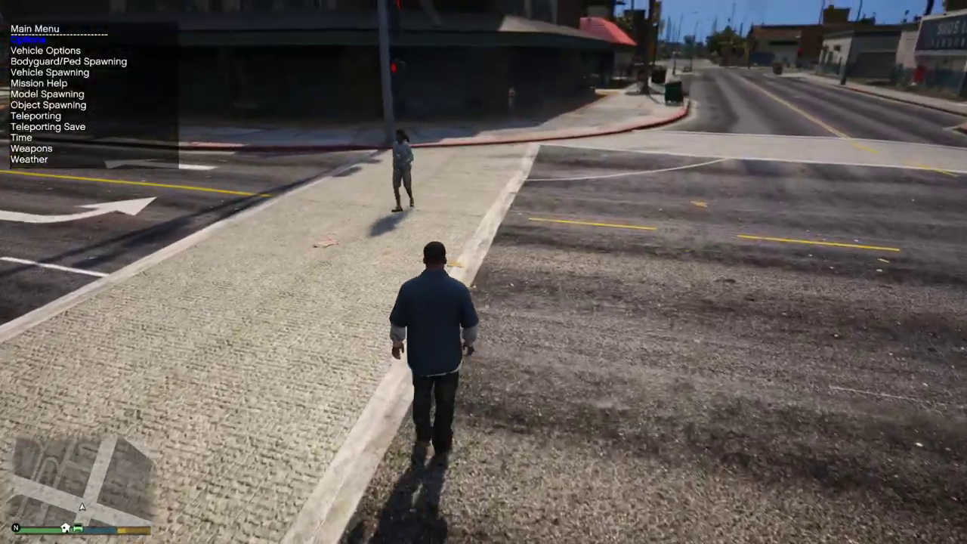
{"action": "key", "text": "w"}
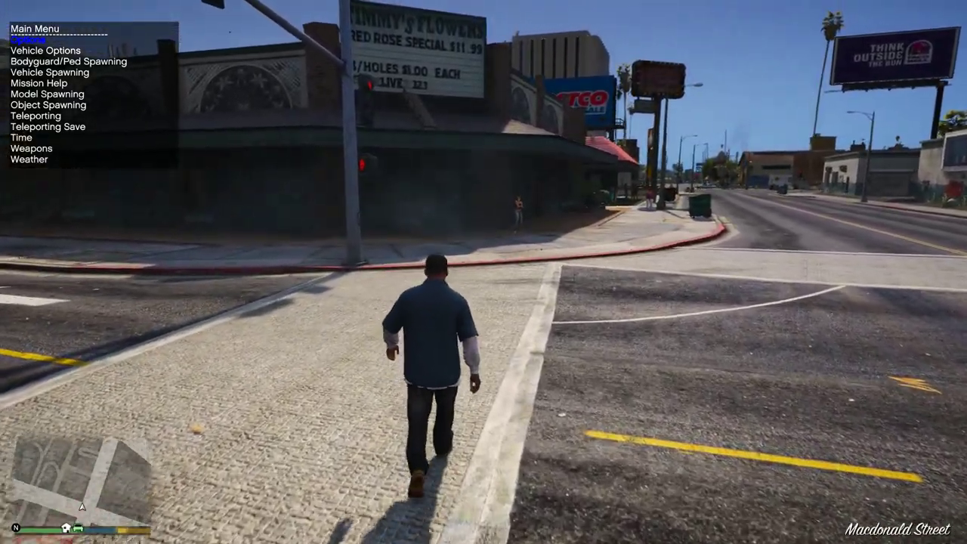
{"action": "key", "text": "w"}
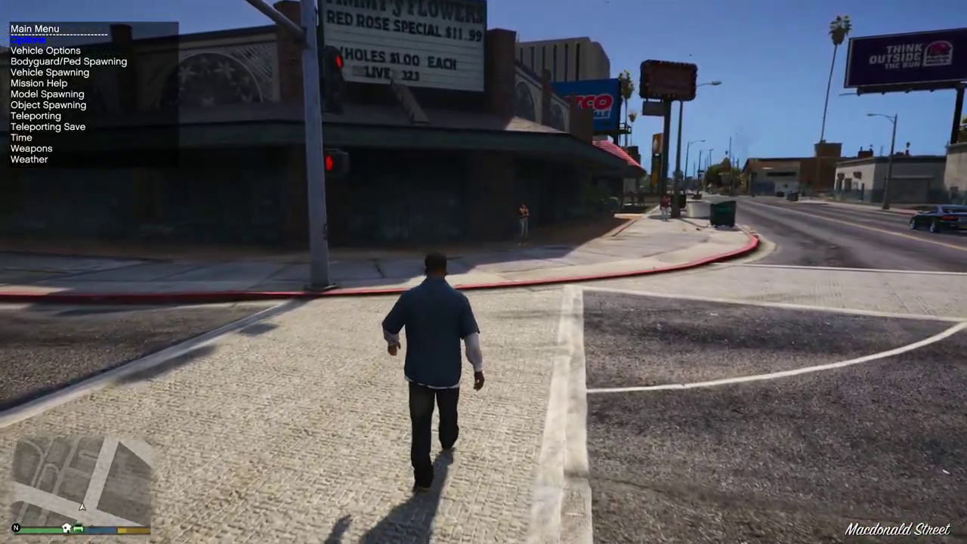
{"action": "key", "text": "w"}
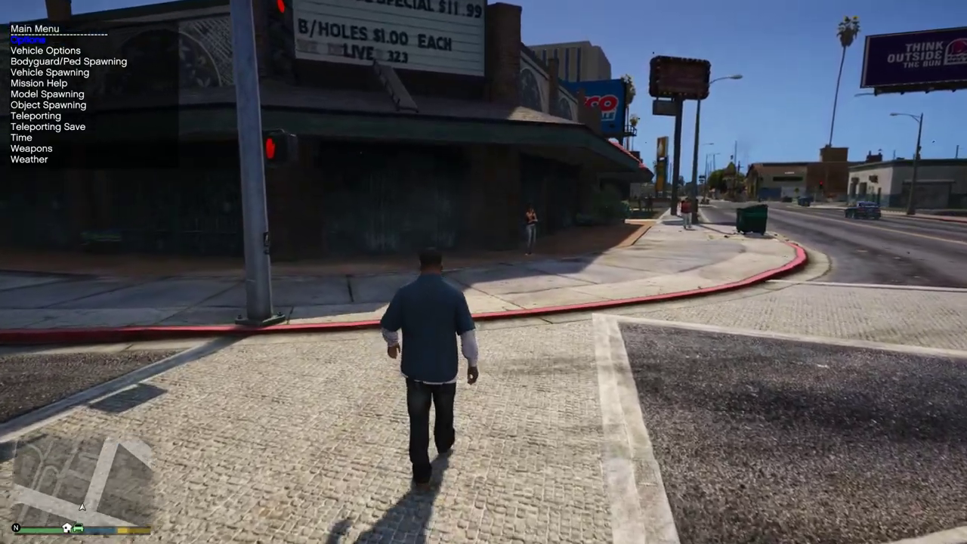
{"action": "key", "text": "w"}
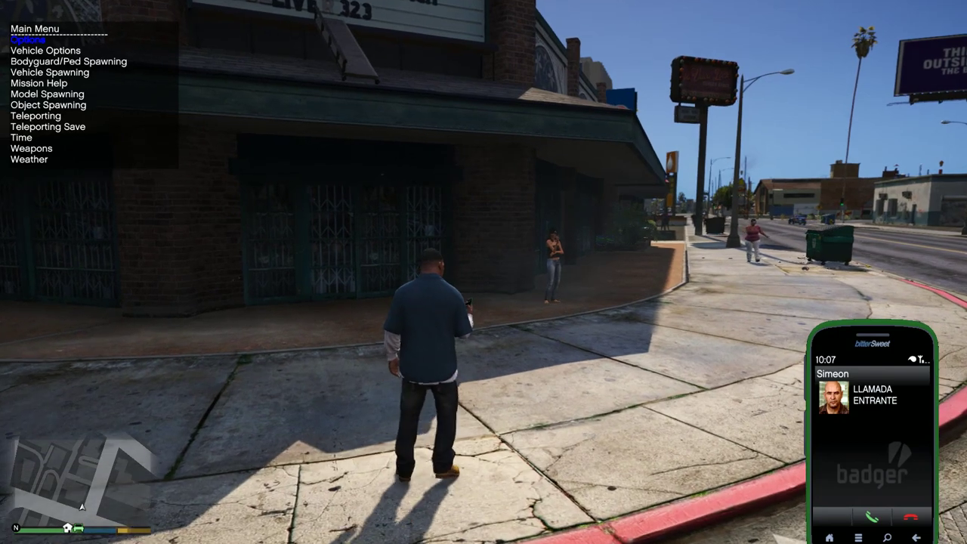
{"action": "key", "text": "Return"}
{"action": "key", "text": "space"}
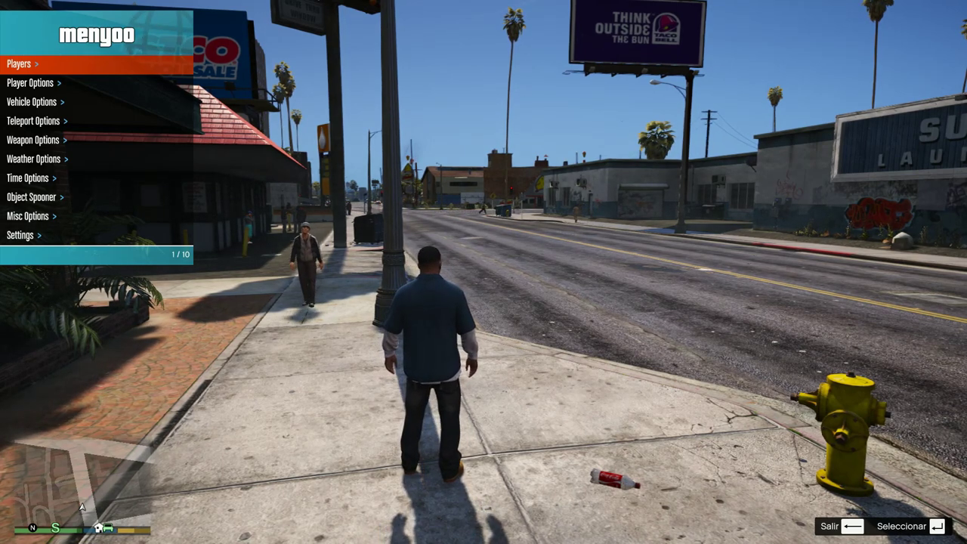
Check the Players list in Menyoo, then open its Vehicle Options
{"action": "key", "text": "Return"}
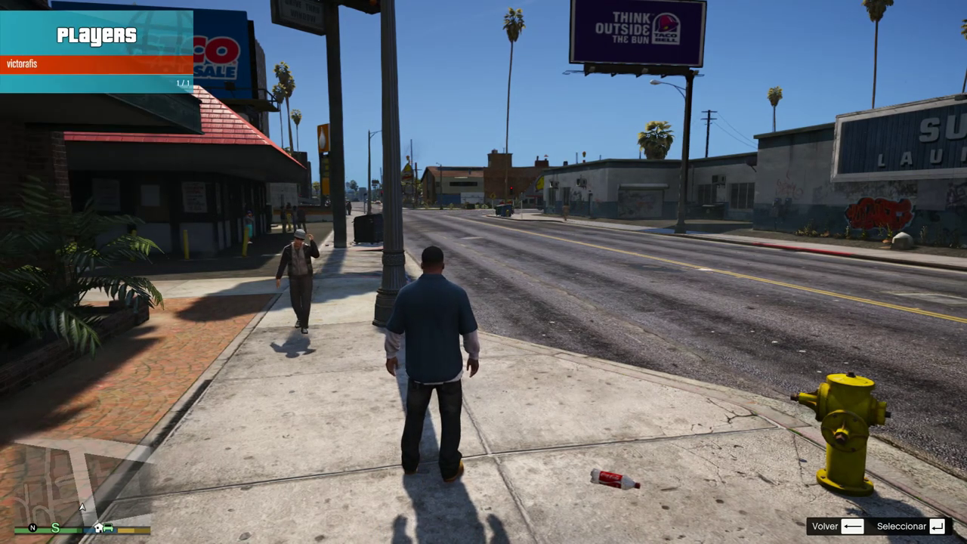
{"action": "key", "text": "BackSpace"}
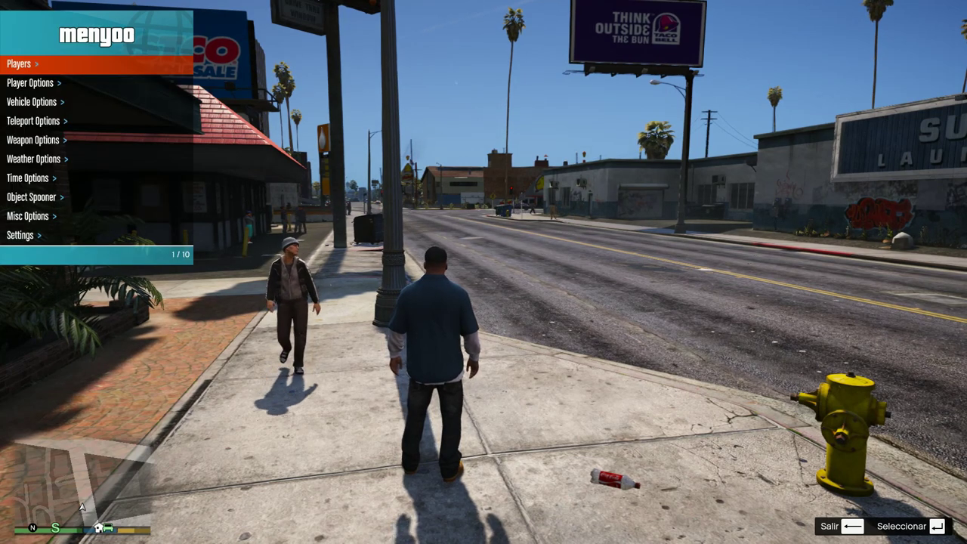
{"action": "key", "text": "Down"}
{"action": "key", "text": "Down"}
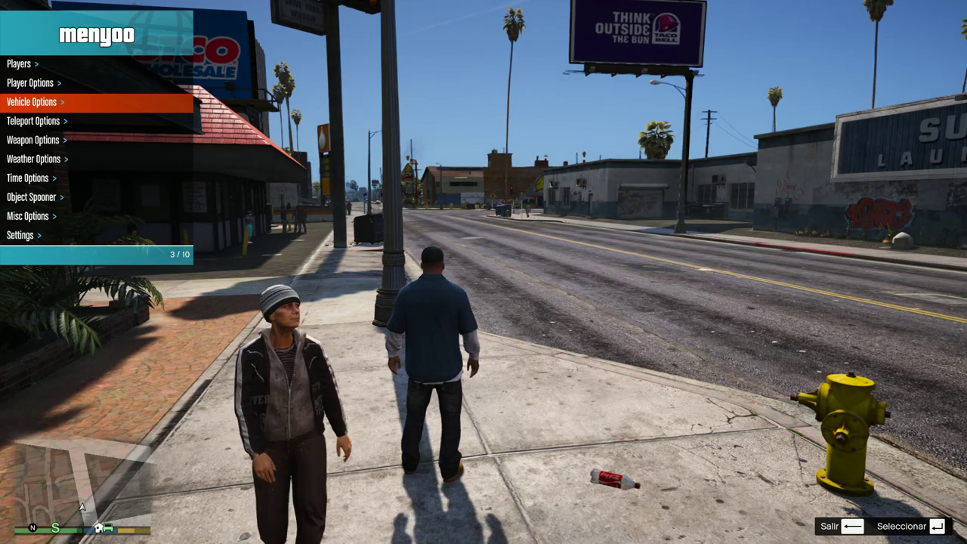
{"action": "key", "text": "Return"}
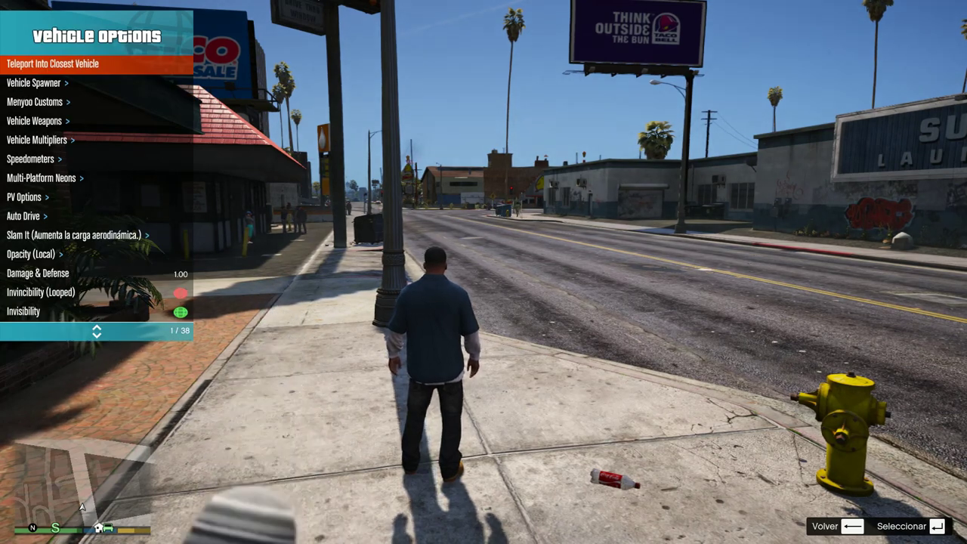